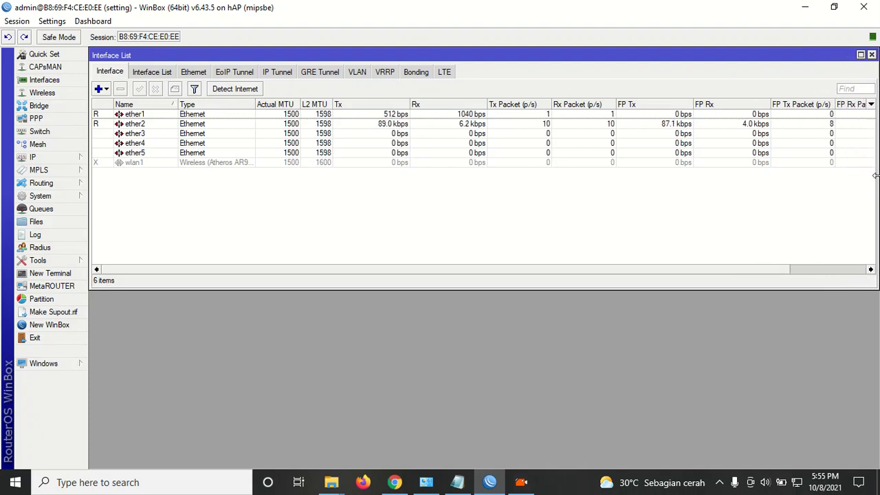
Inspect the wlan1, ether1 and ether2 interfaces, then close the Network Connections window.
click(217, 164)
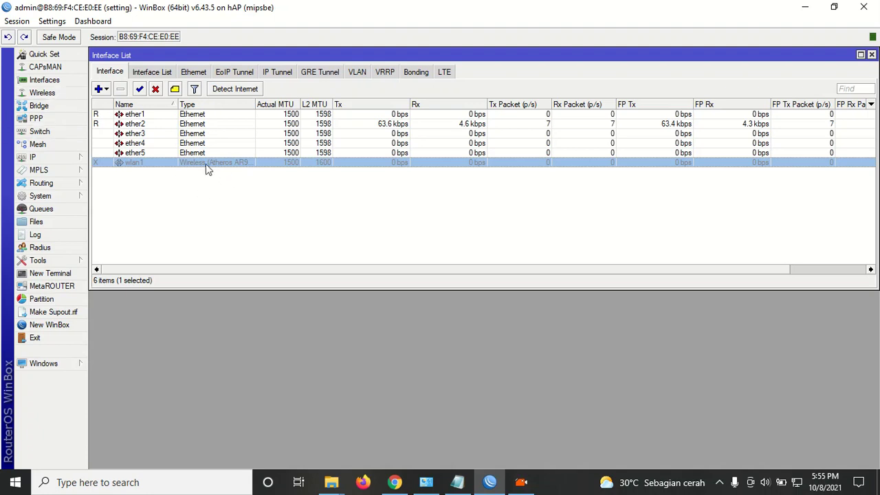
click(134, 125)
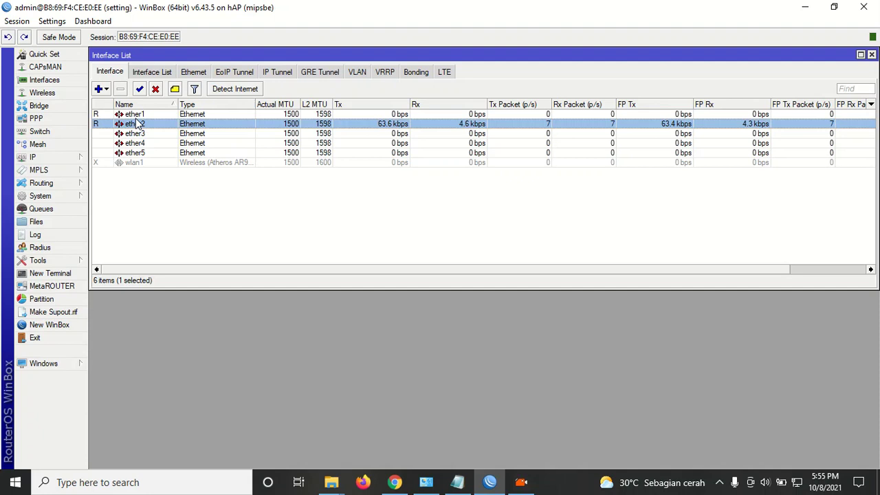
click(141, 115)
click(150, 125)
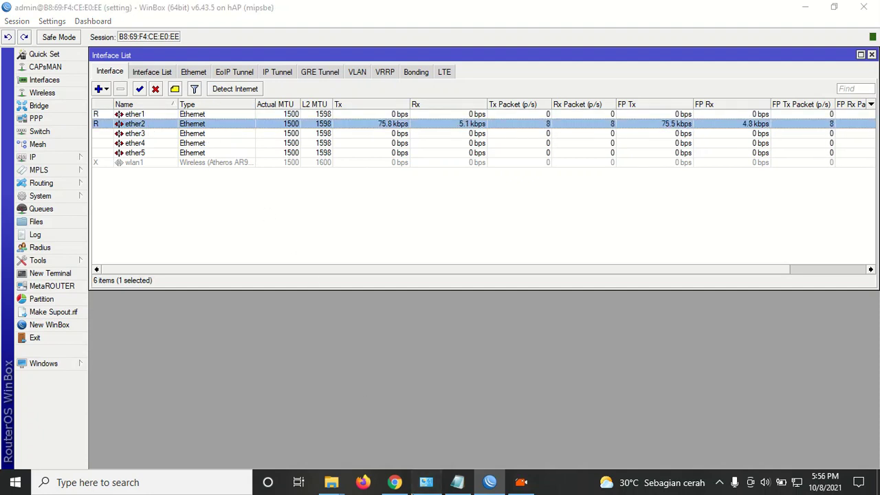
click(427, 482)
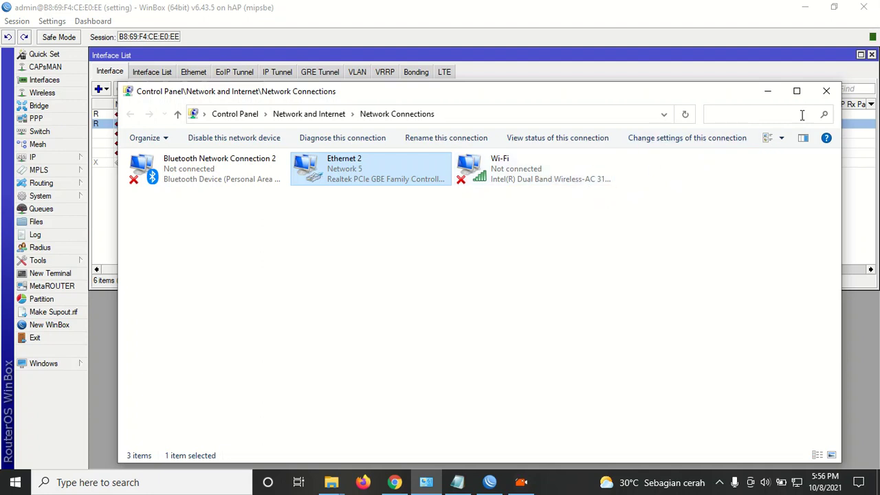
click(834, 95)
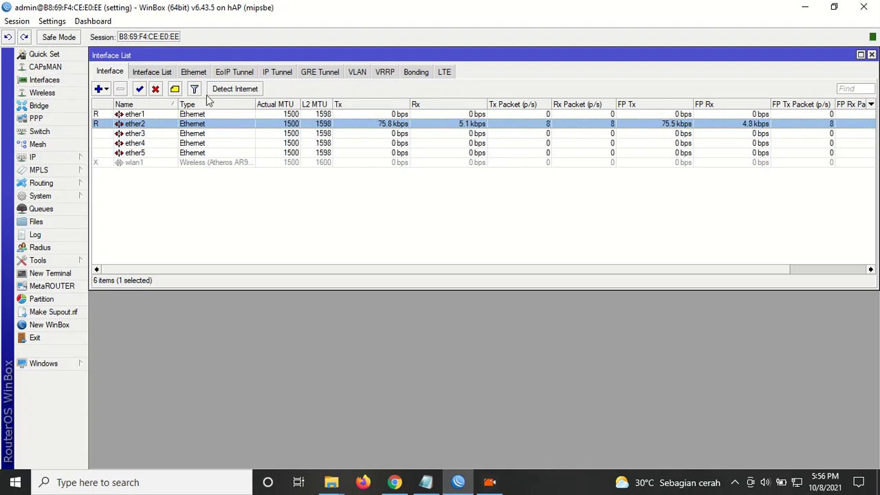
Enable the disabled wlan1 interface and bring up the Windows network panel.
click(208, 165)
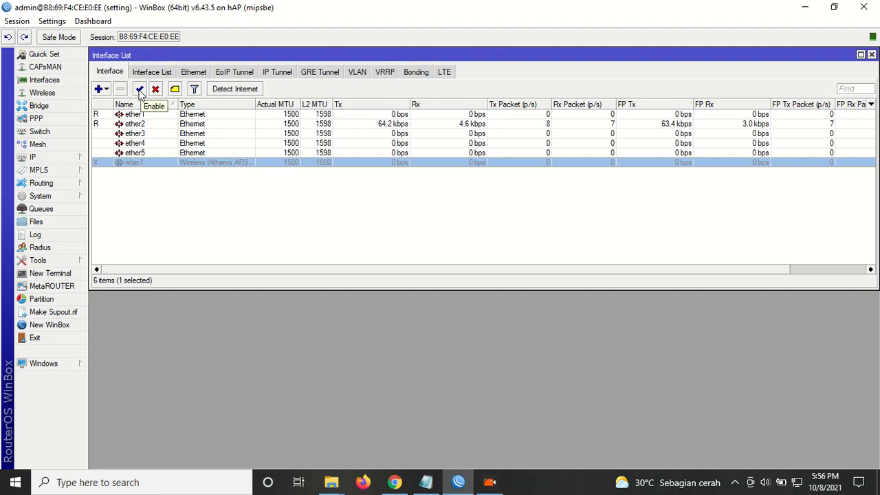
click(140, 92)
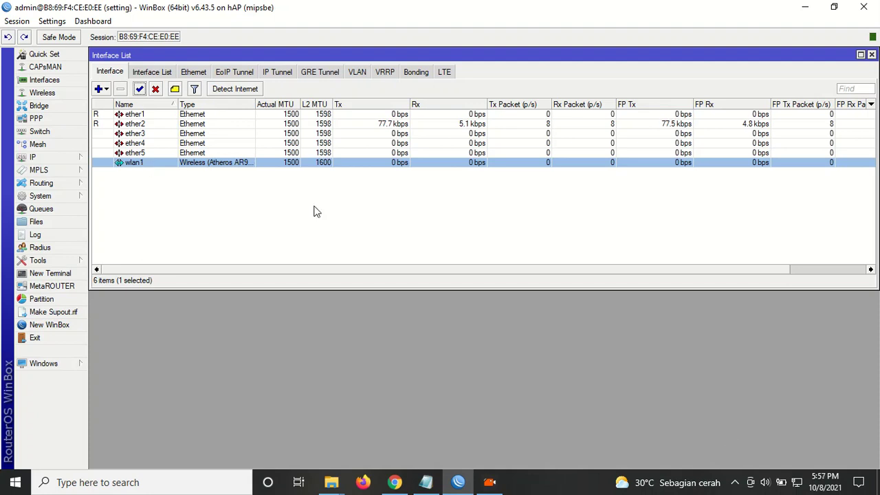
click(796, 485)
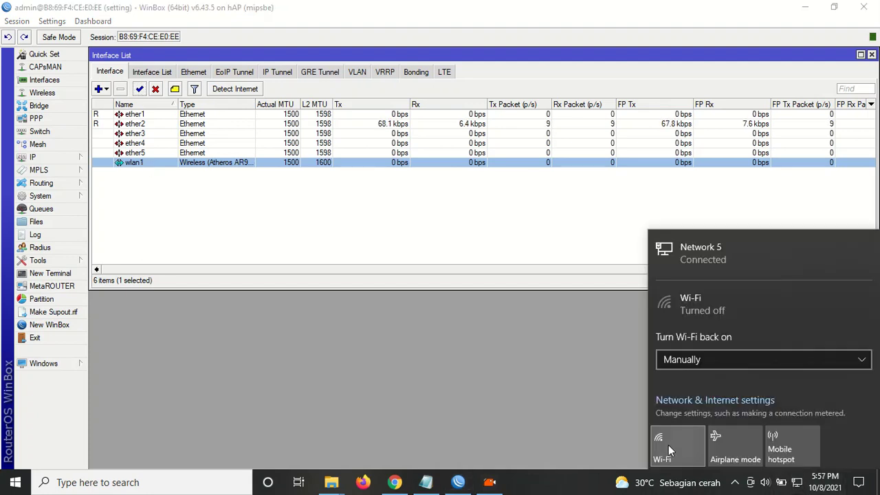
Switch Windows Wi-Fi on and return to WinBox's wireless settings.
click(668, 444)
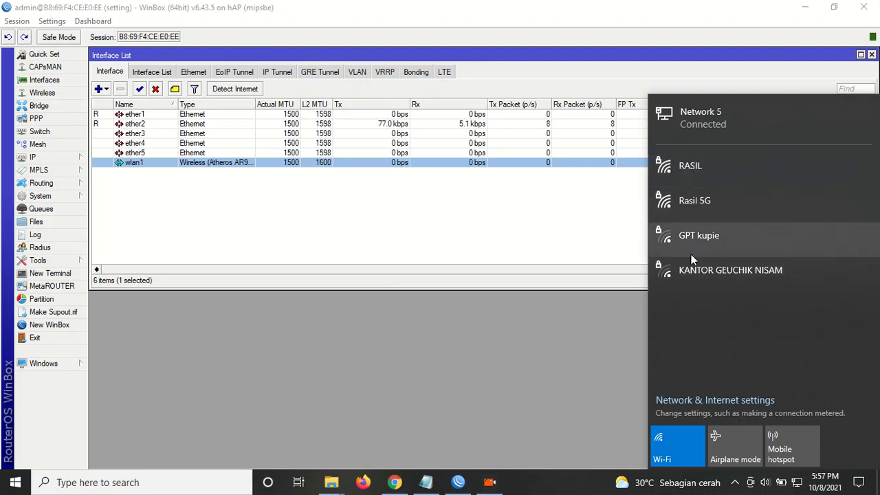
click(205, 56)
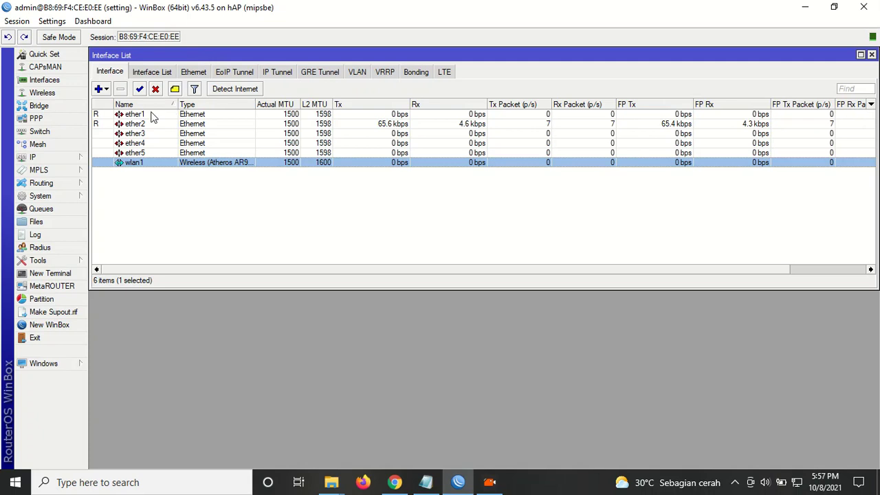
click(42, 93)
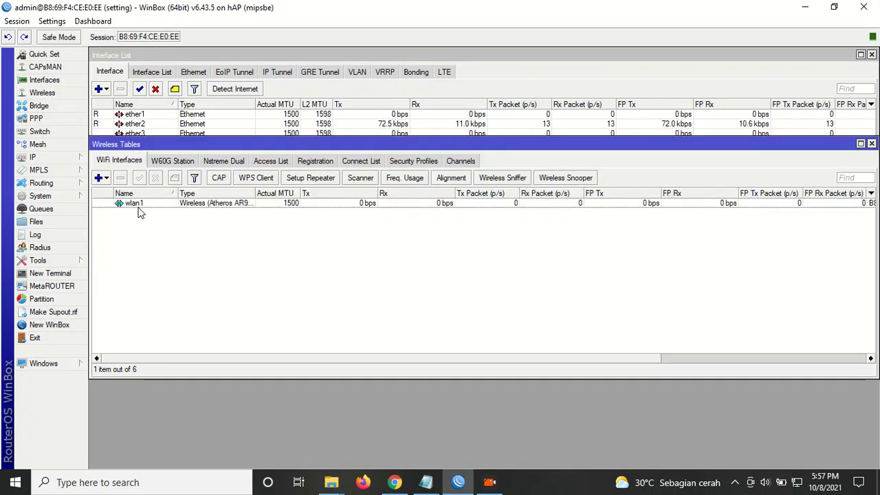
Select wlan1 and show the list of wireless security profiles.
click(138, 206)
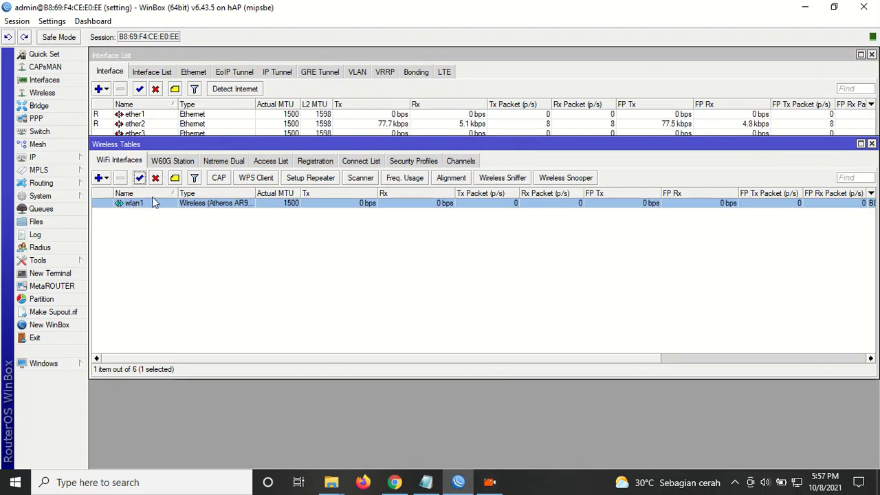
click(416, 162)
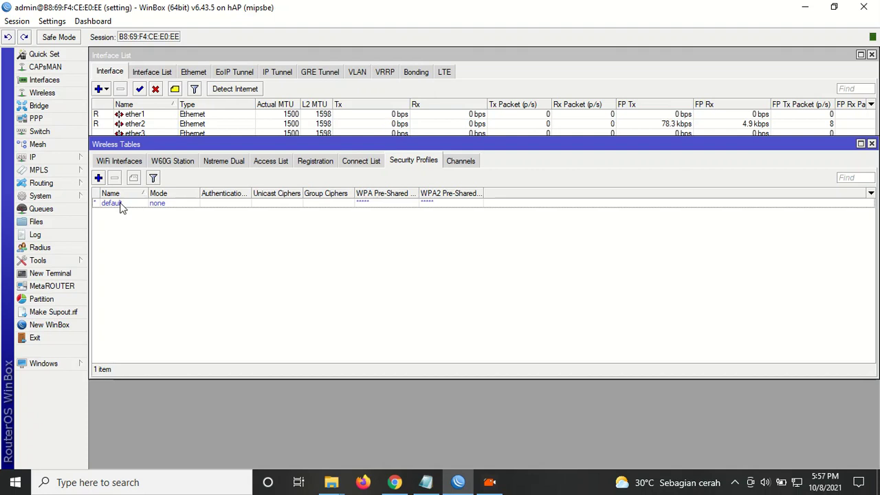
double_click(118, 205)
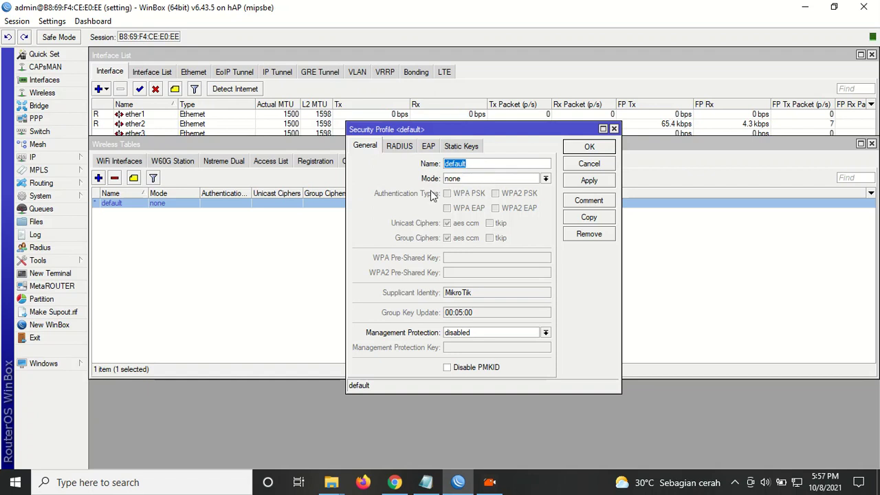
click(473, 178)
click(474, 179)
click(473, 178)
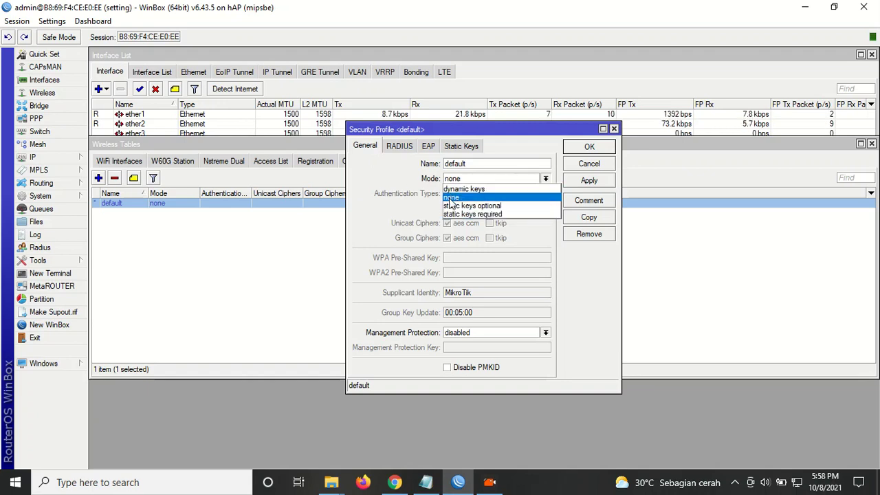
click(450, 198)
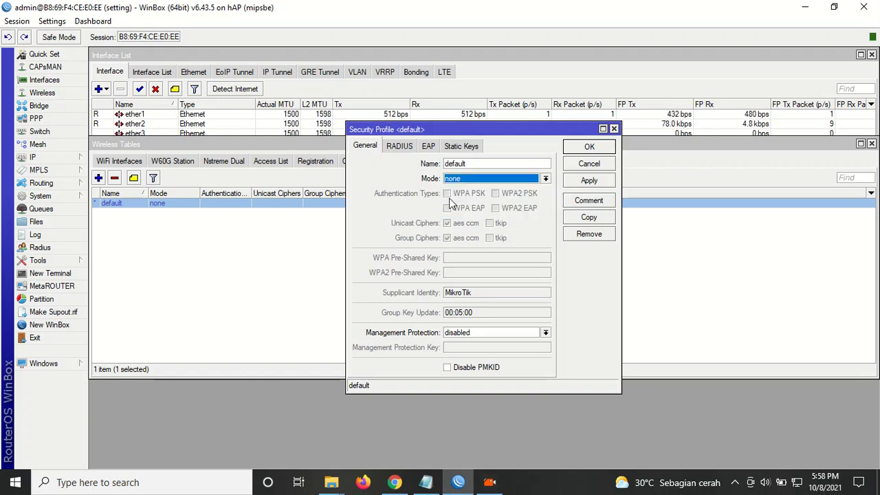
click(595, 165)
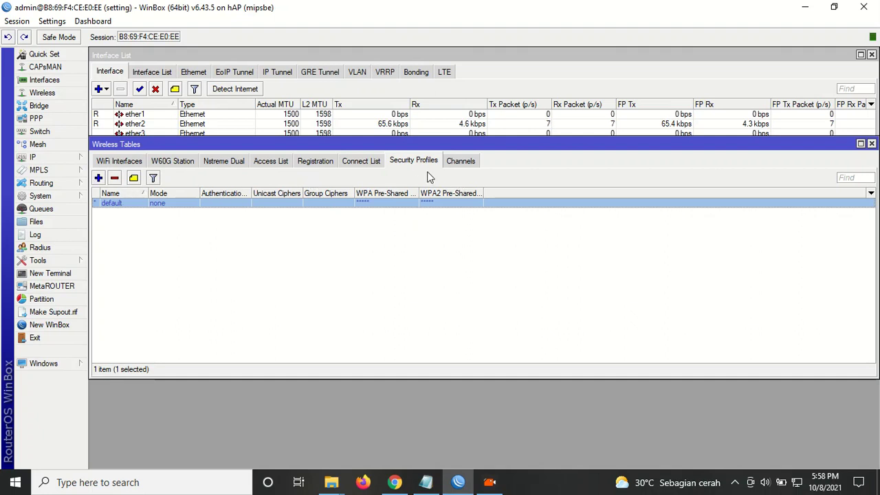
Add a security profile 'wirelees password' in dynamic keys mode with only WPA2 PSK.
click(99, 179)
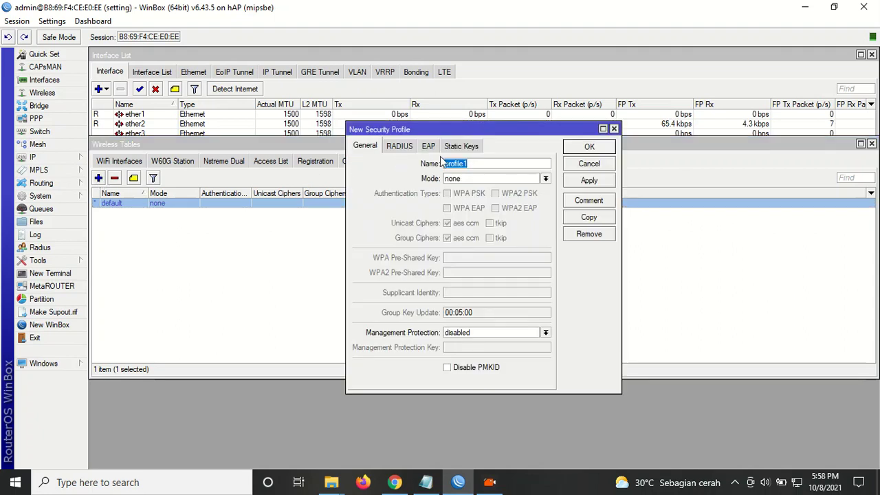
text(wirelees)
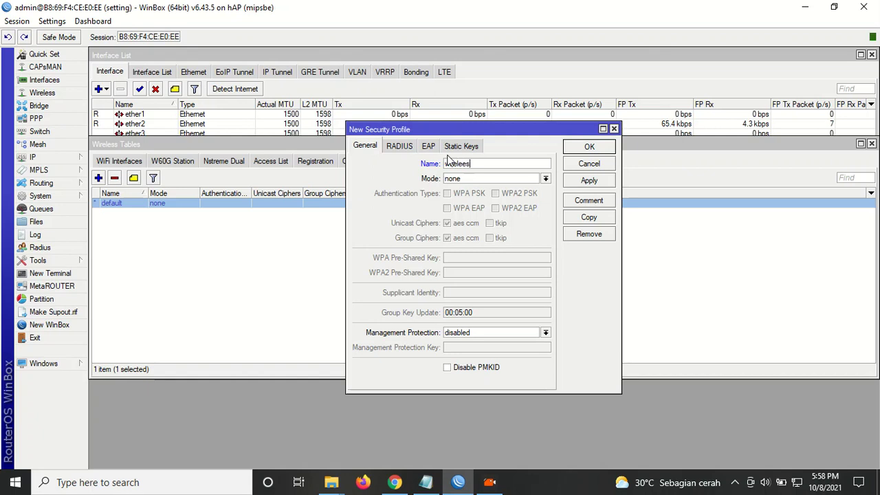
text(password)
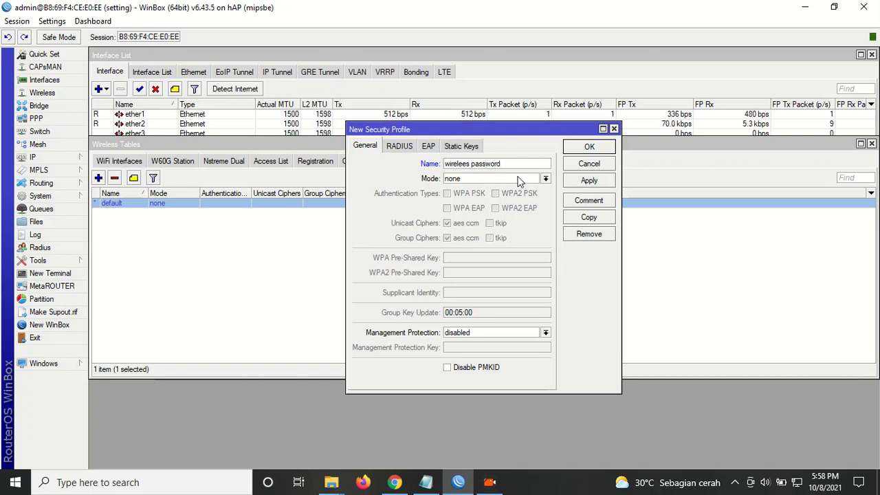
click(518, 178)
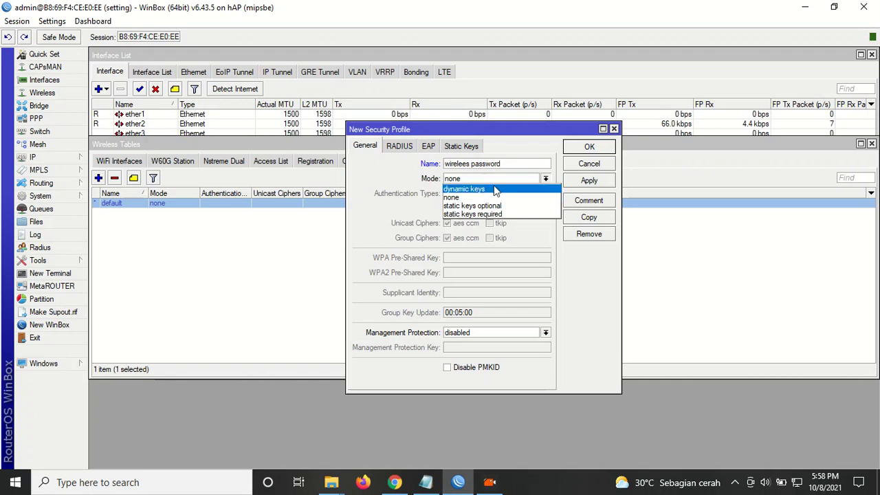
click(495, 189)
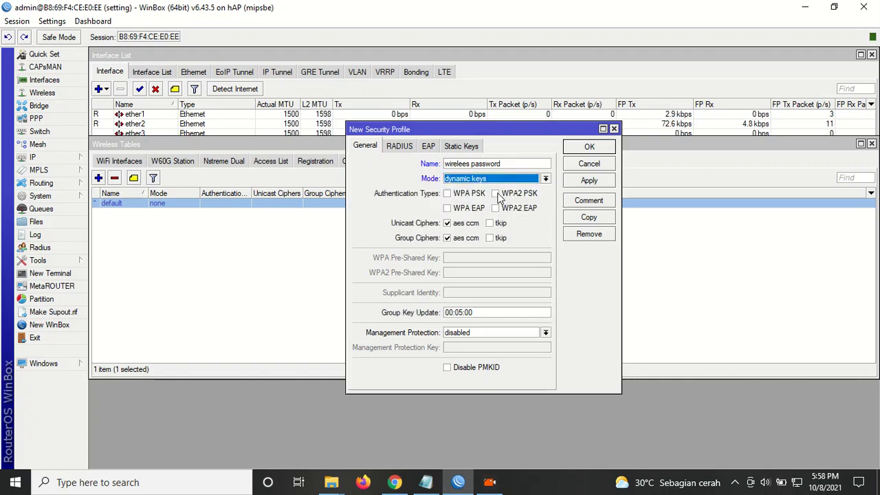
click(497, 195)
click(457, 196)
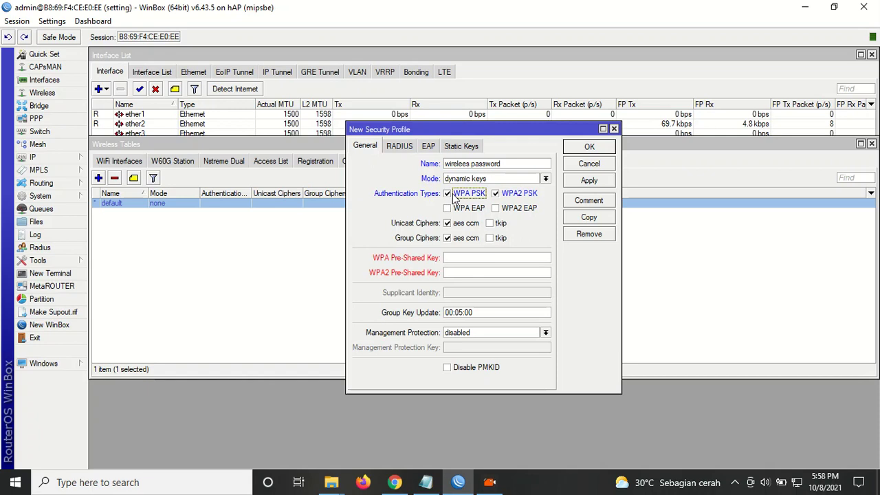
click(447, 194)
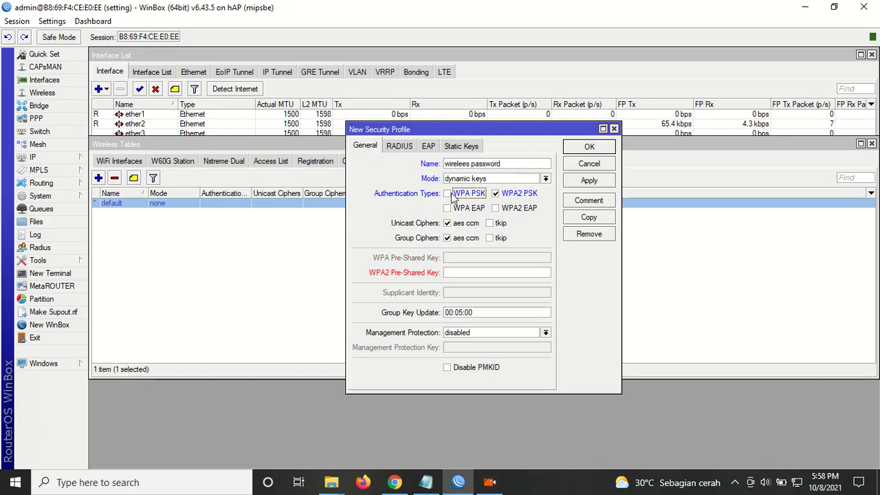
Enter its WPA2 pre-shared key, save the profile, and widen the Name column.
click(486, 273)
text(********)
click(581, 179)
click(589, 147)
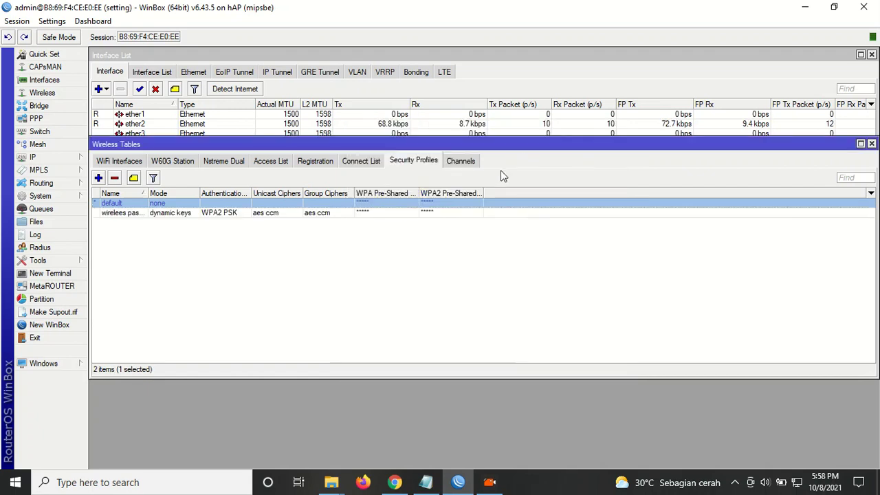
click(224, 249)
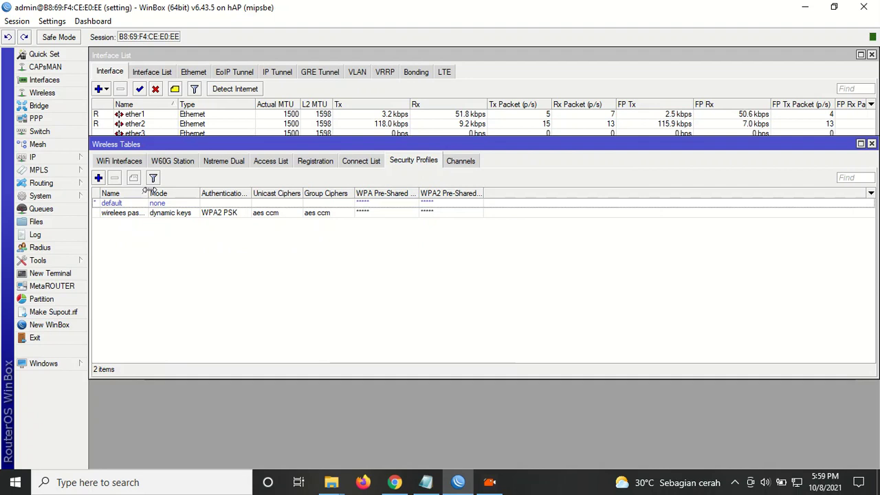
drag(152, 193, 189, 193)
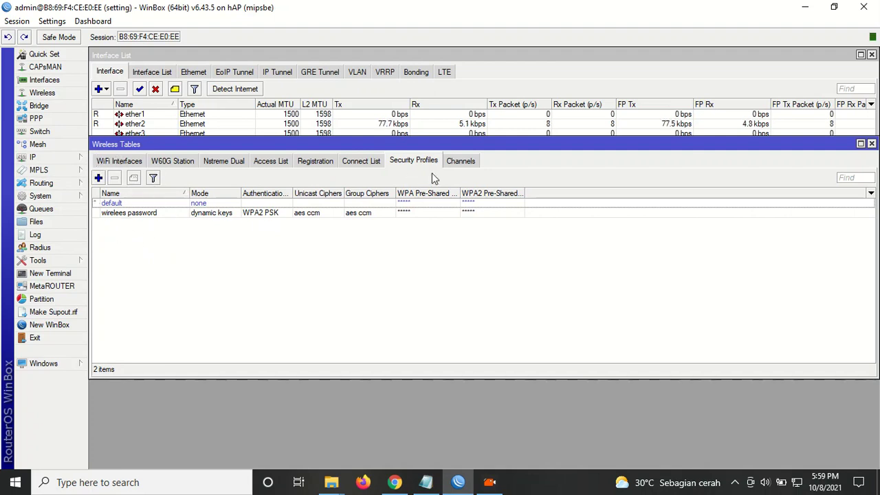
Create profile 'warkop' with dynamic keys, WPA2 EAP and WPA2 PSK, plus a pre-shared key.
click(98, 178)
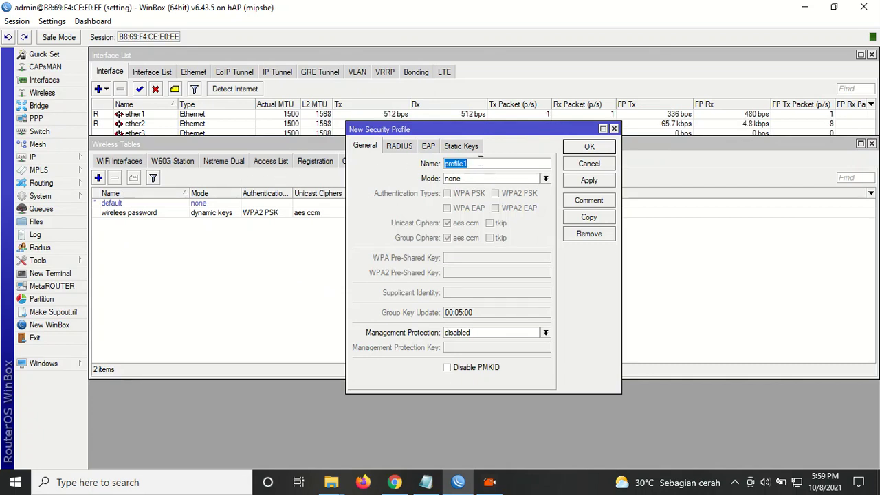
text(warkop)
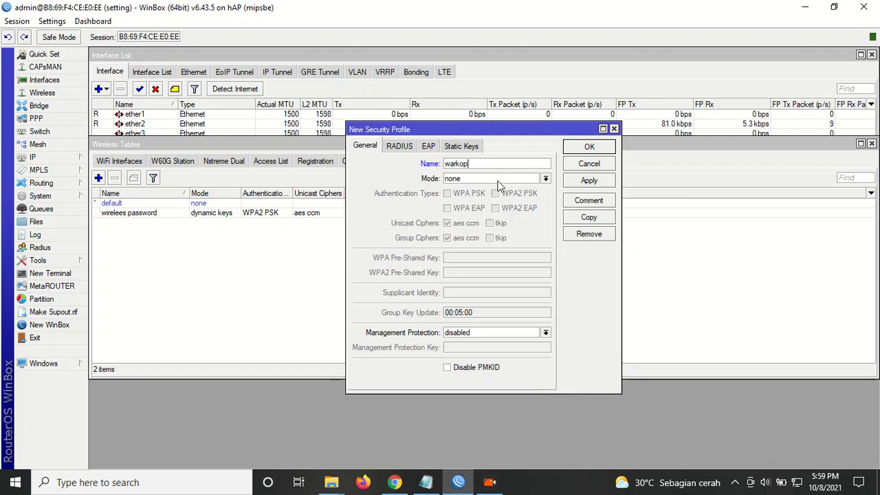
click(496, 180)
click(465, 187)
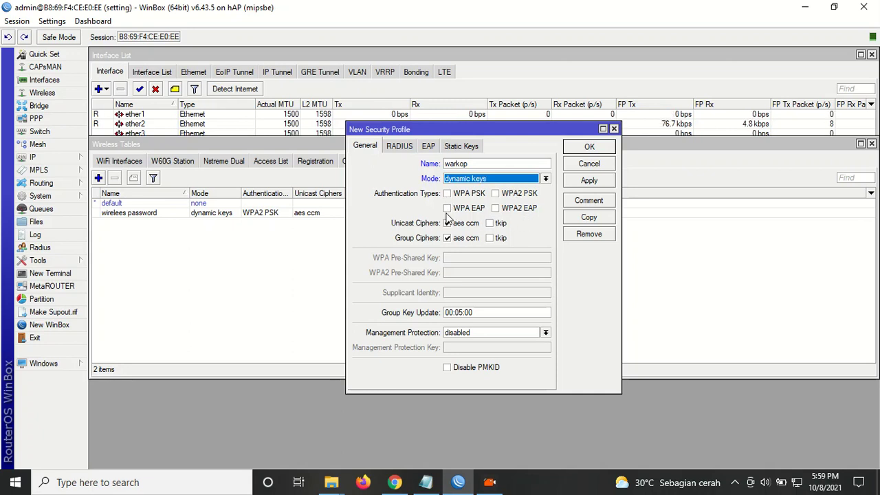
click(496, 207)
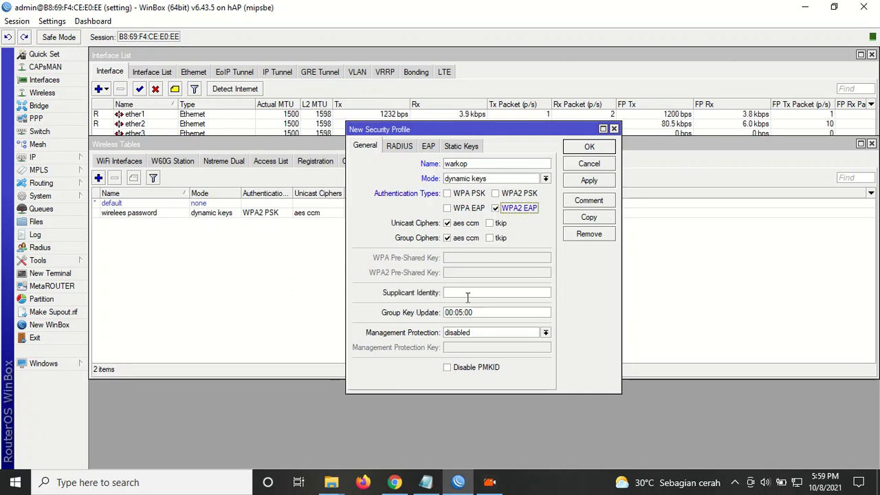
click(496, 193)
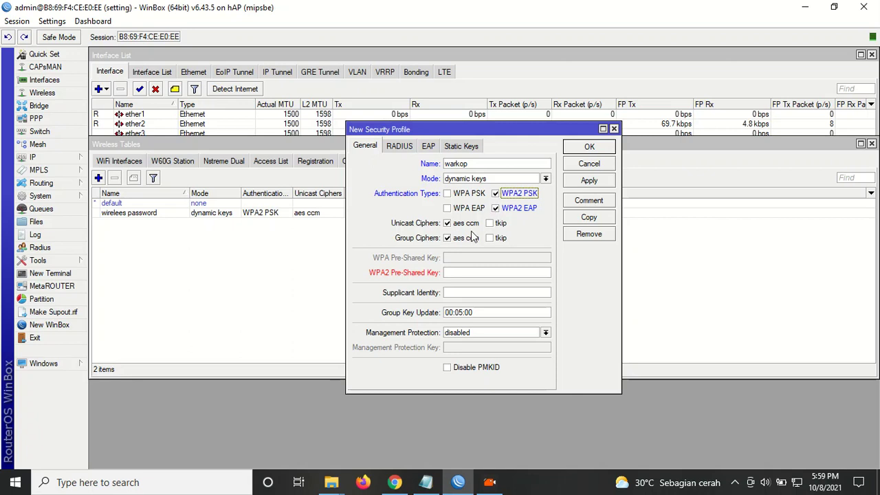
click(457, 272)
text(********)
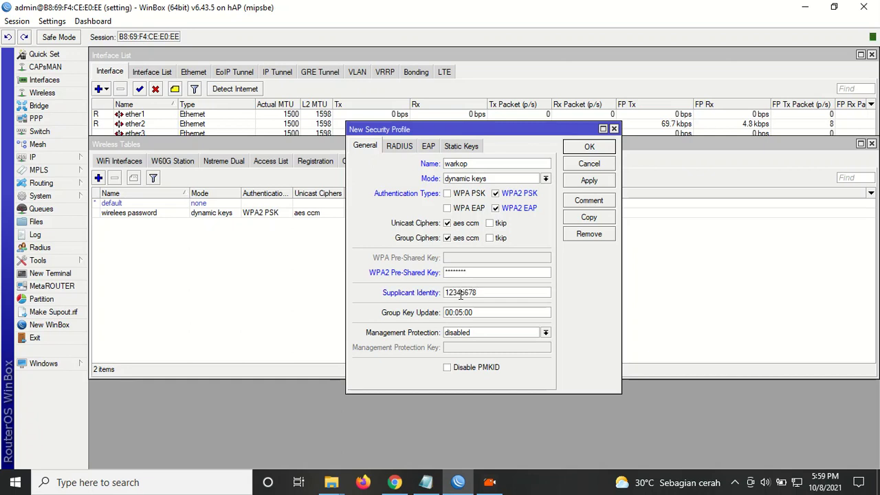
click(593, 181)
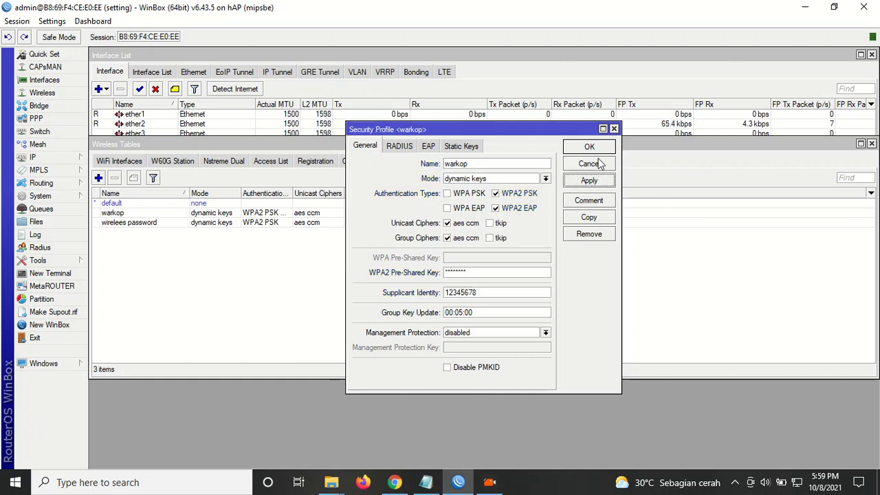
click(590, 147)
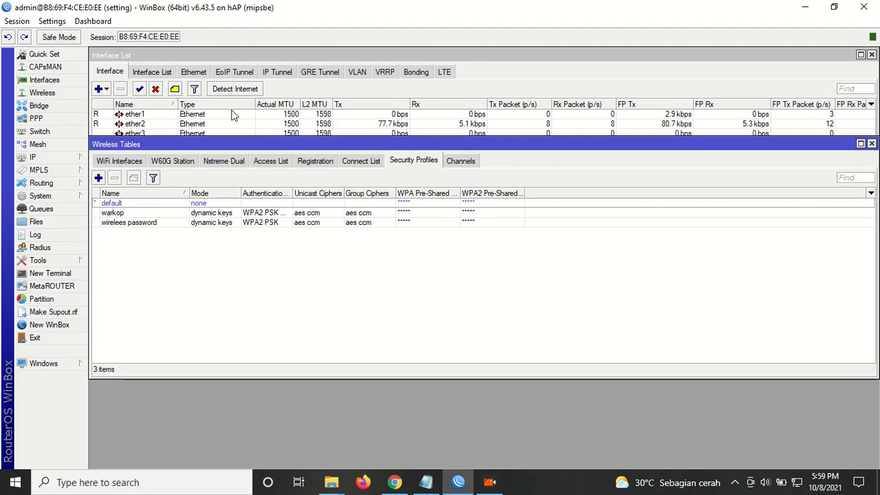
click(117, 163)
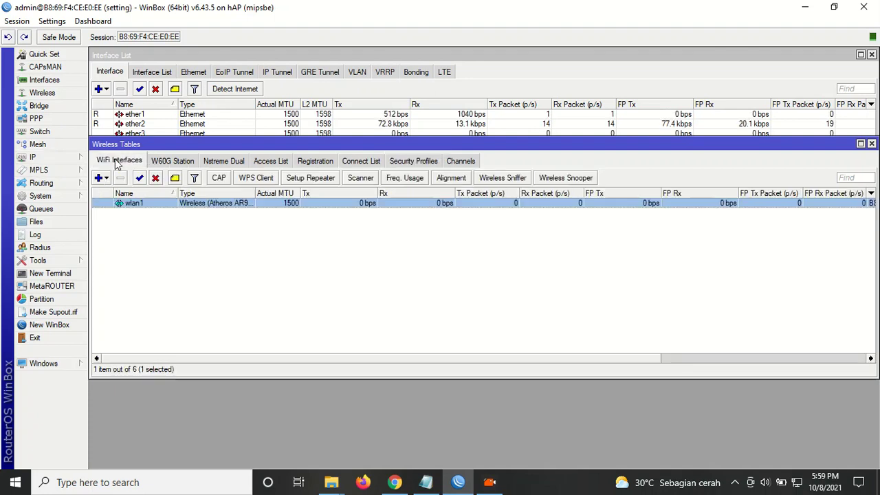
Rename wlan1 to 'wireless pasword' and set its mode to ap bridge.
double_click(136, 205)
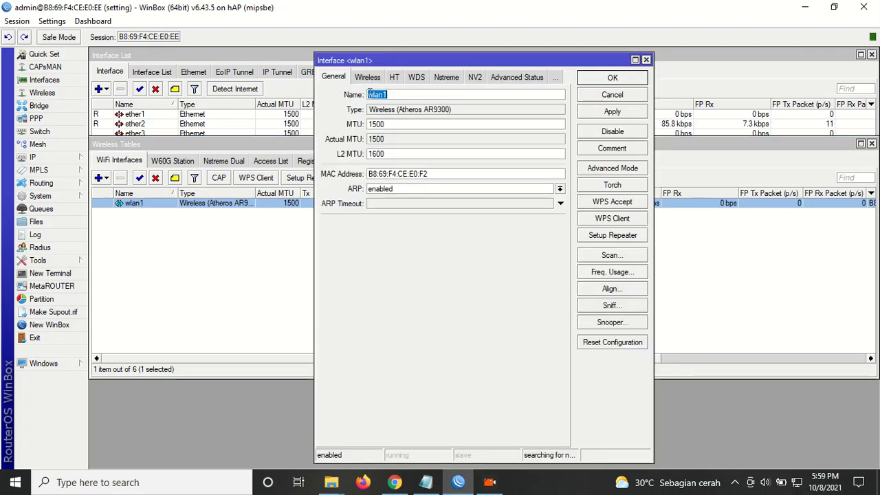
text(wireless pasword)
click(366, 78)
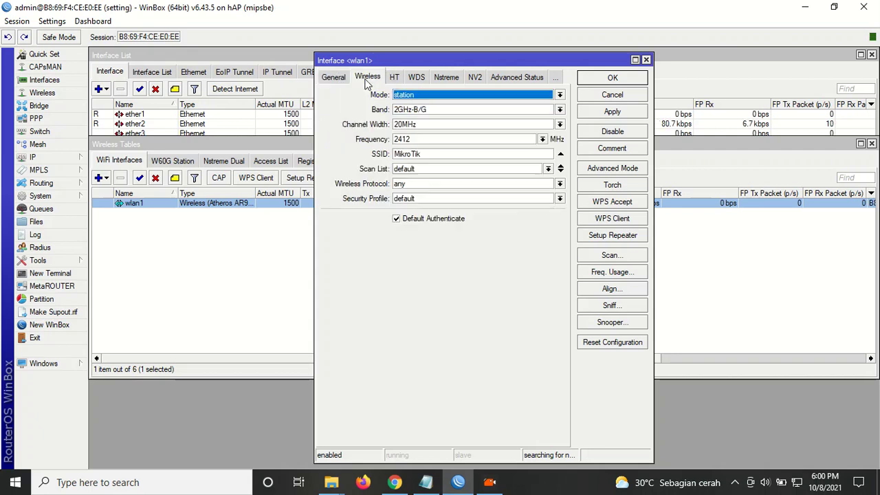
click(438, 95)
click(431, 114)
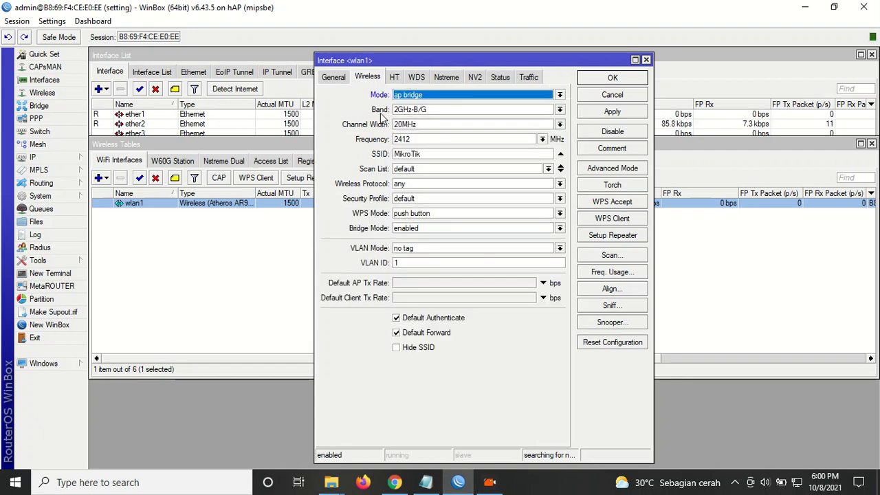
Set band 2GHz-B/G/N, channel width 20/40MHz XX and frequency 2437, then select the SSID.
click(416, 109)
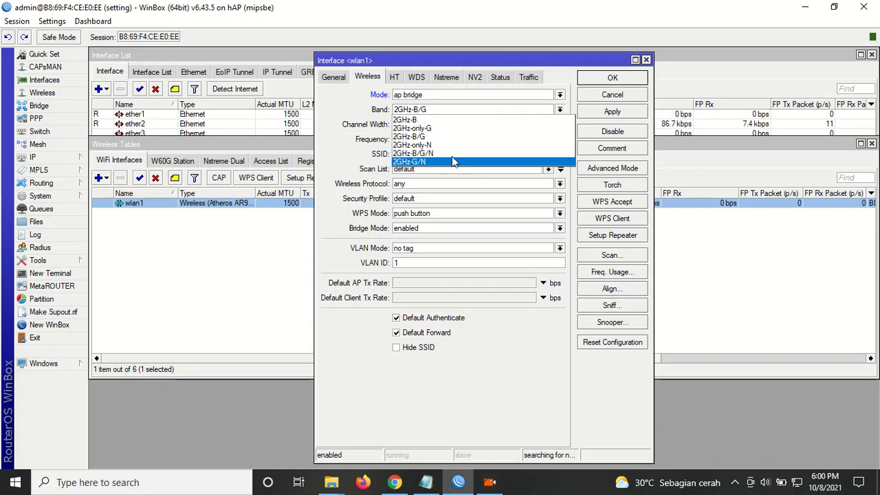
click(453, 153)
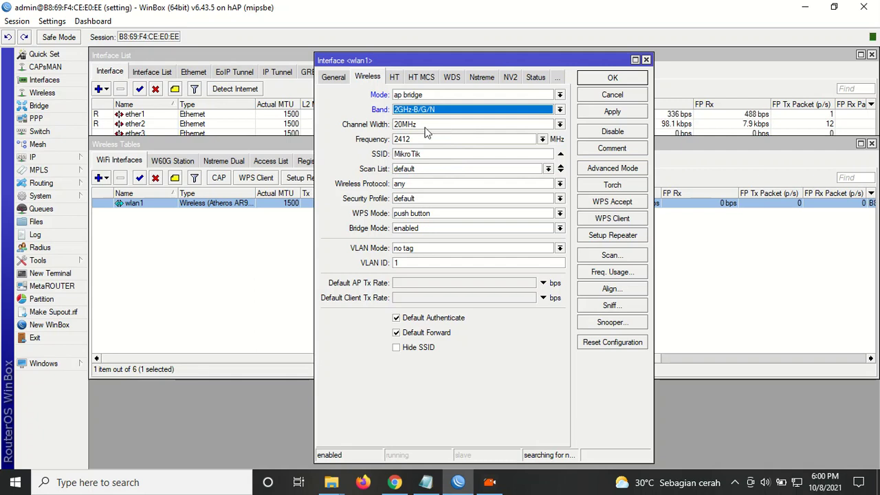
click(431, 124)
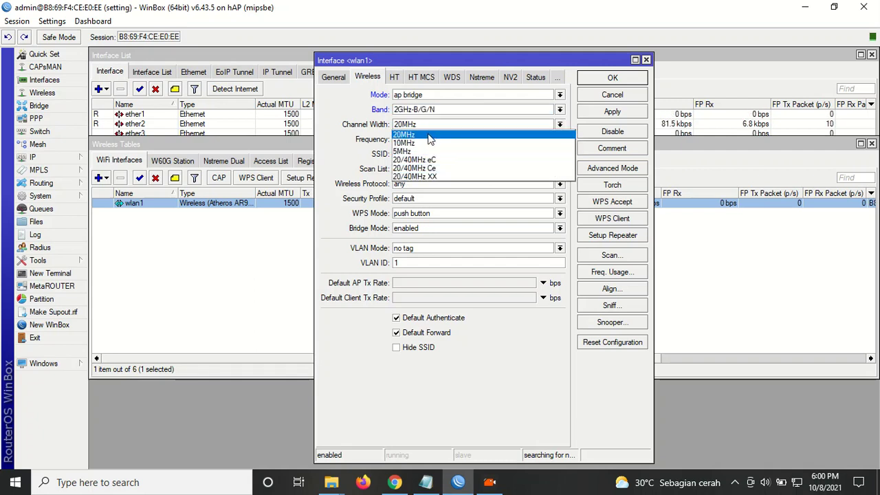
click(425, 177)
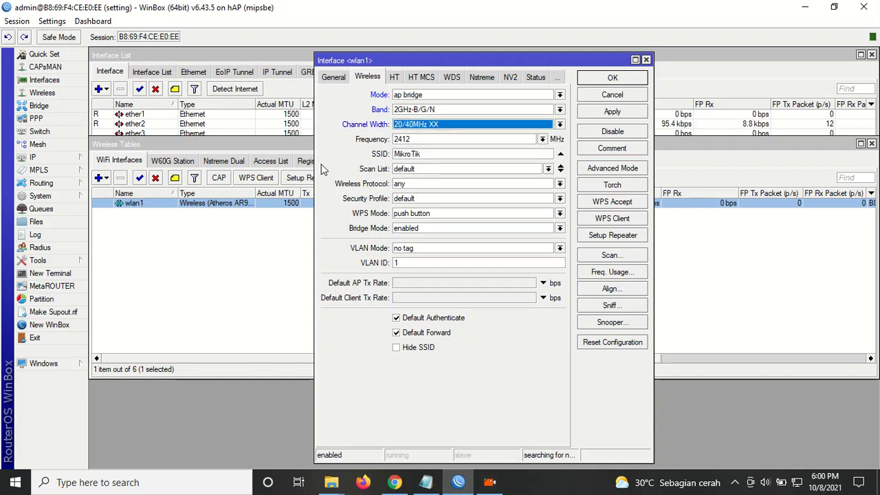
click(542, 139)
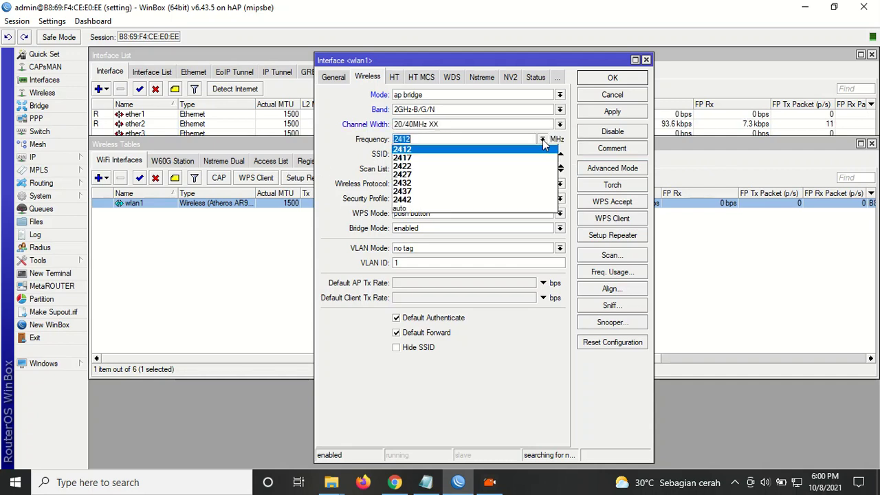
click(455, 192)
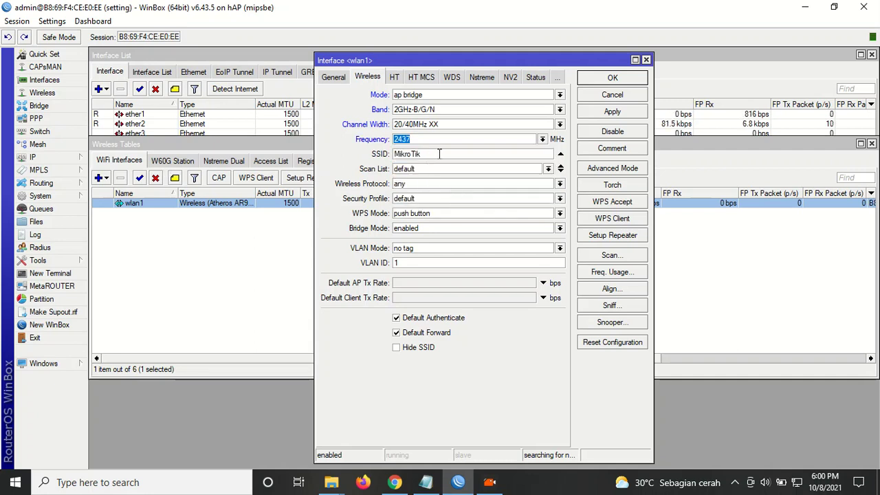
key(Tab)
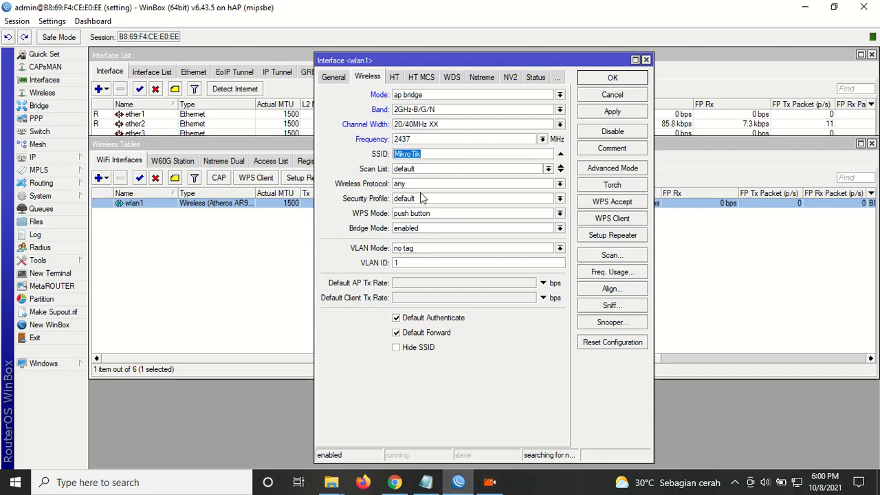
click(780, 482)
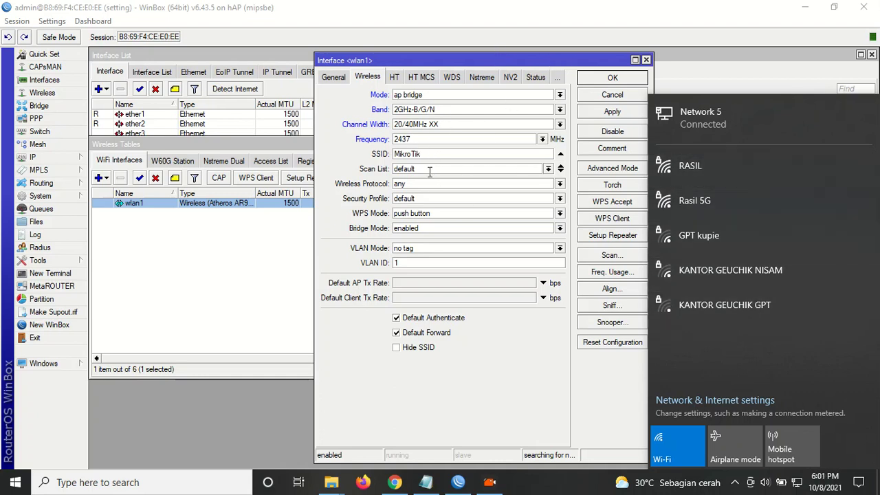
drag(440, 154, 344, 165)
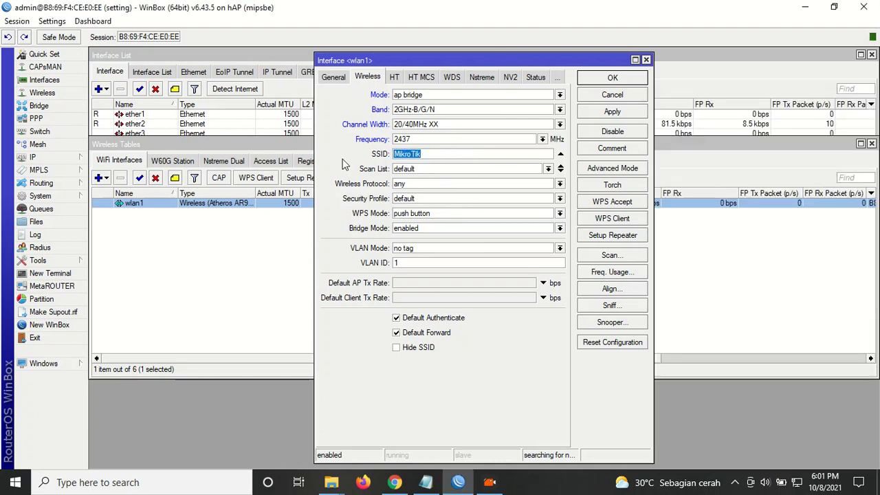
Change the SSID from MikroTik to mikrotik2.
key(BackSpace)
text(m)
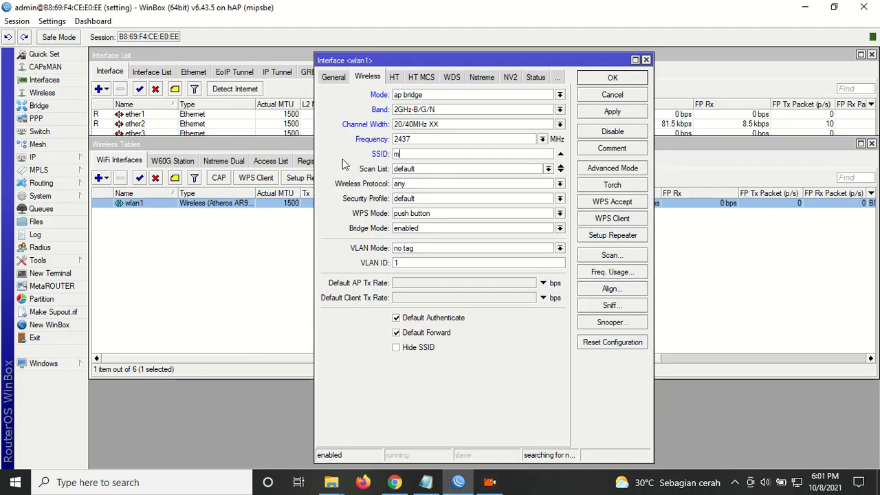
text(ikroy)
key(BackSpace)
text(tik2)
click(334, 77)
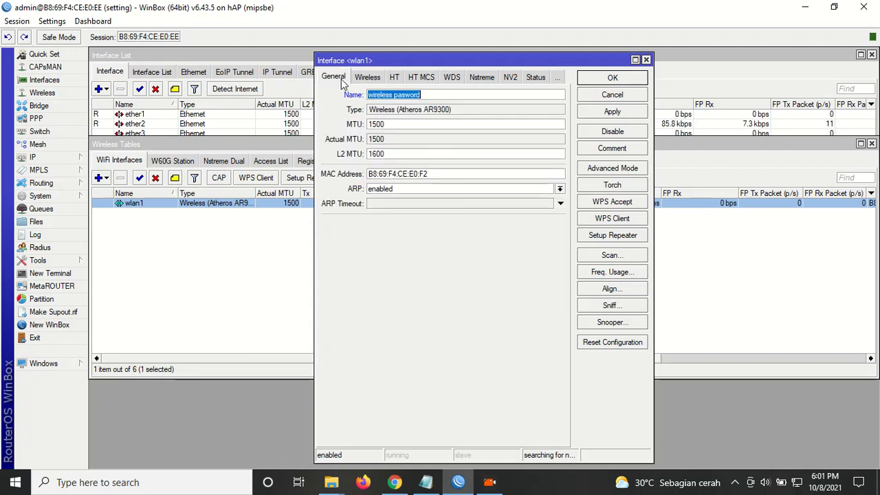
click(366, 77)
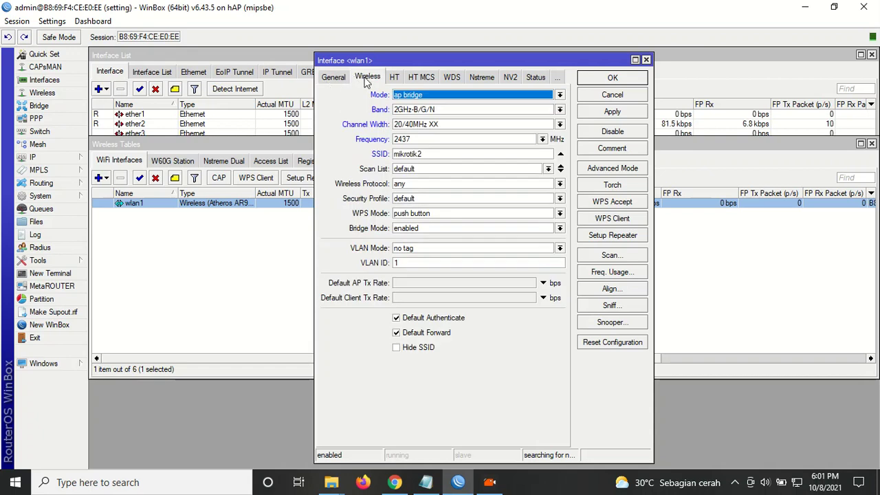
click(337, 80)
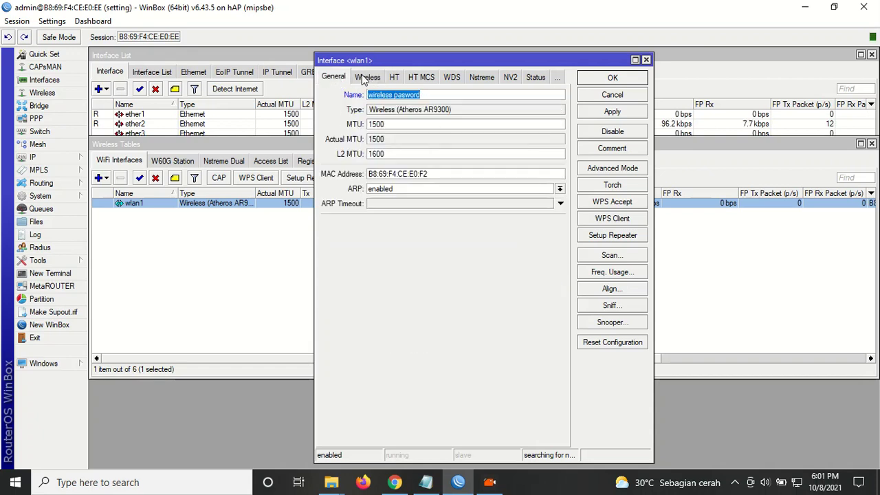
click(363, 79)
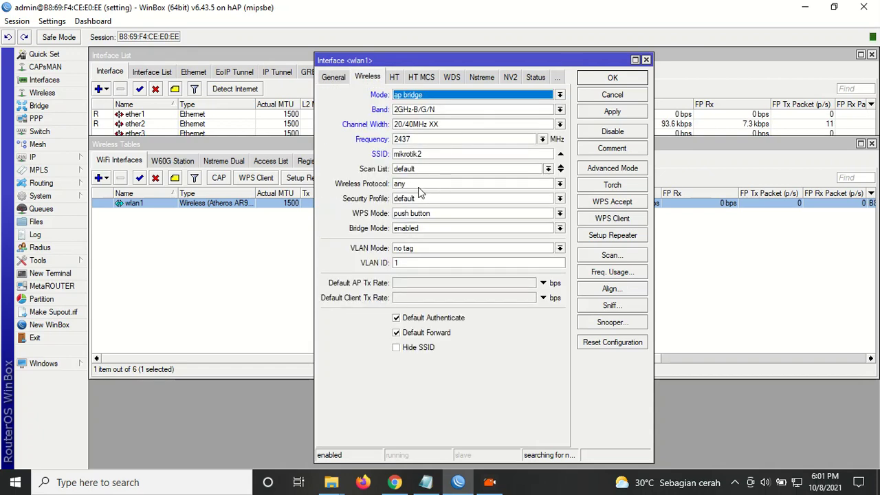
Assign the wirelees password security profile and apply the interface changes.
click(413, 199)
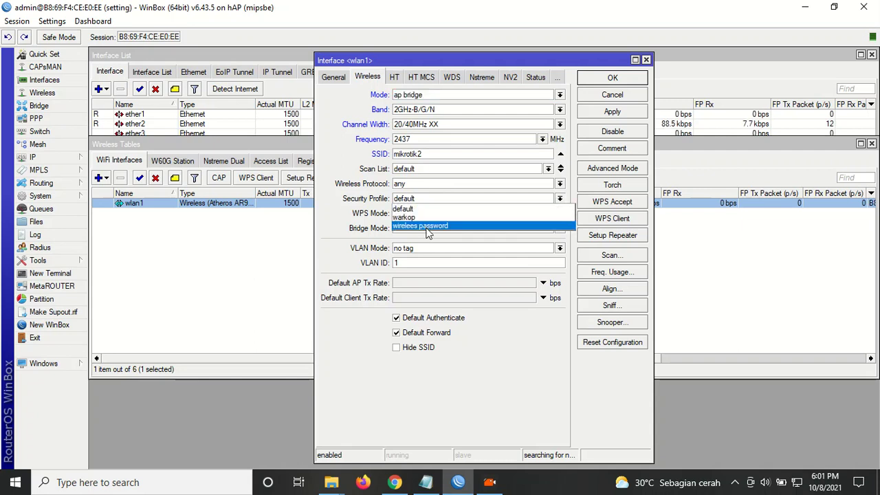
click(430, 229)
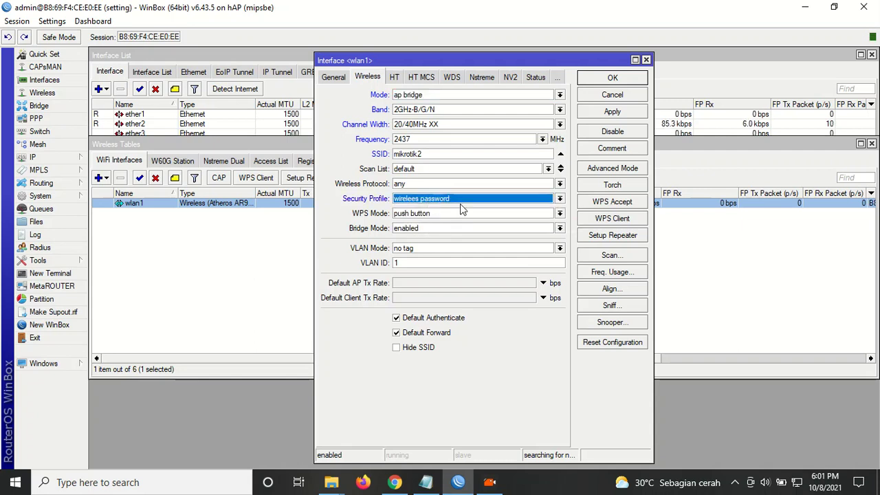
click(617, 112)
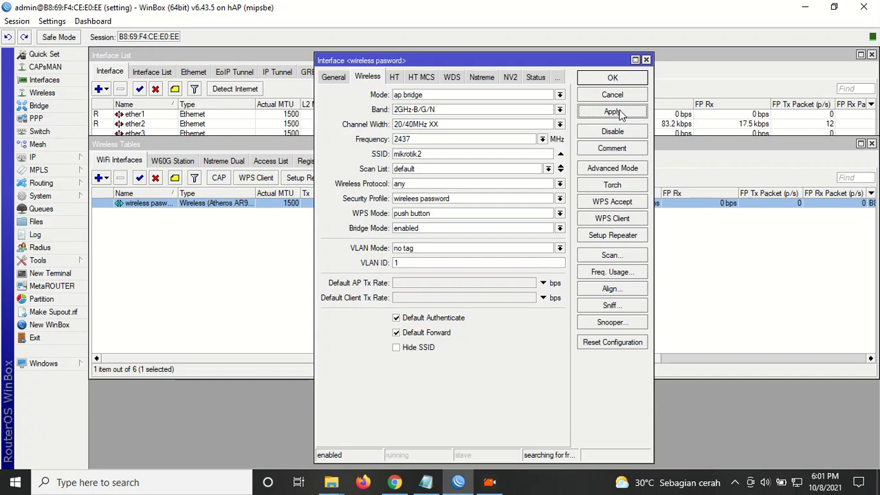
Close the interface settings and check that mikrotik2 appears among nearby Wi-Fi networks.
click(798, 483)
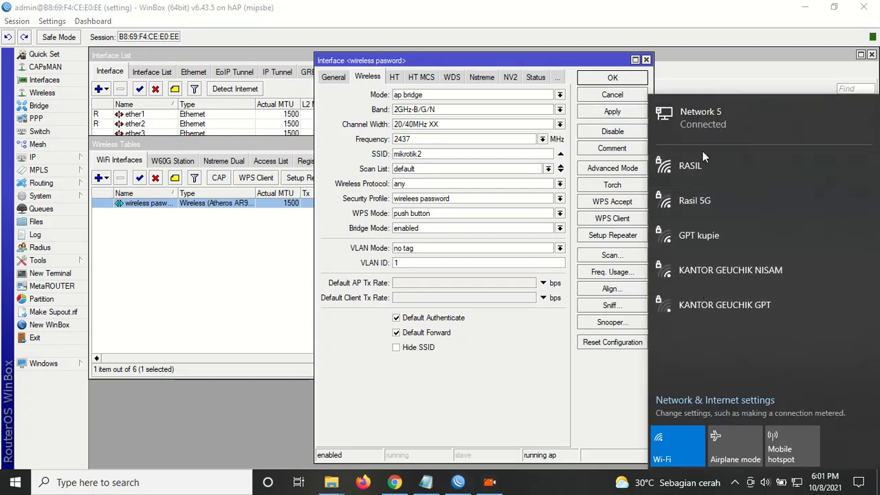
click(326, 176)
click(616, 81)
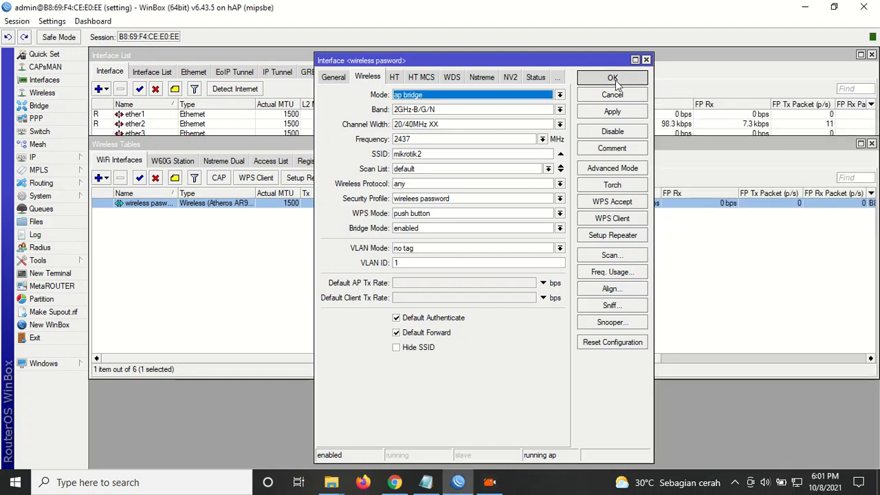
click(797, 483)
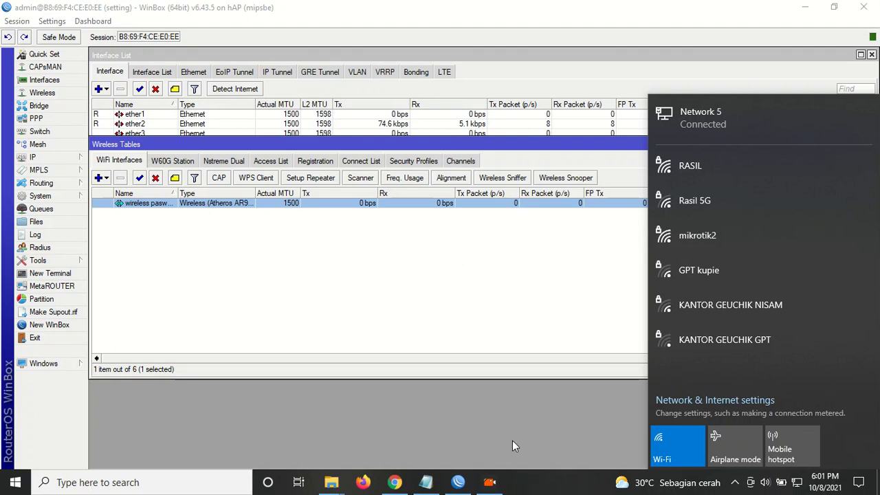
click(441, 449)
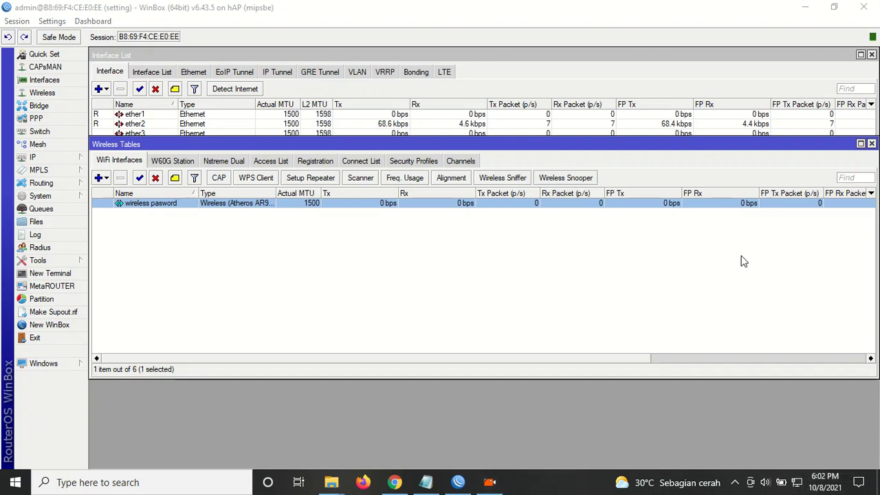
click(797, 483)
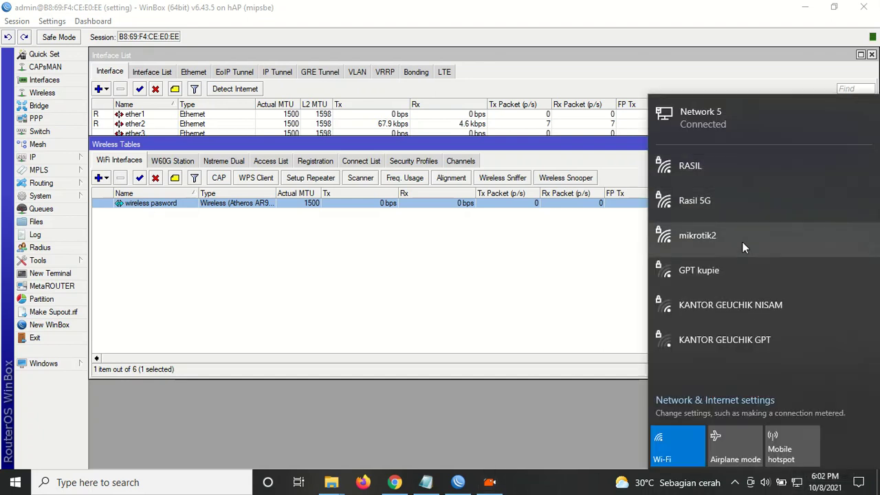
Connect Windows to the mikrotik2 network, entering its security key.
click(744, 247)
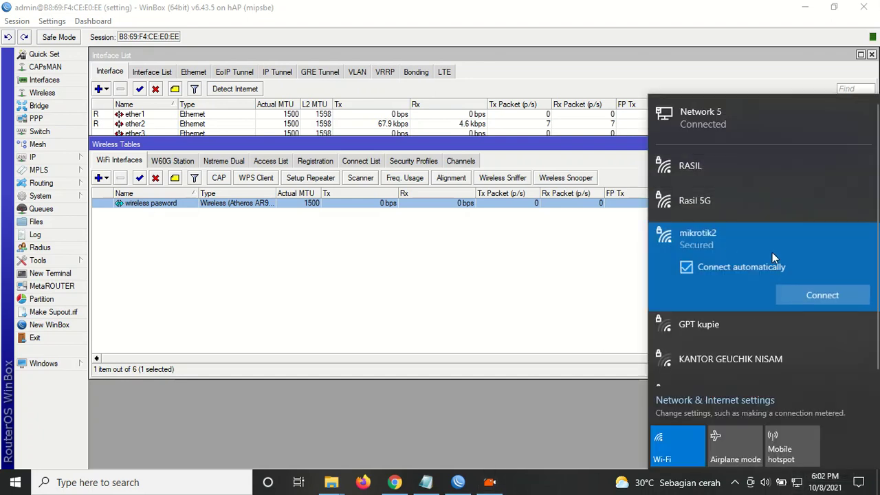
click(815, 293)
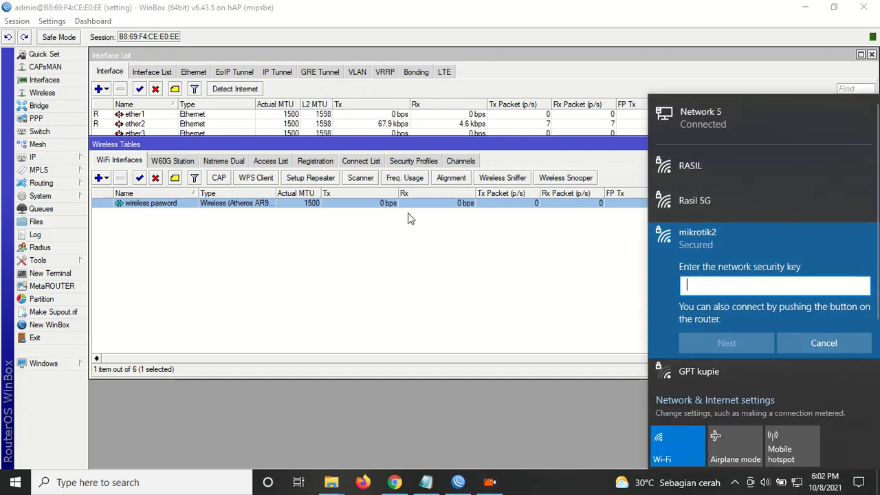
text(12345)
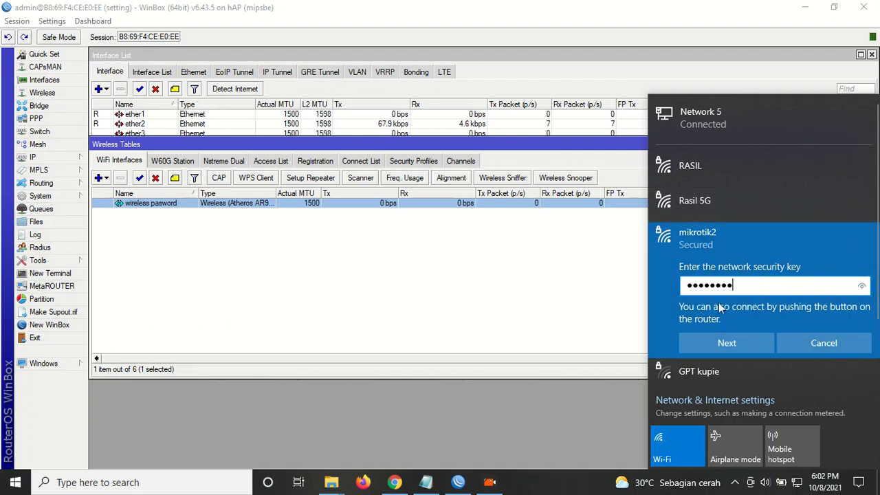
click(462, 289)
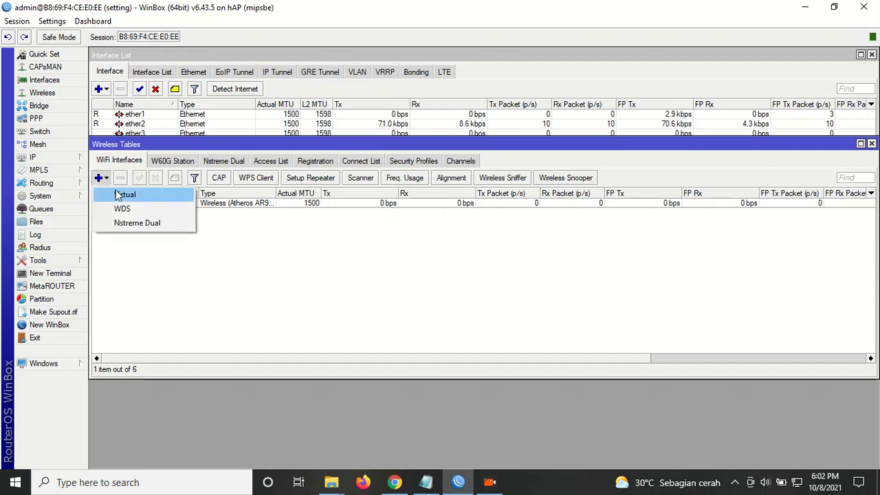
Add a virtual wireless interface named 'wiress hotspot' and dismiss the 'ssid must be specified' error.
click(124, 195)
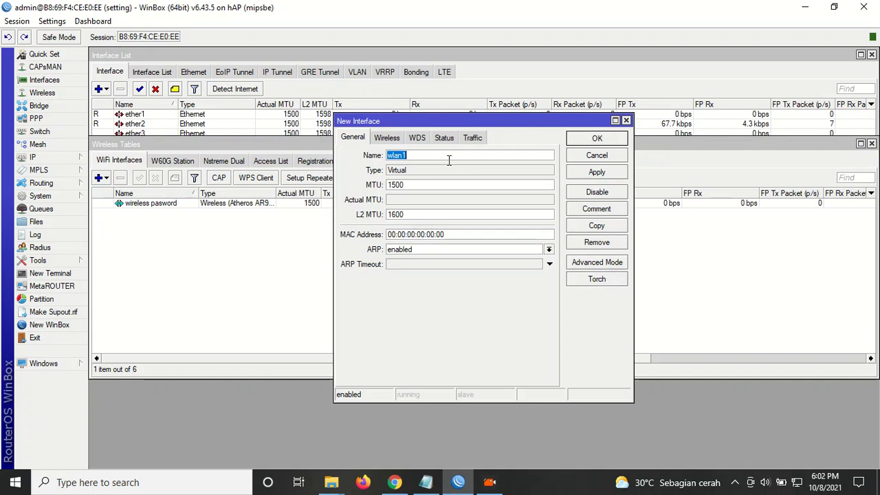
text(wiress hotspot)
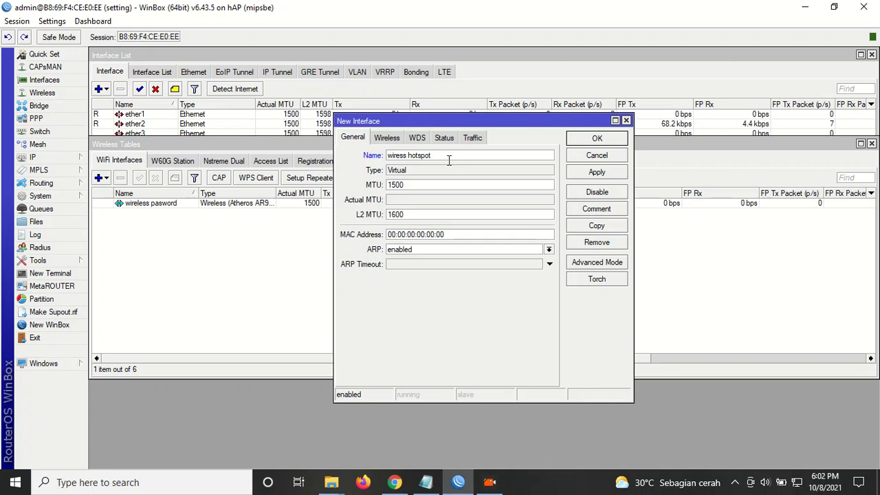
click(598, 174)
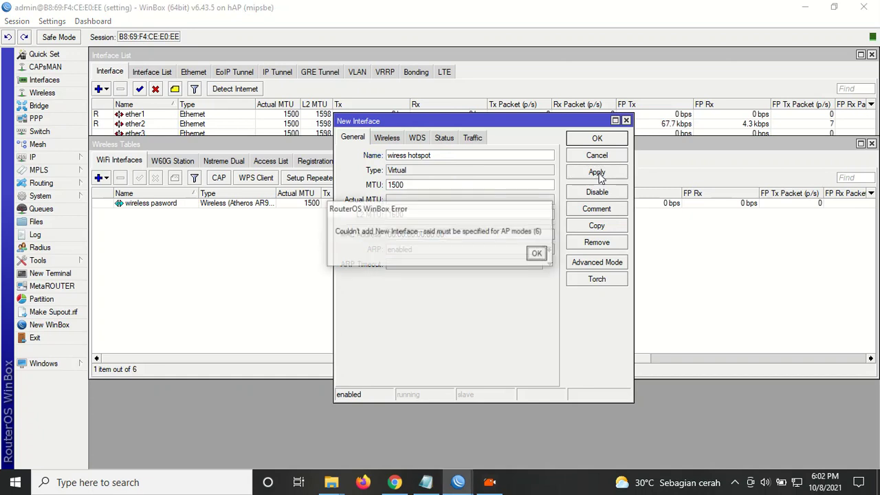
click(538, 255)
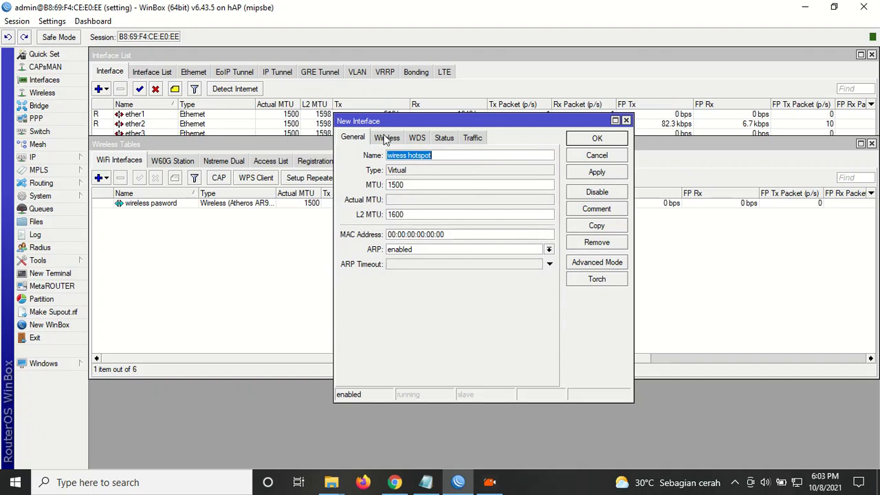
Keep ap bridge mode and set the virtual interface's SSID to 'mikrotik hotspot'.
click(386, 139)
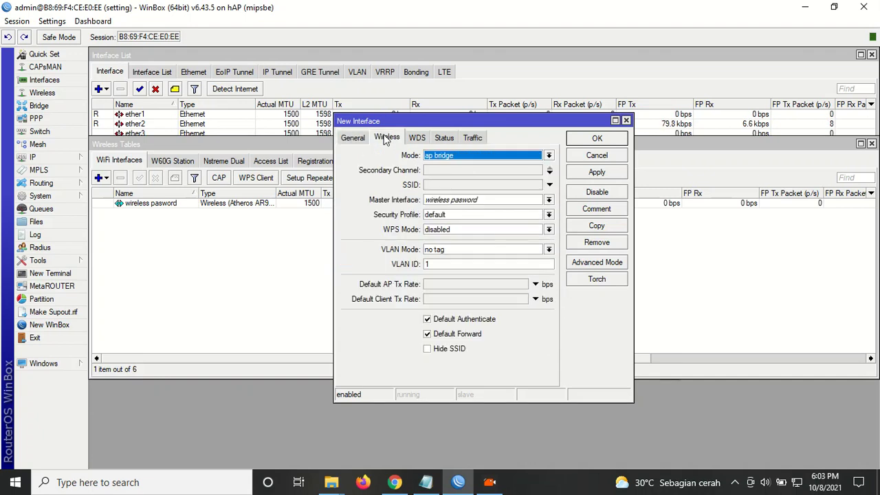
click(457, 156)
click(452, 171)
click(434, 171)
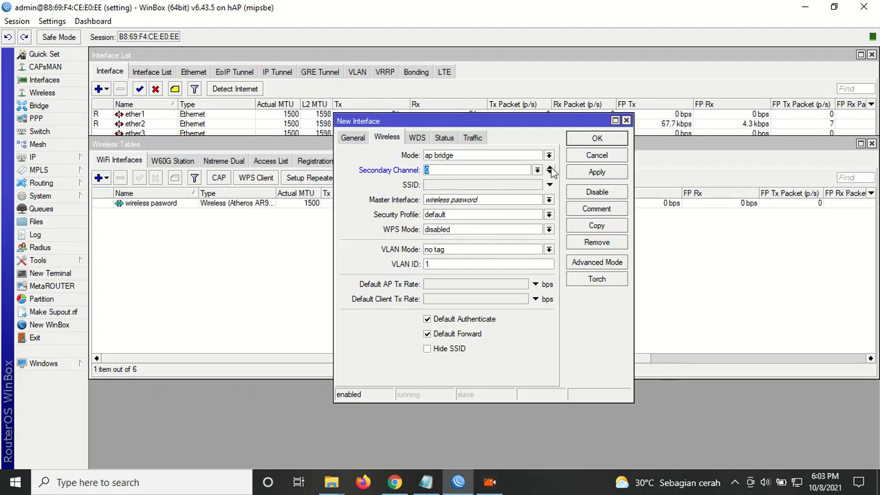
click(441, 184)
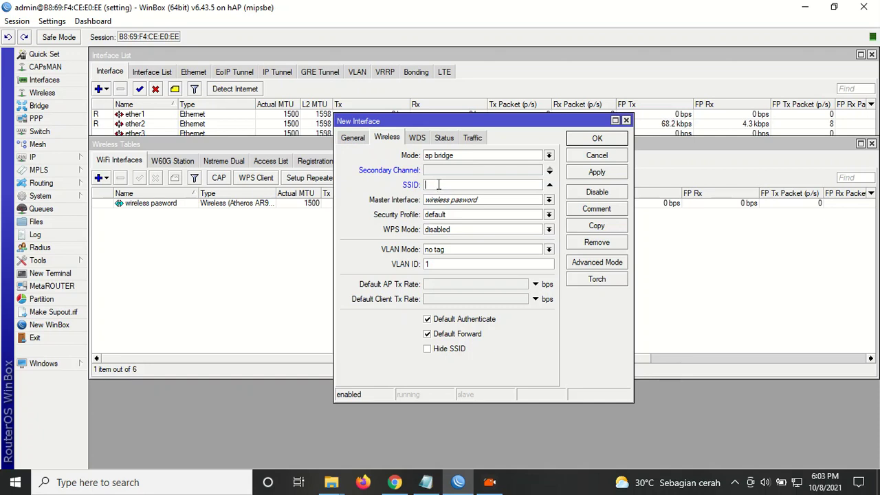
text(mikrotik hotspot)
Choose master interface wireless pasword and the default security profile, then save the interface.
click(470, 200)
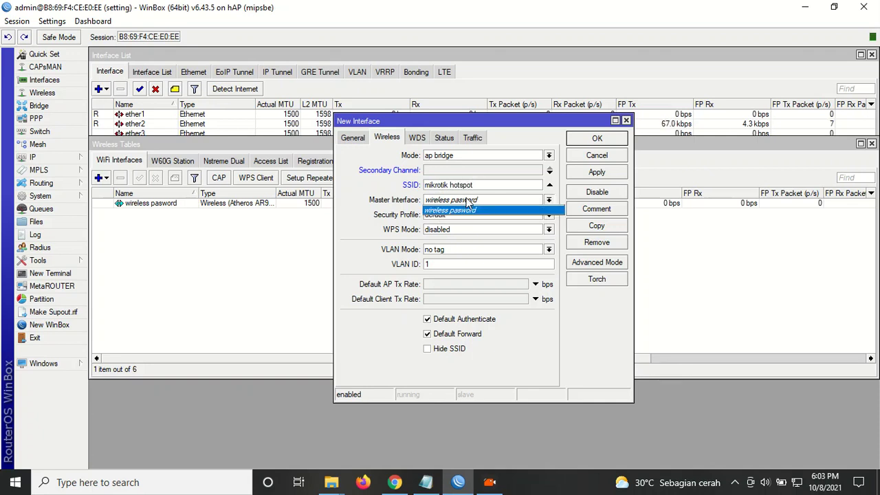
click(463, 210)
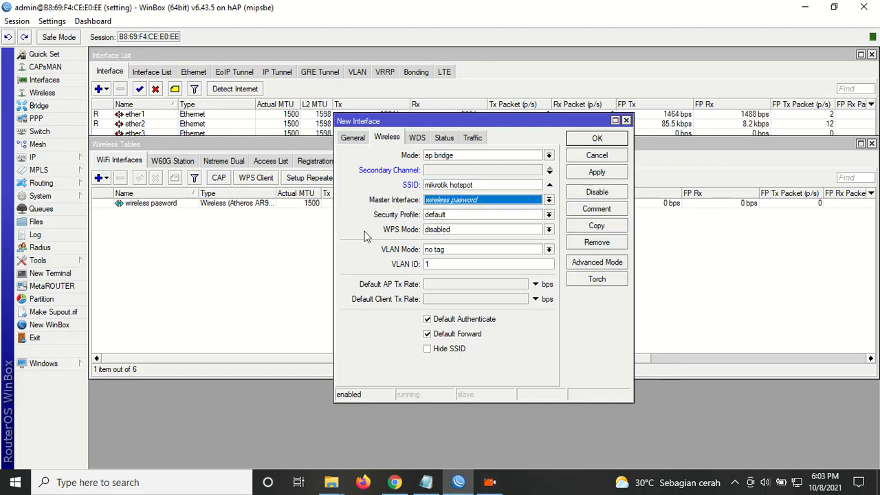
click(460, 216)
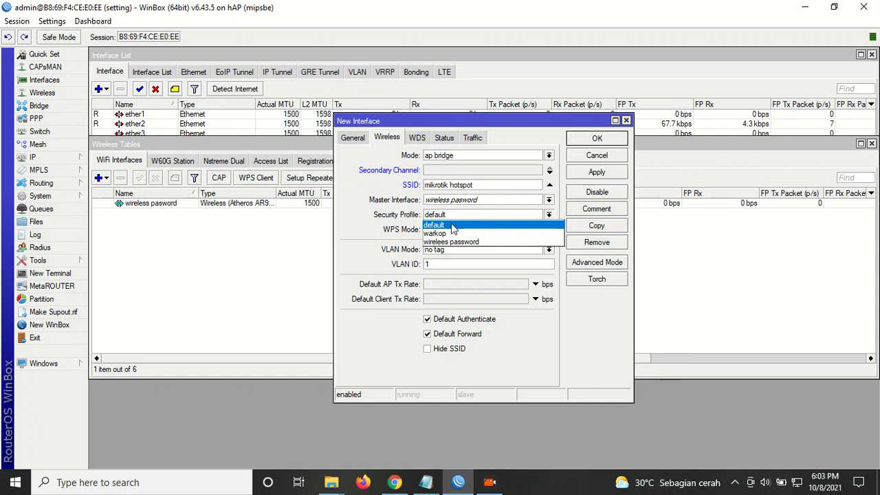
click(452, 226)
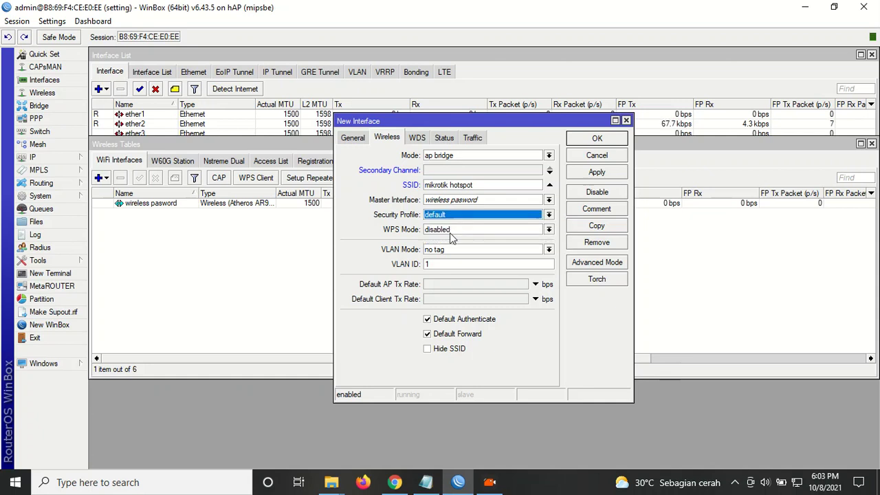
click(610, 263)
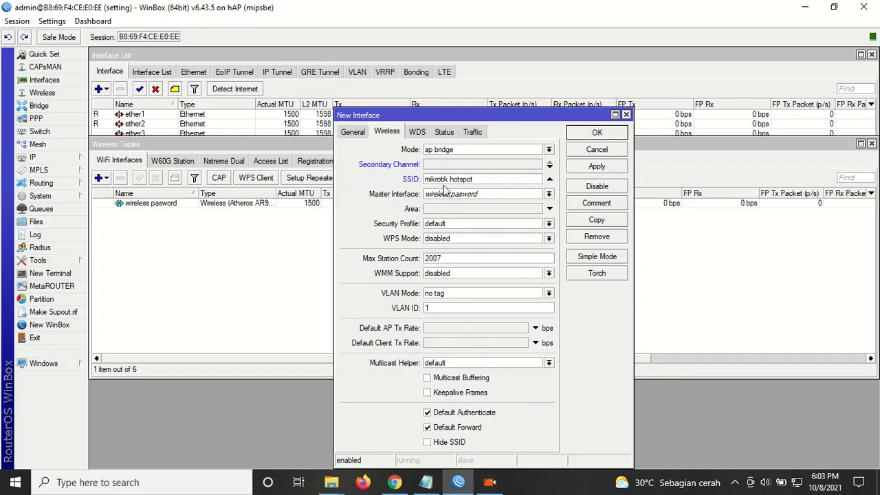
drag(448, 114, 325, 75)
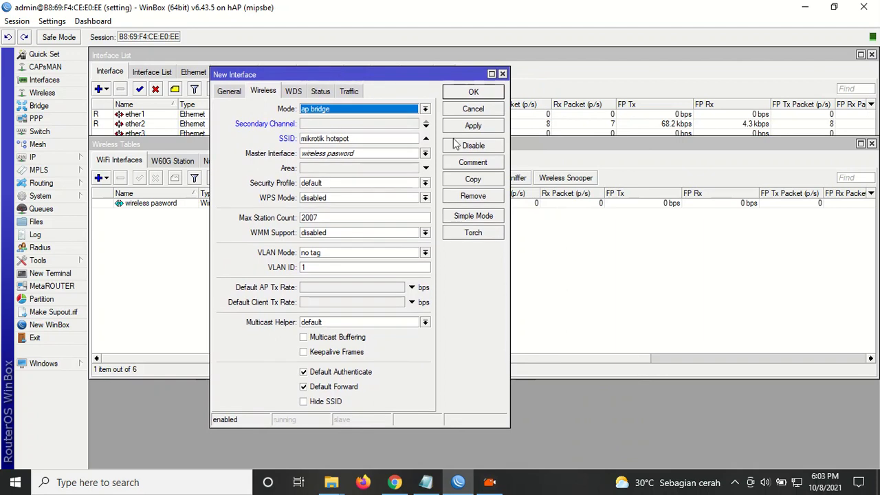
click(474, 125)
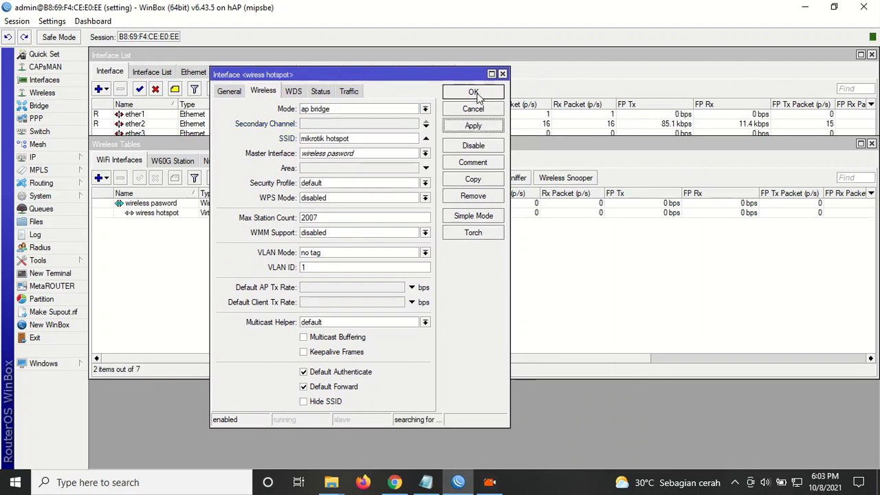
click(474, 92)
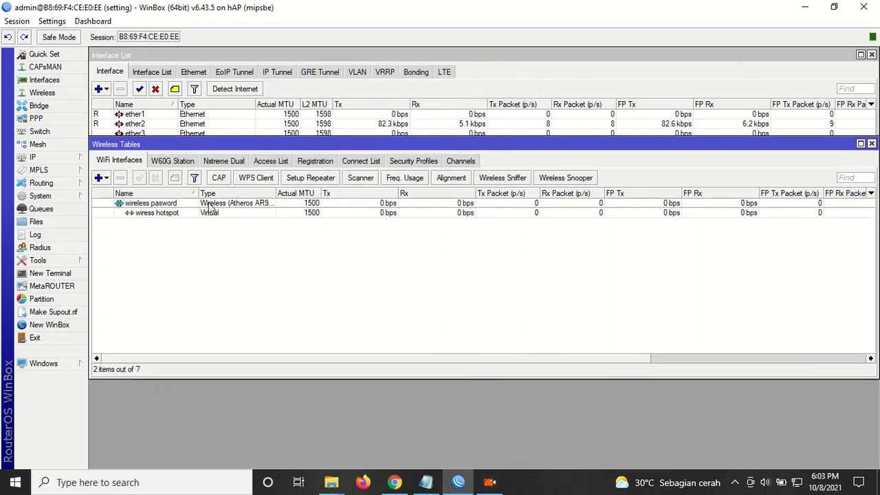
Confirm 'mikrotik hotspot' appears among Wi-Fi networks and close the Wireless Tables window.
click(798, 485)
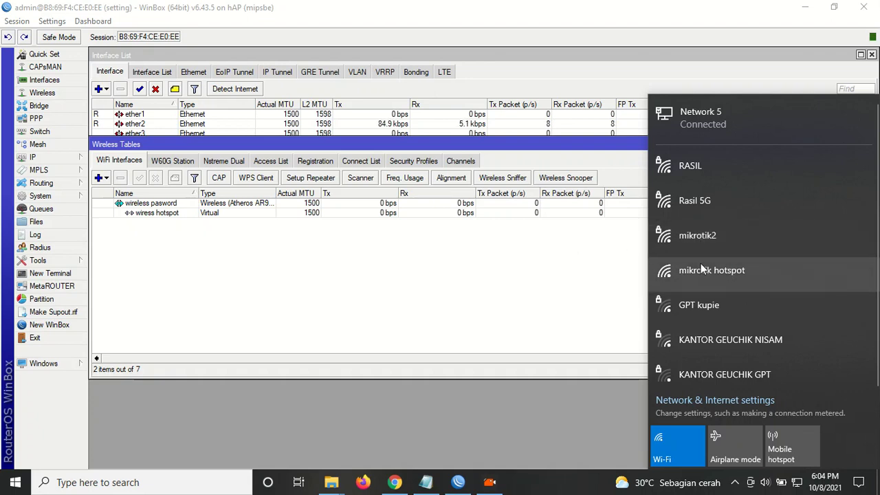
click(531, 275)
click(871, 144)
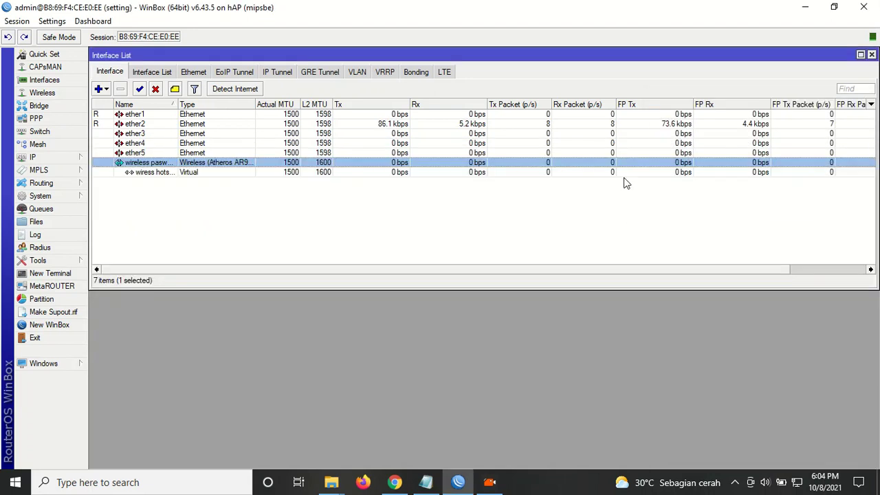
Widen the Name column and bring up the IP Address List.
click(179, 101)
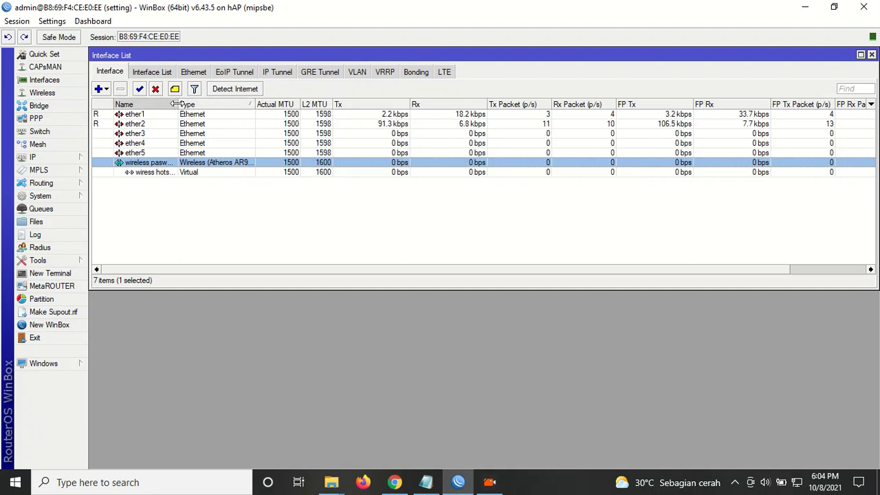
drag(178, 100, 235, 104)
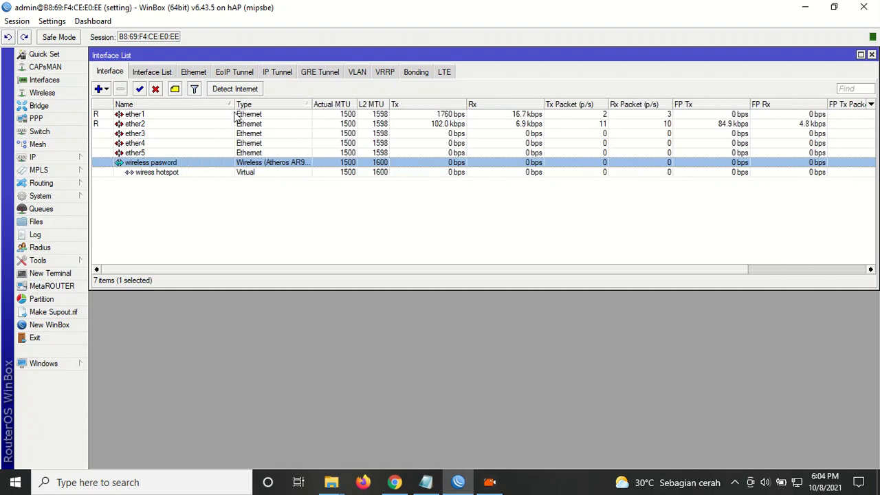
click(48, 160)
click(127, 180)
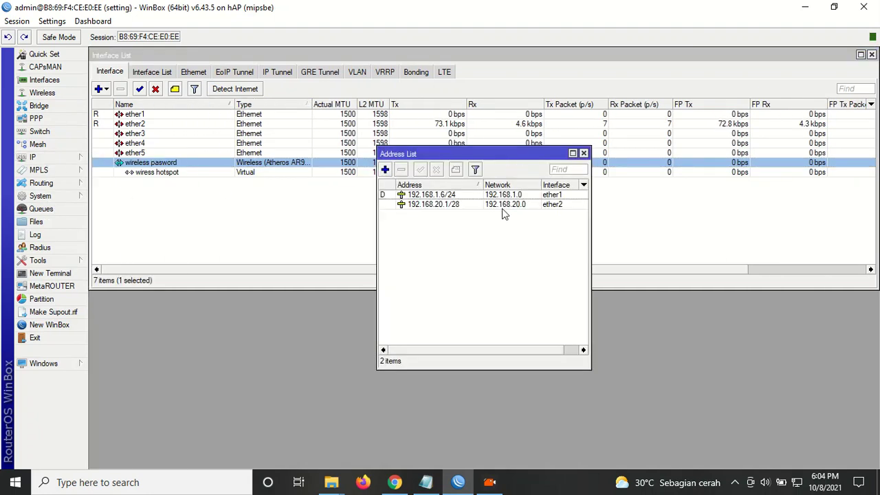
Add address 192.168.50.1/24 on the wireless pasword interface and widen the Address List window.
click(385, 170)
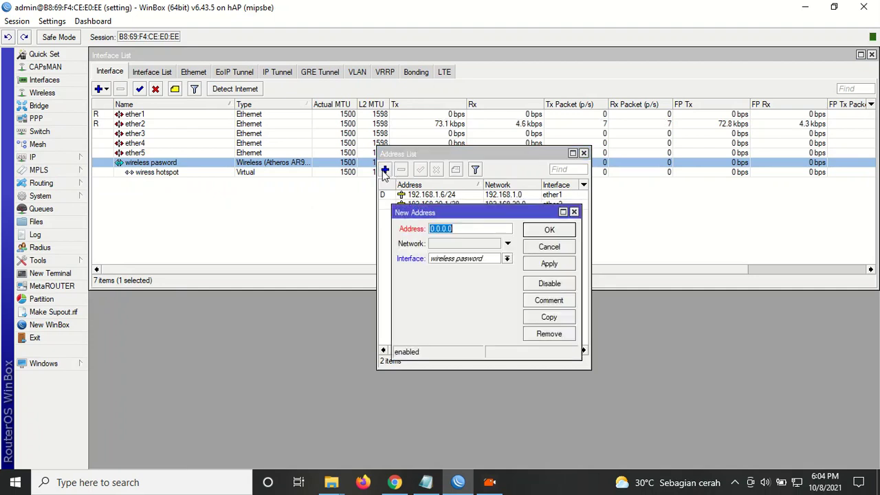
text(192.168.)
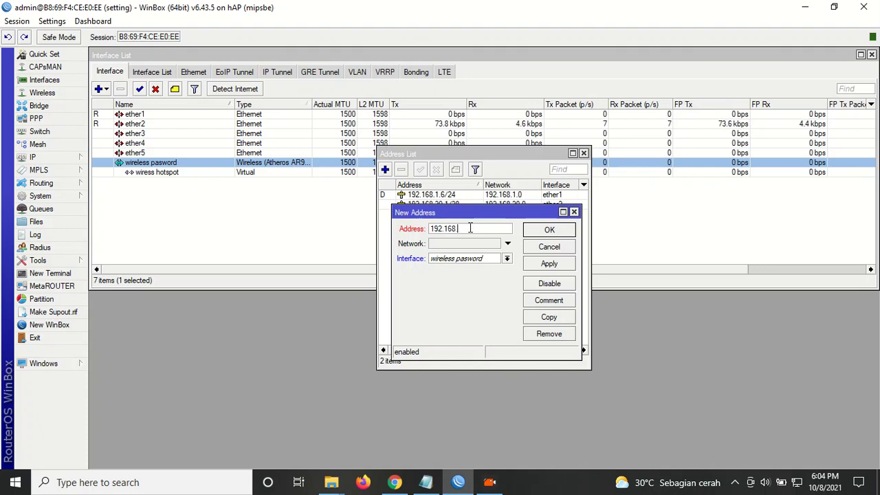
text(50.1/24)
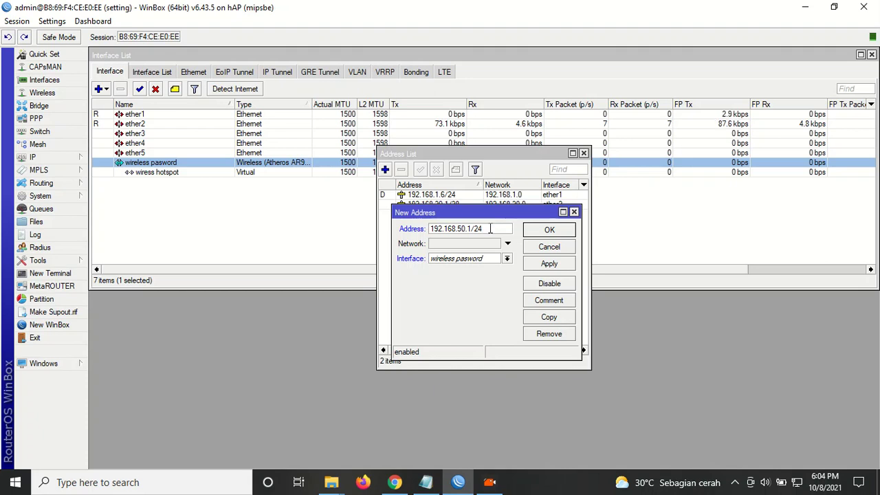
click(489, 261)
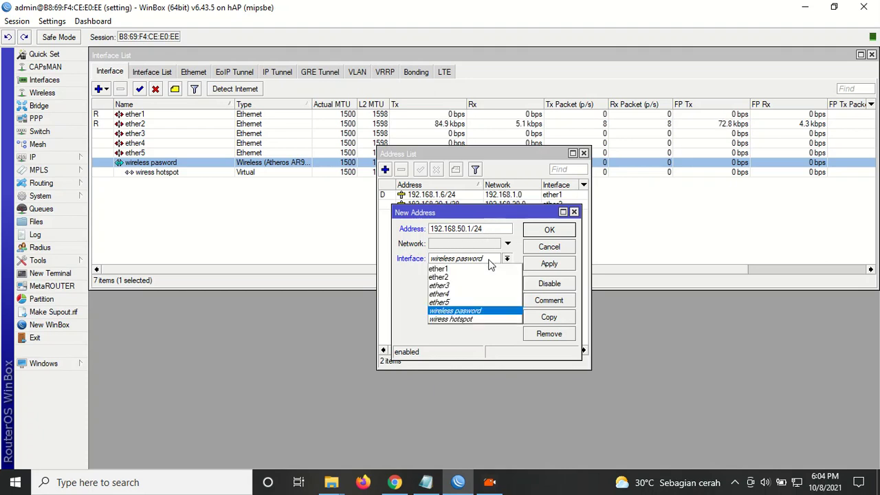
click(475, 311)
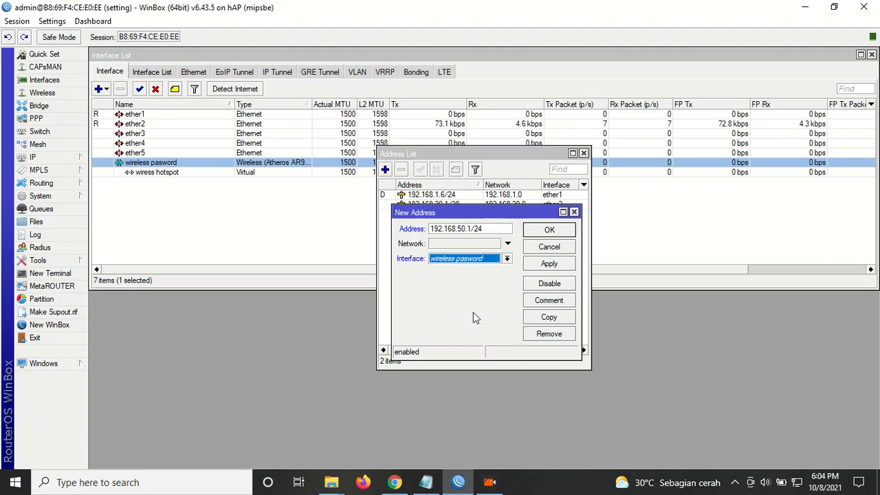
click(551, 266)
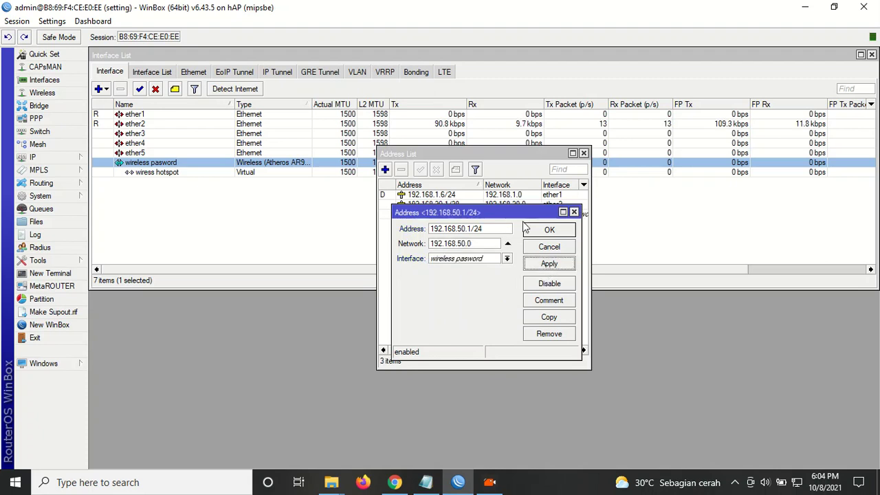
click(546, 233)
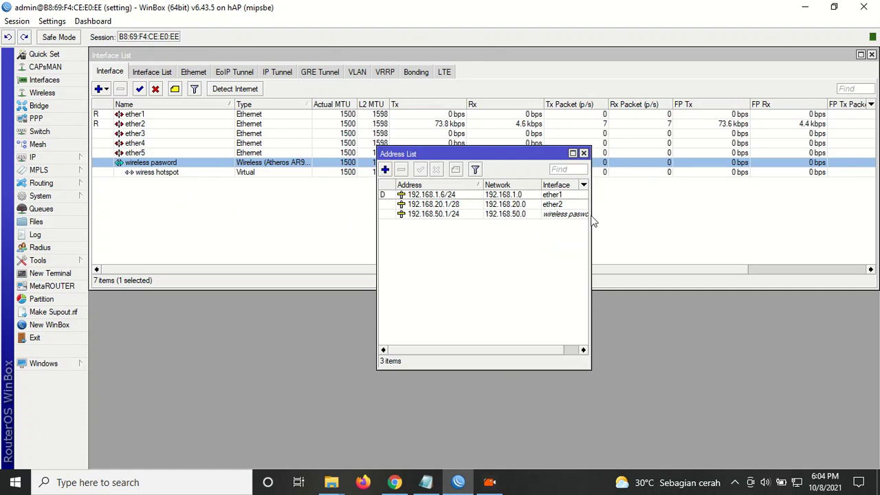
drag(591, 221, 621, 221)
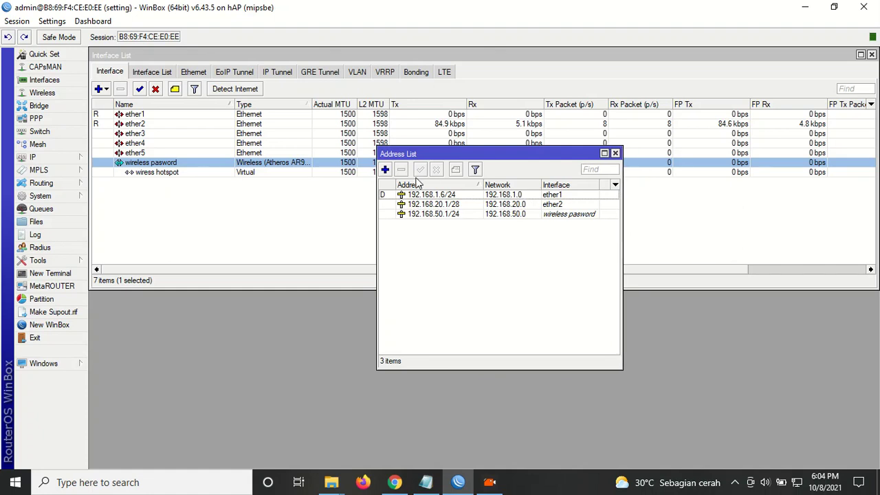
Enter a new address, correcting the mistyped value to 192.168.60.1/24.
click(385, 169)
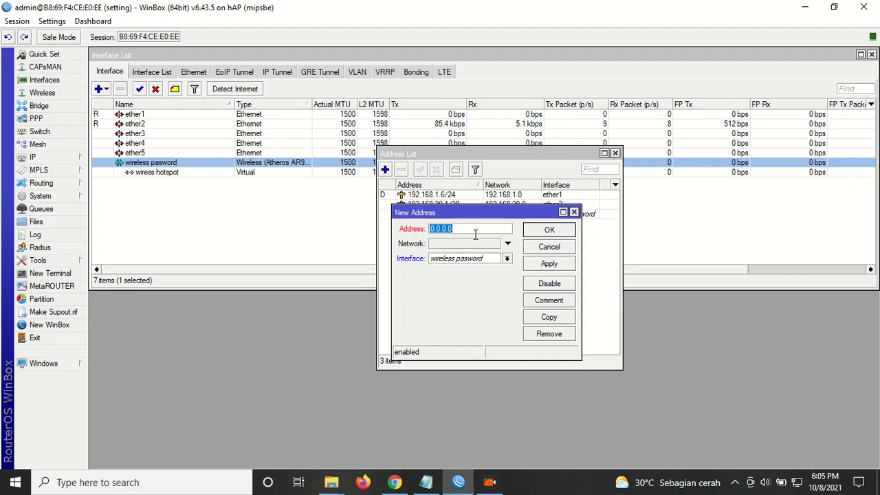
text(17)
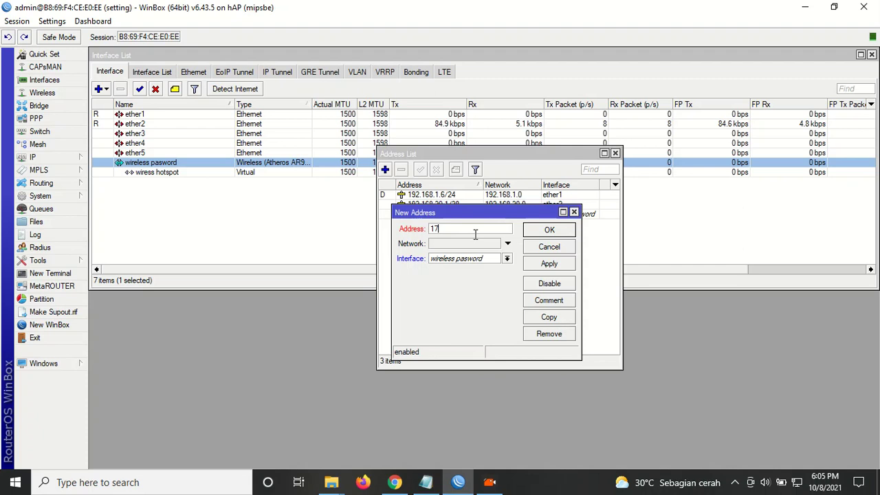
text(80.25.5)
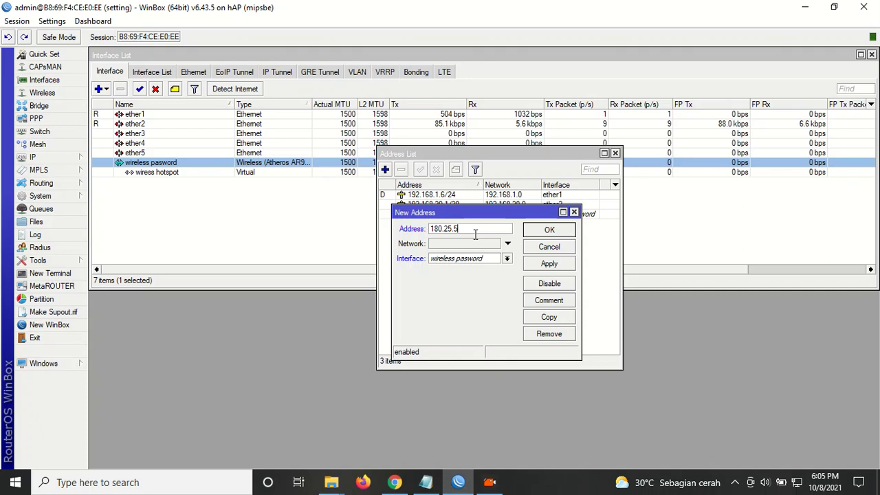
text(.1/24)
click(461, 261)
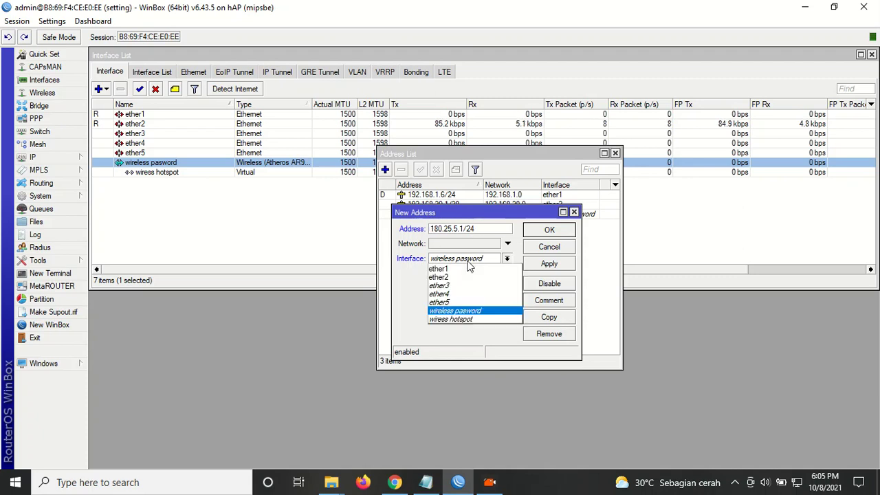
click(483, 236)
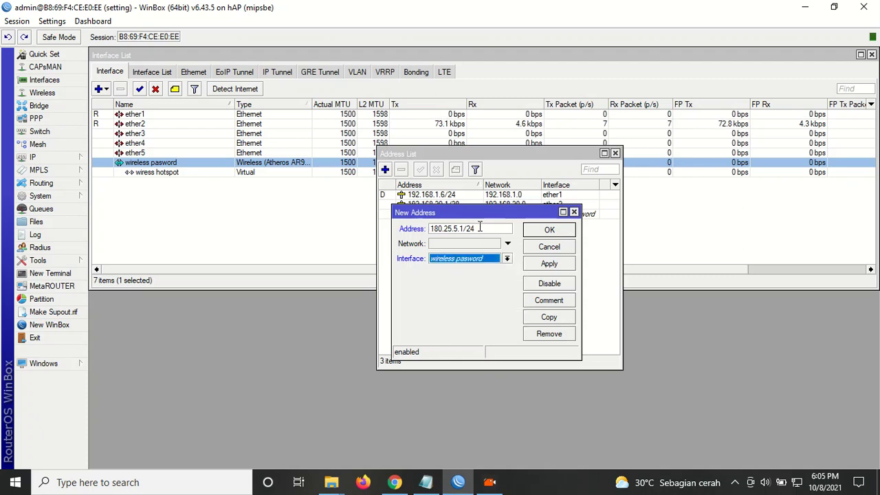
drag(463, 228, 436, 230)
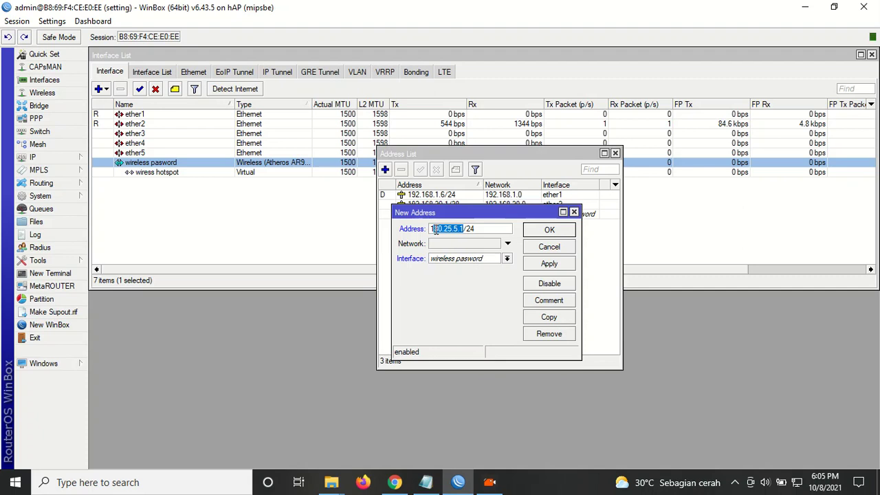
text(92.1)
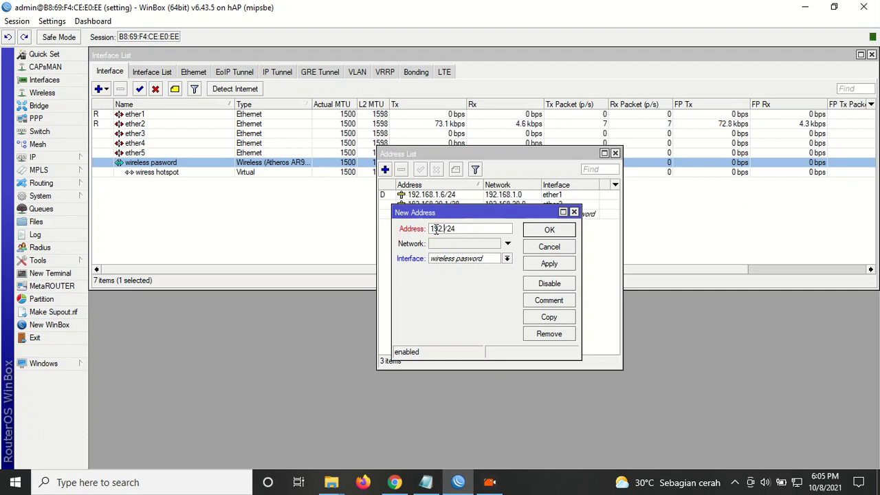
text(68.1)
key(BackSpace)
text(60.1)
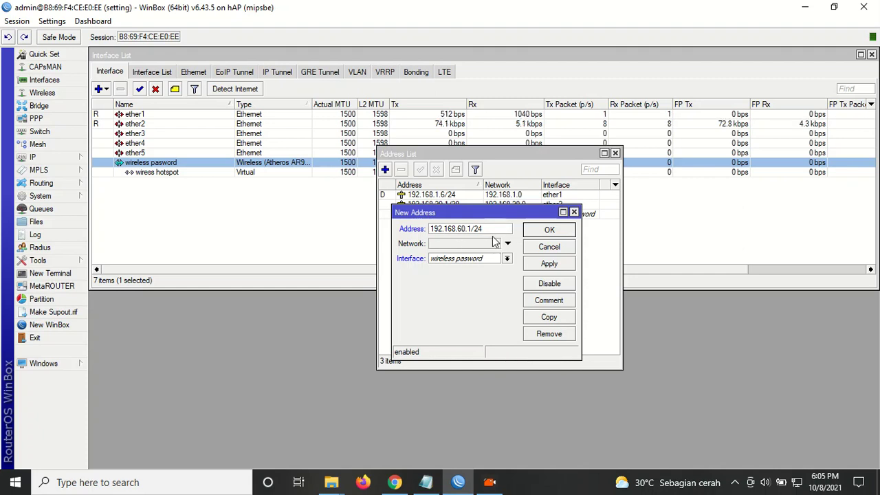
drag(489, 230, 473, 231)
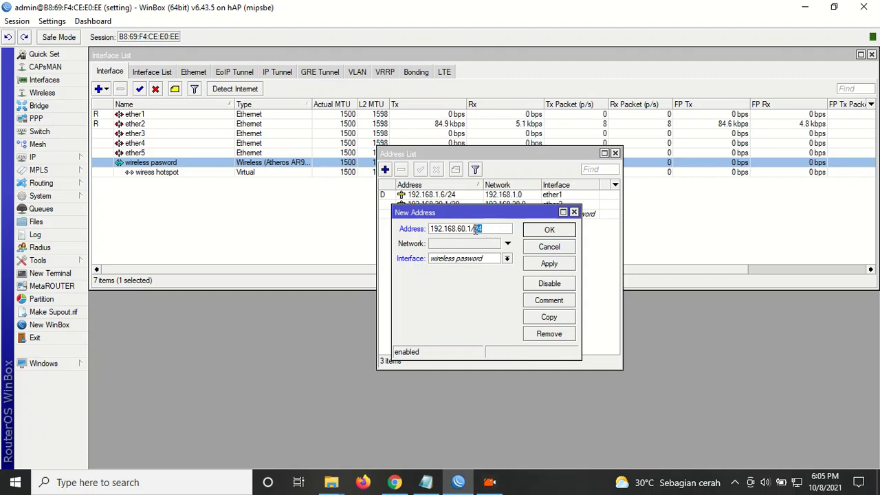
click(491, 231)
click(488, 230)
drag(488, 231, 474, 235)
drag(470, 231, 485, 225)
click(489, 230)
Assign the 192.168.60.1/24 address to the wiress hotspot interface and save it.
click(491, 260)
click(463, 318)
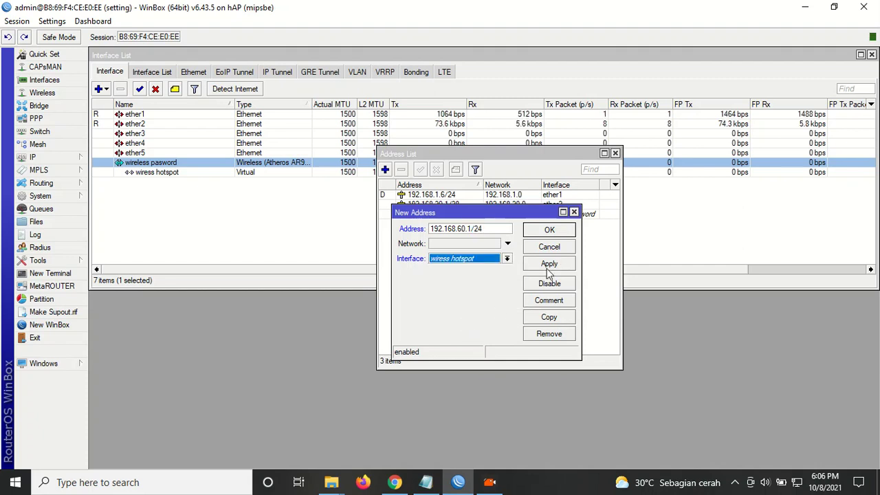
click(549, 264)
click(554, 231)
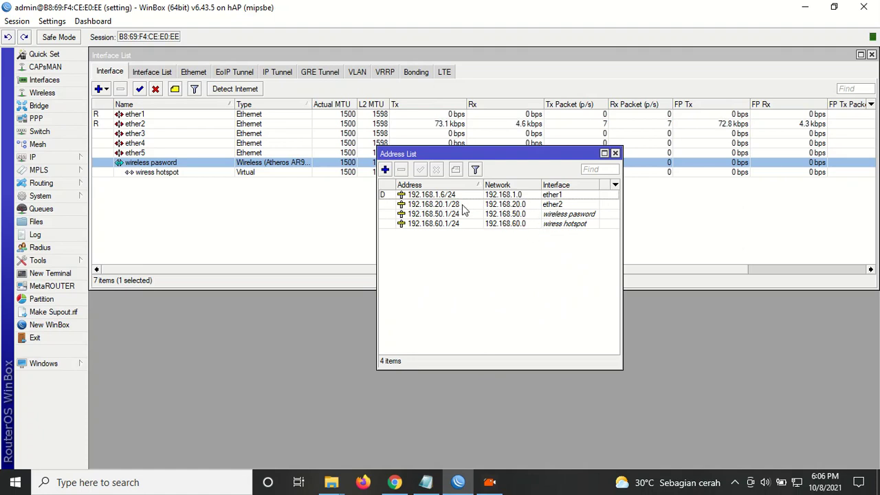
click(431, 214)
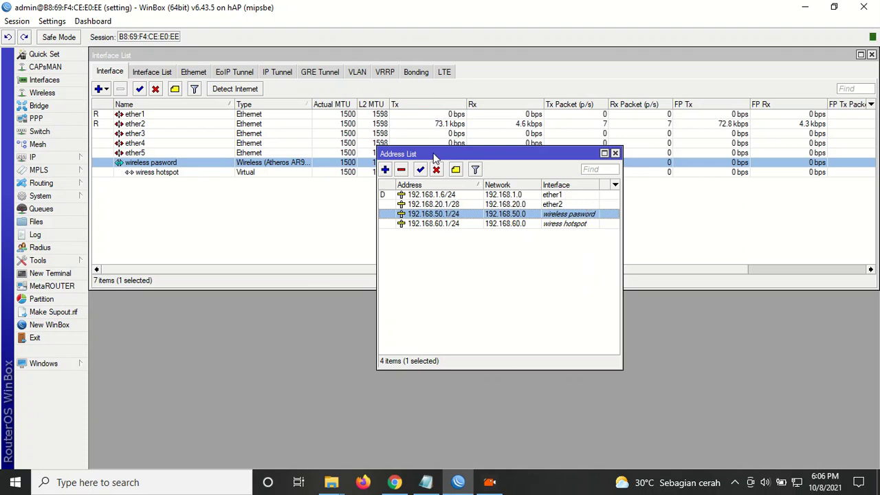
drag(434, 157, 347, 125)
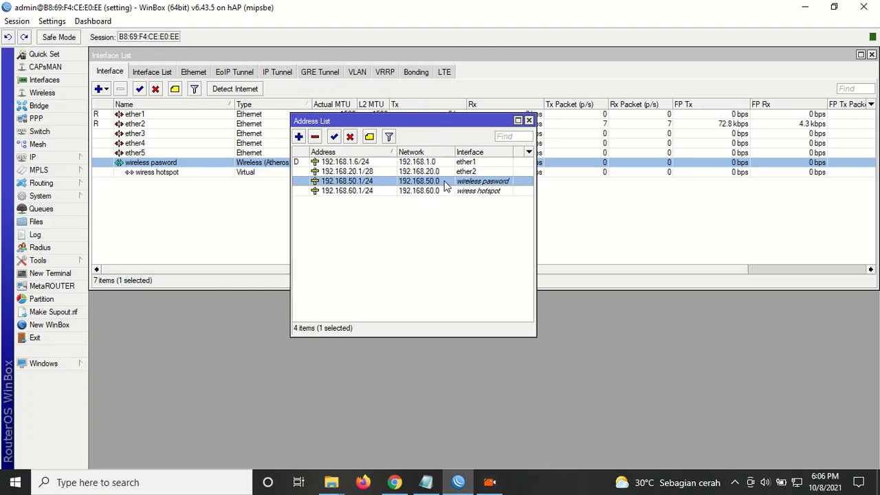
click(34, 157)
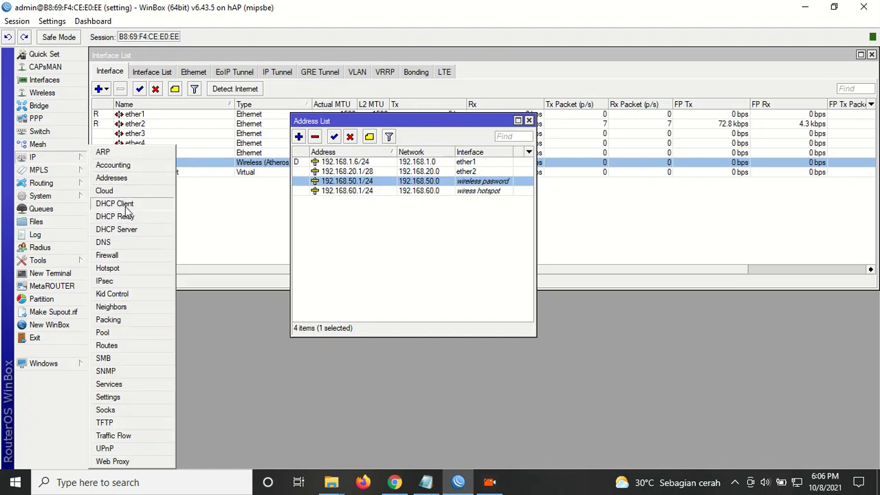
Run DHCP Setup on wireless pasword, accepting the proposed address space, gateway, range, DNS and 00:10:00 lease.
click(124, 231)
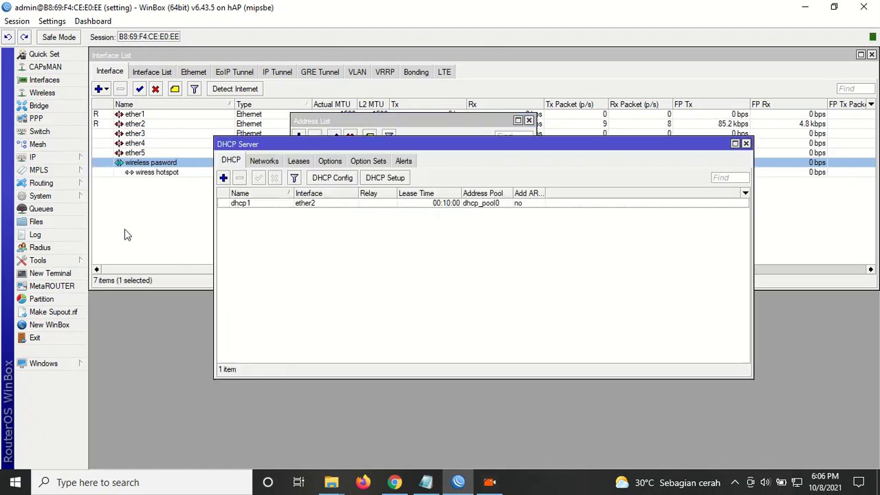
click(377, 180)
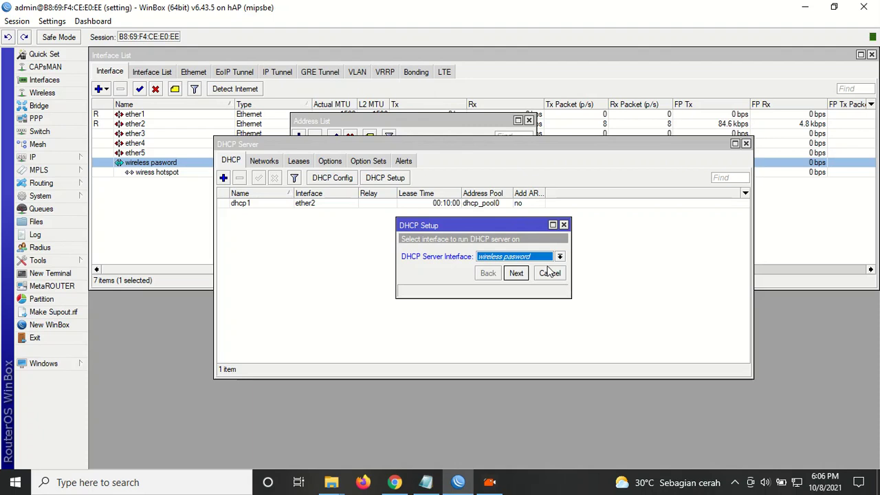
click(546, 259)
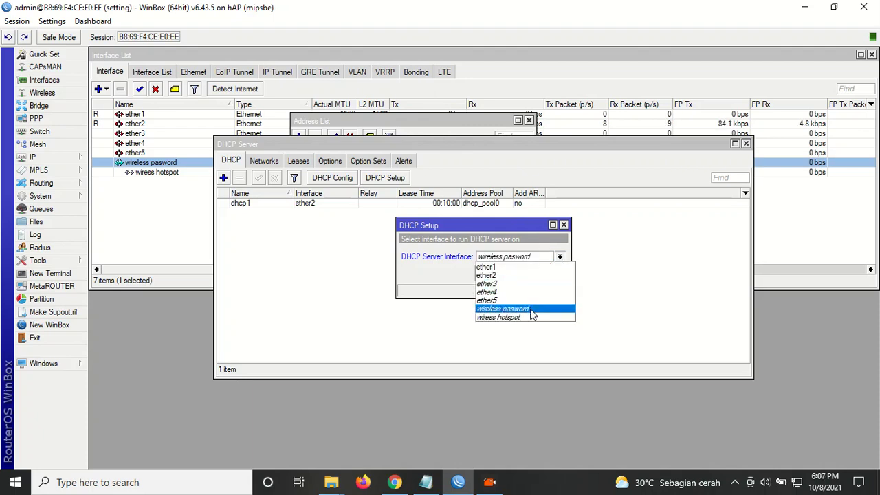
click(533, 310)
click(517, 274)
click(516, 274)
click(516, 273)
click(517, 274)
click(516, 274)
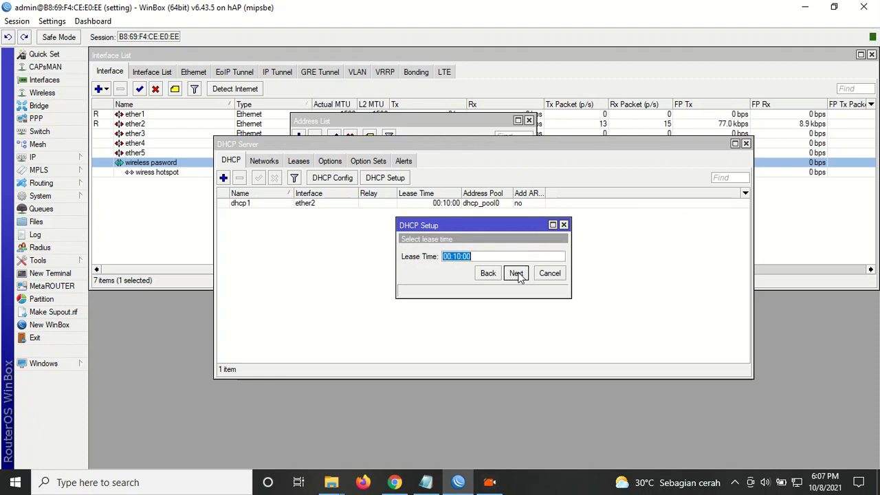
click(517, 274)
click(483, 252)
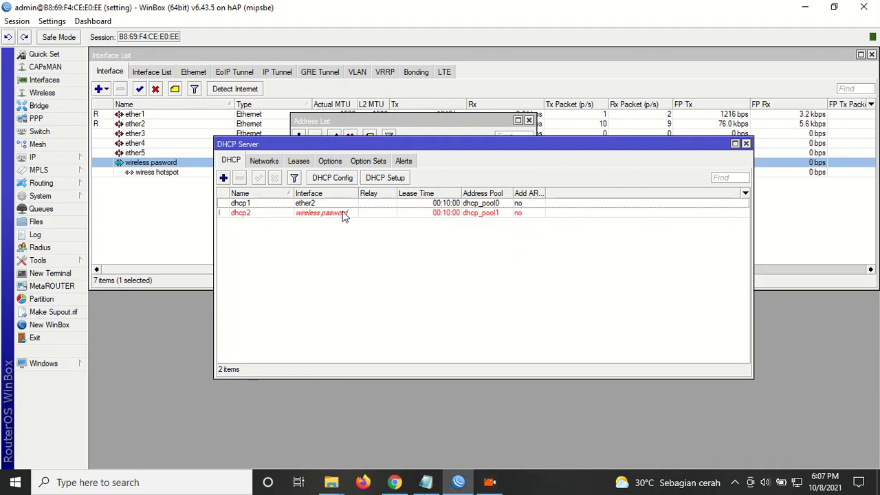
Reverse the DHCP server name sort so dhcp2 sits above dhcp1, then show available Wi-Fi networks.
click(258, 214)
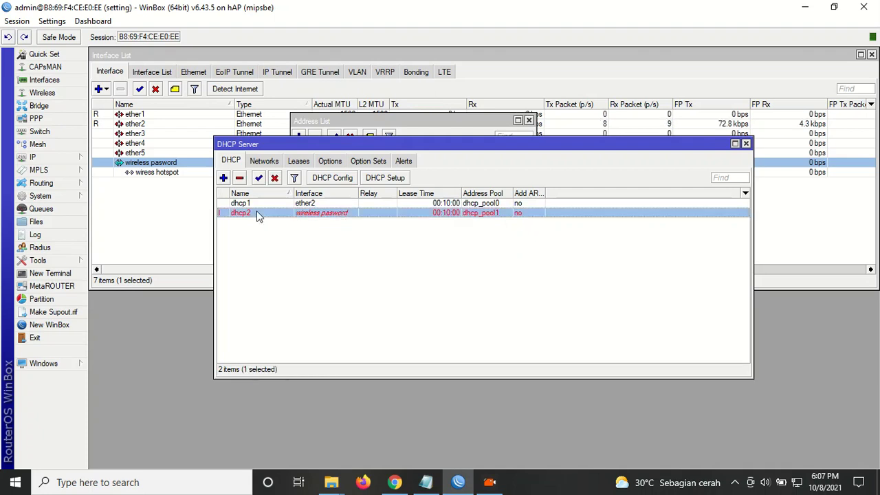
click(262, 203)
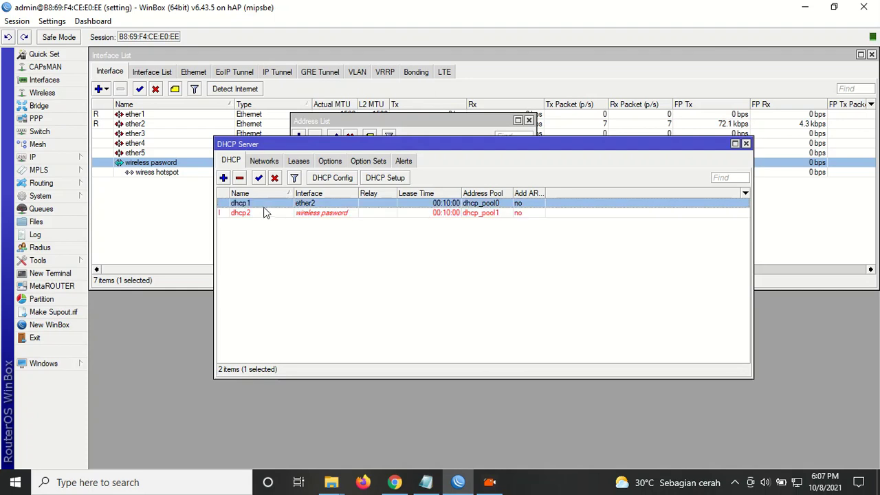
click(265, 214)
click(273, 196)
click(275, 215)
click(280, 205)
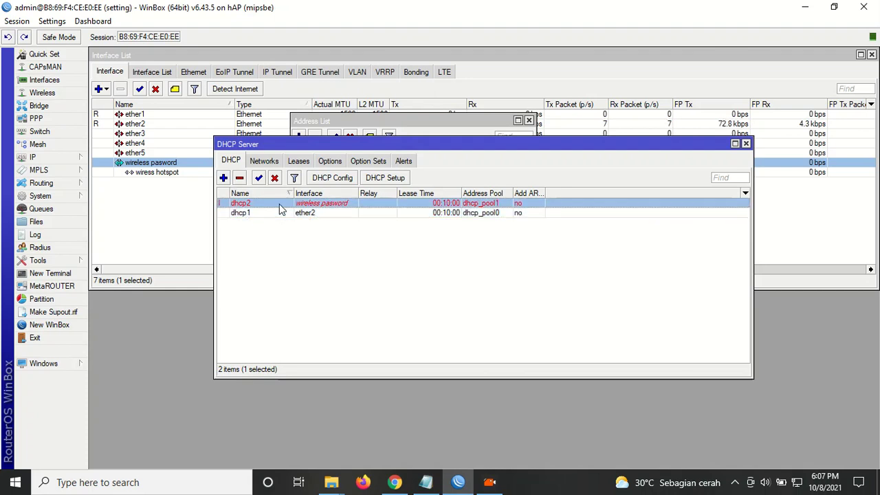
click(281, 214)
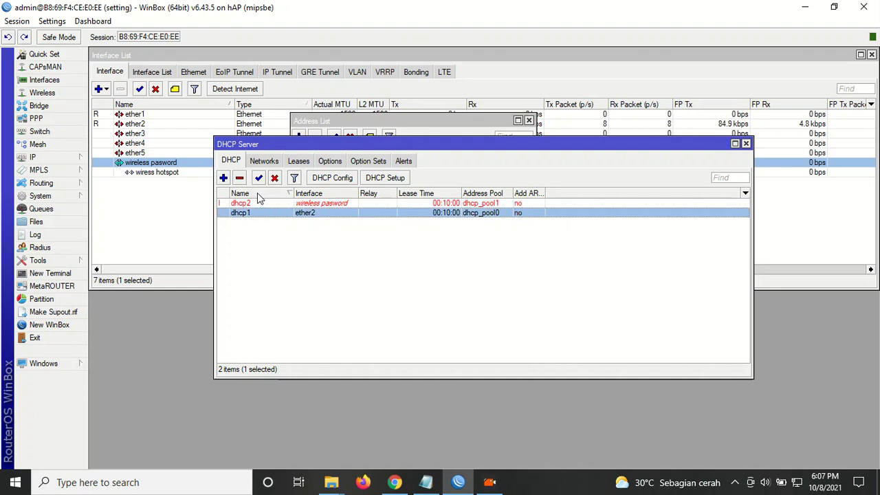
click(267, 204)
click(272, 214)
click(274, 204)
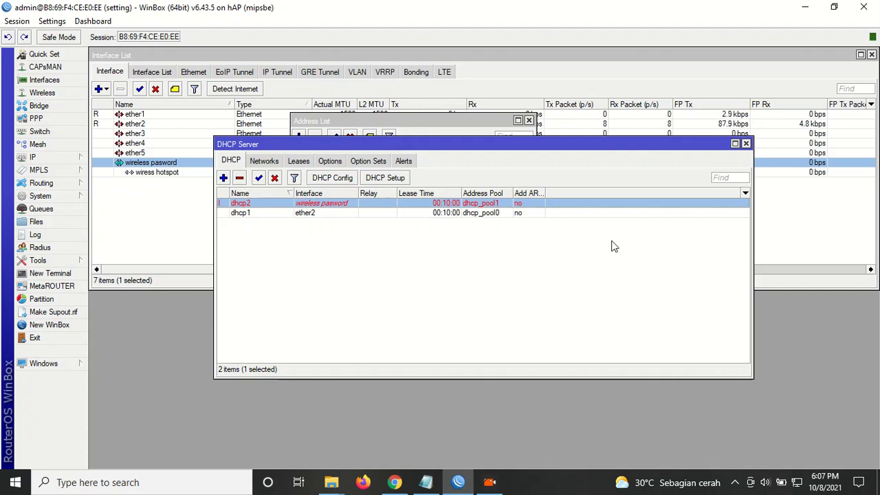
click(799, 484)
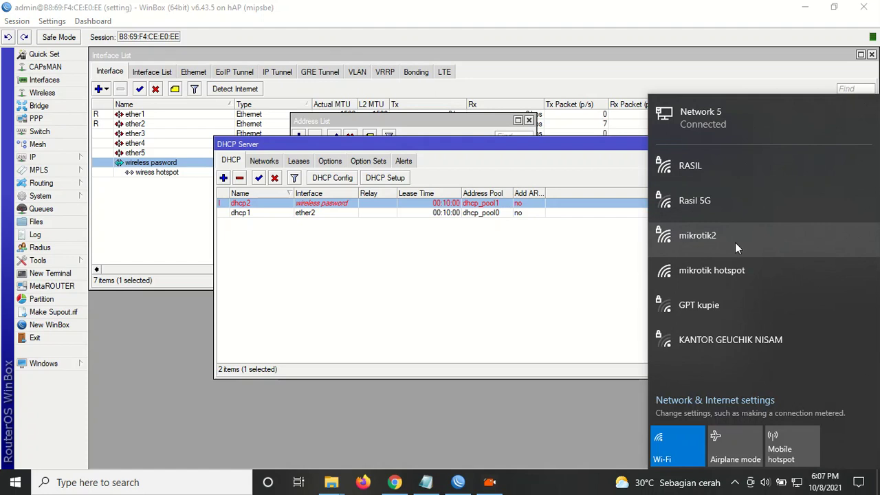
Connect the PC to the mikrotik2 Wi-Fi network by entering its security key.
click(697, 233)
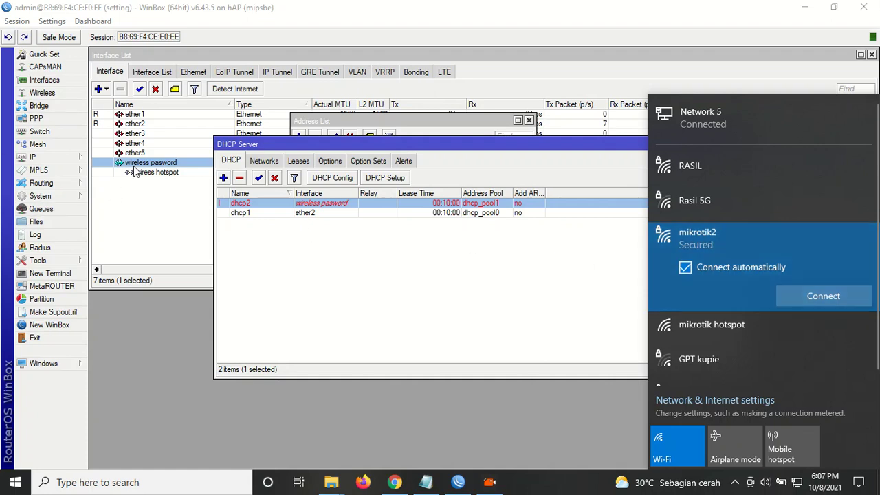
click(814, 299)
text(123456)
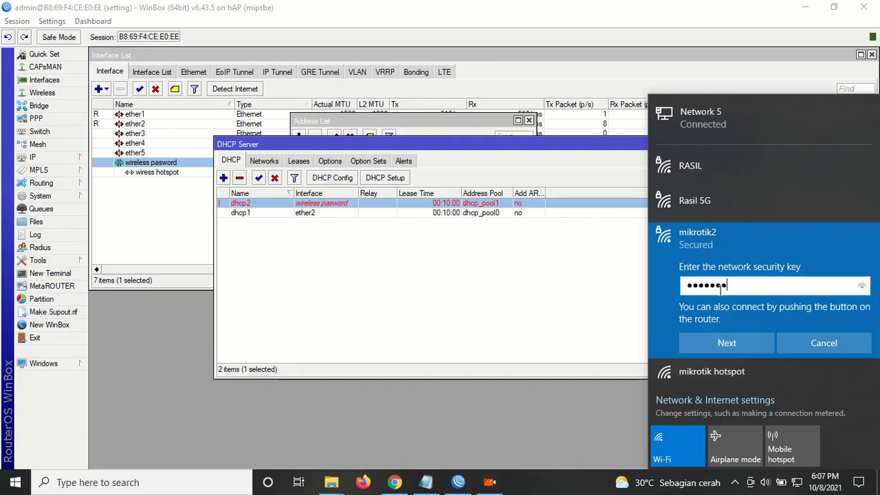
click(729, 341)
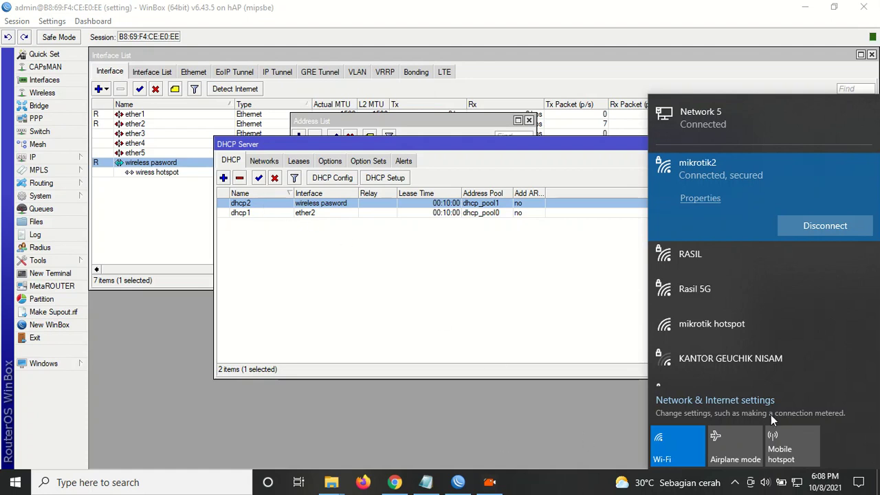
right_click(797, 482)
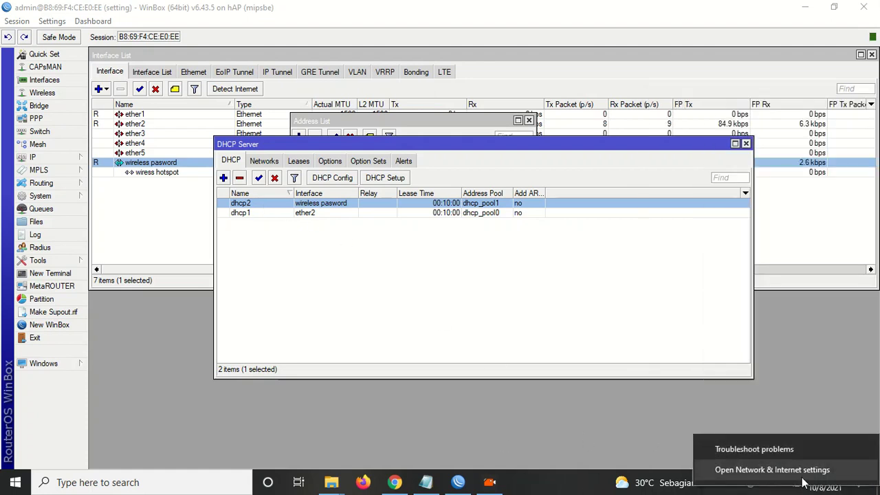
Disable the Ethernet 2 adapter via Change adapter options, then switch back to WinBox.
key(Escape)
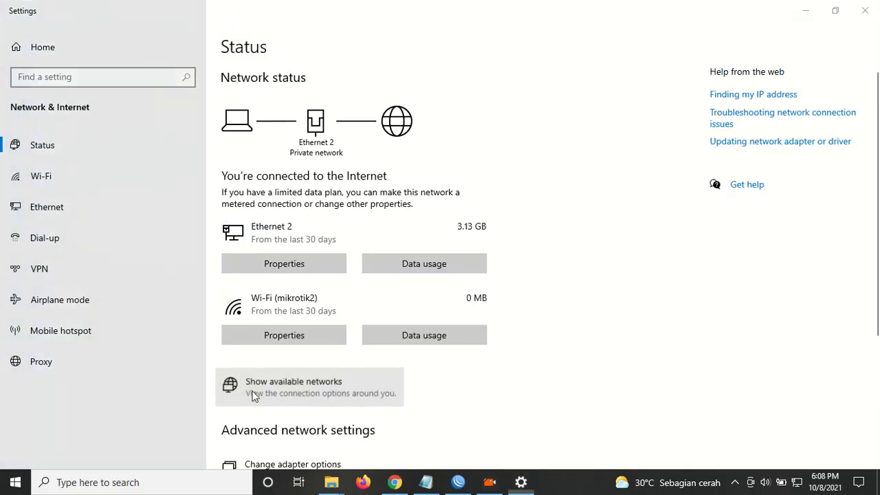
click(252, 390)
scroll(276, 413, down, 2)
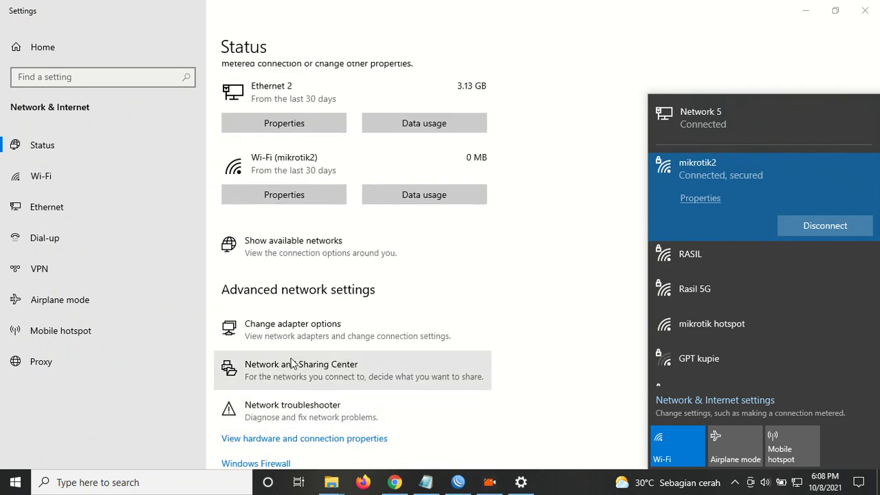
click(309, 325)
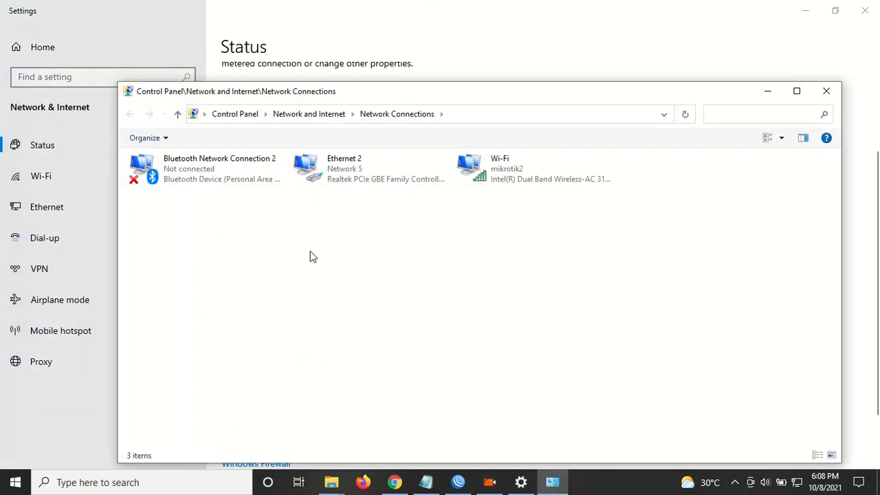
click(337, 176)
right_click(337, 172)
click(368, 180)
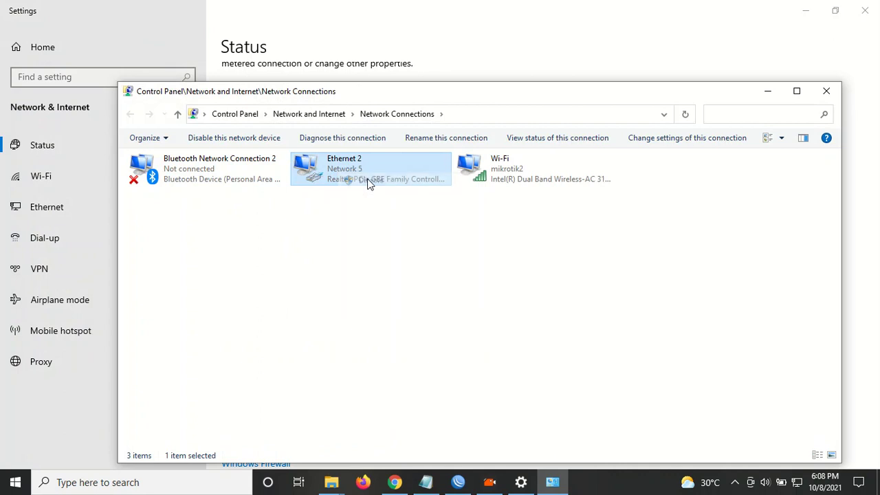
click(458, 482)
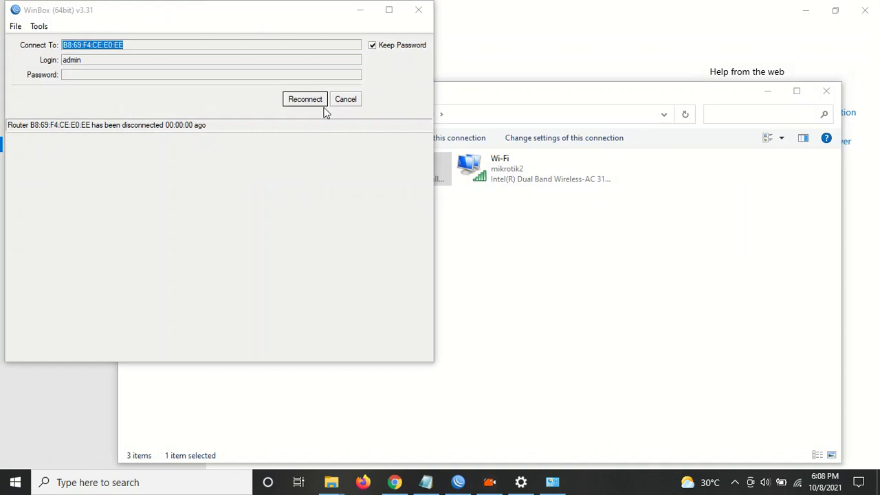
Reconnect WinBox to the router and review the dhcp1 and dhcp2 servers and DHCP networks.
click(305, 100)
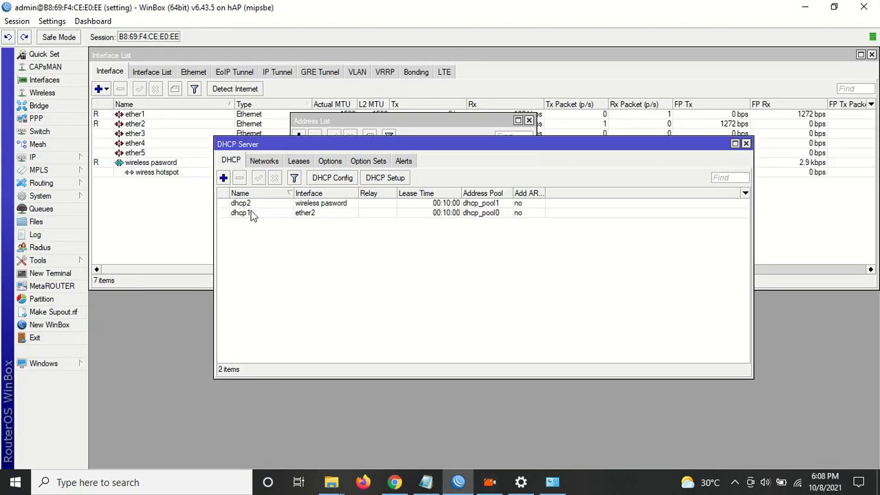
click(251, 212)
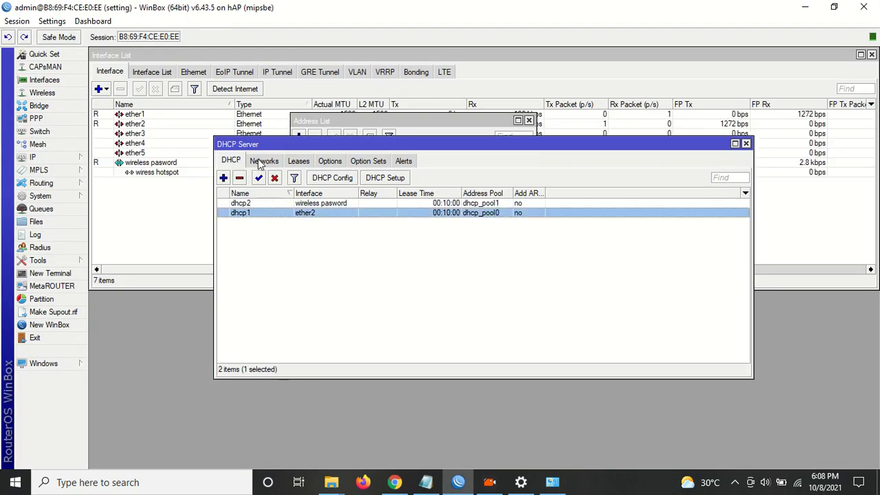
click(264, 163)
click(231, 161)
click(260, 204)
click(262, 215)
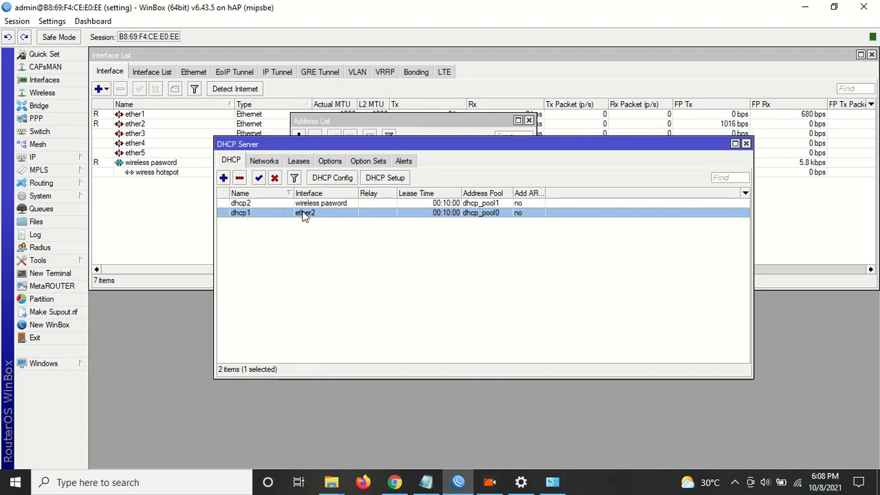
click(329, 205)
click(266, 214)
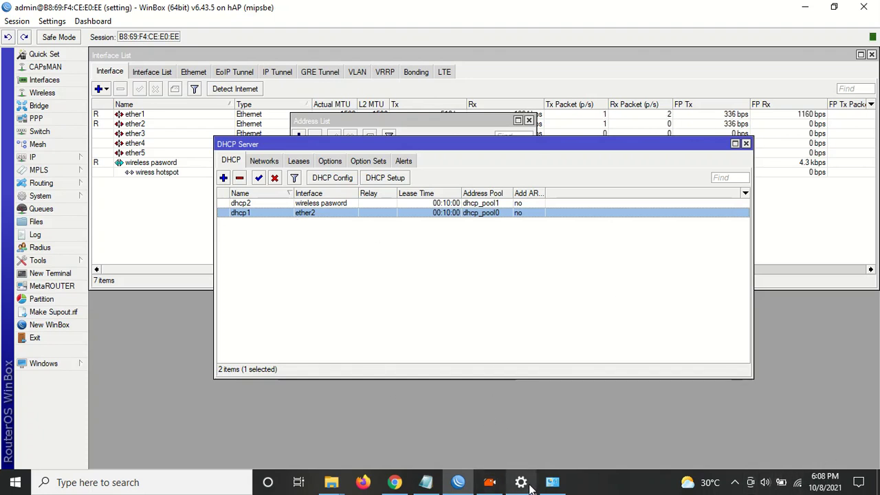
Re-enable the Ethernet 2 adapter, then close WinBox's DHCP Server window.
mouse_move(529, 487)
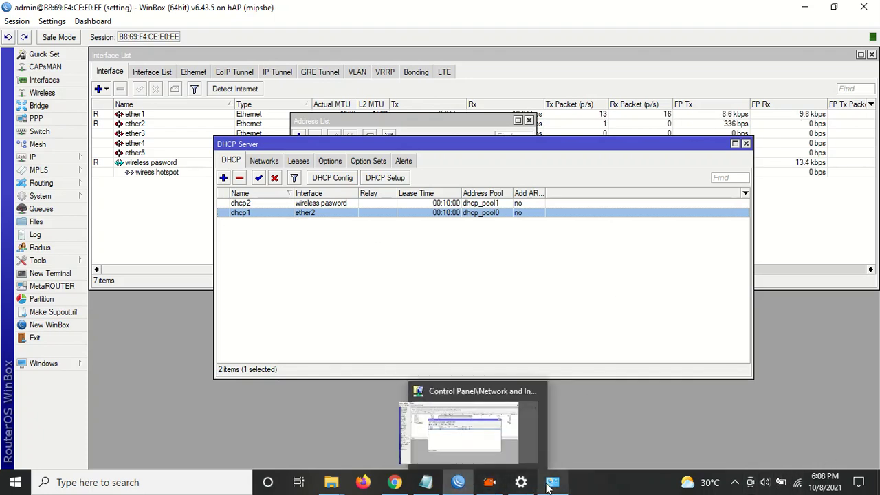
click(487, 402)
right_click(351, 164)
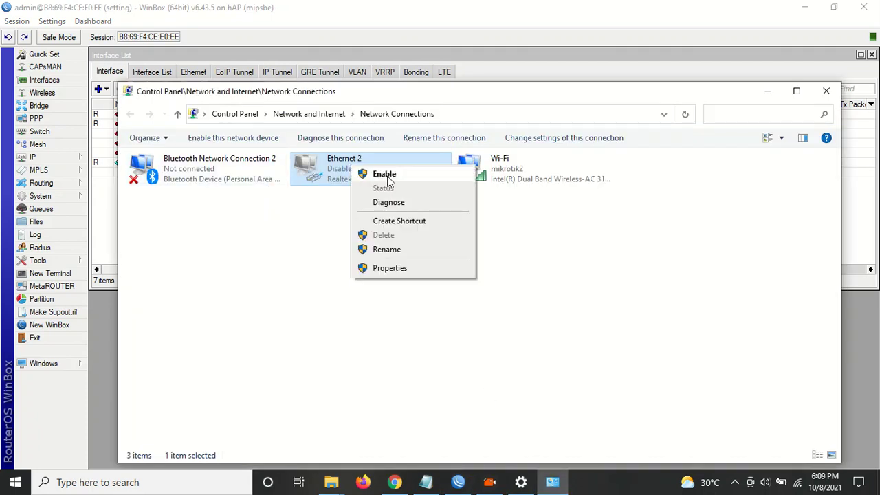
click(385, 176)
click(296, 43)
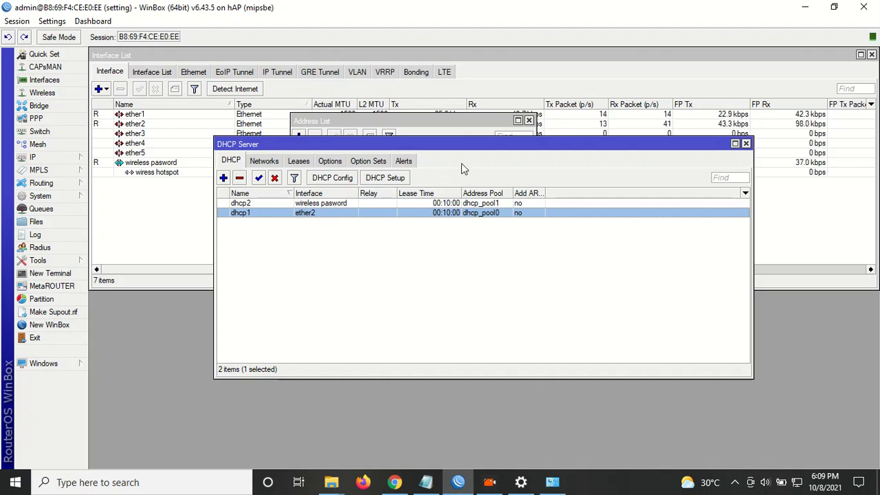
click(746, 143)
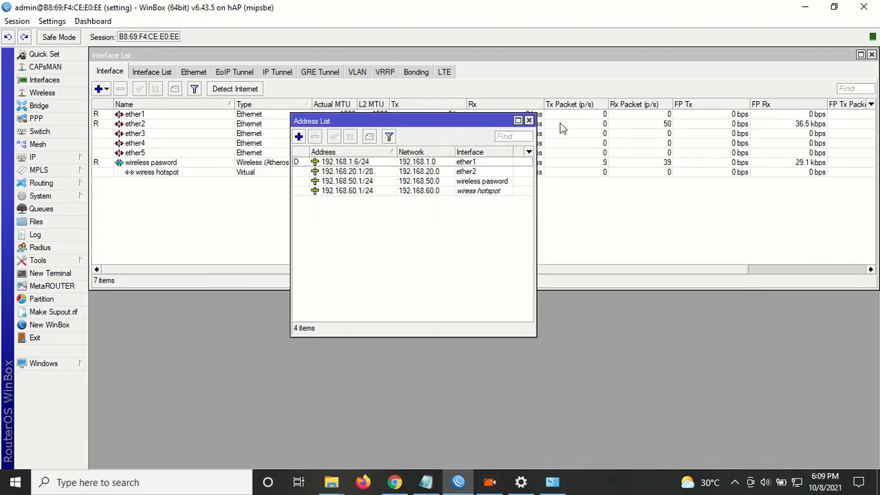
Open the hotspot interface's settings, apply a corrected name, and reconnect to the router.
click(480, 192)
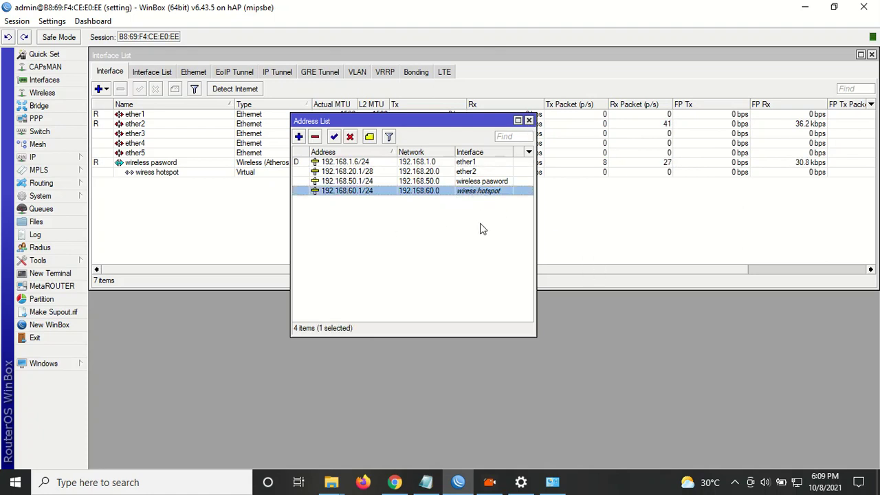
double_click(158, 173)
click(230, 92)
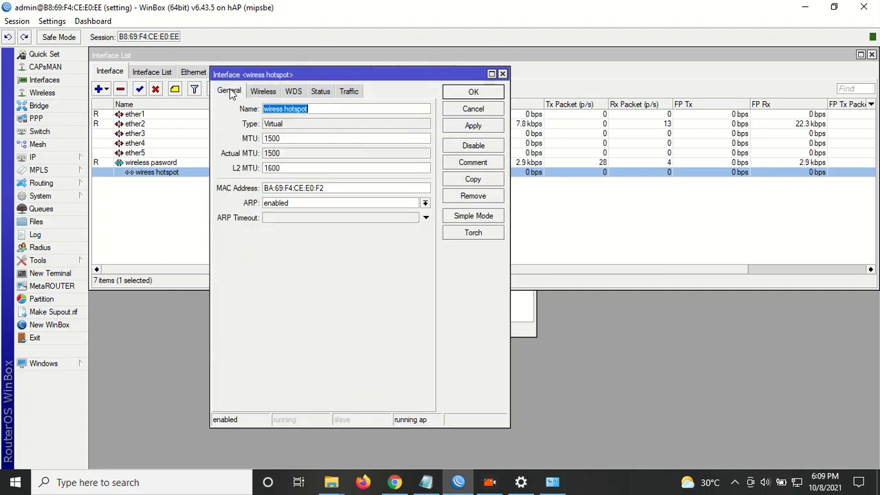
click(278, 108)
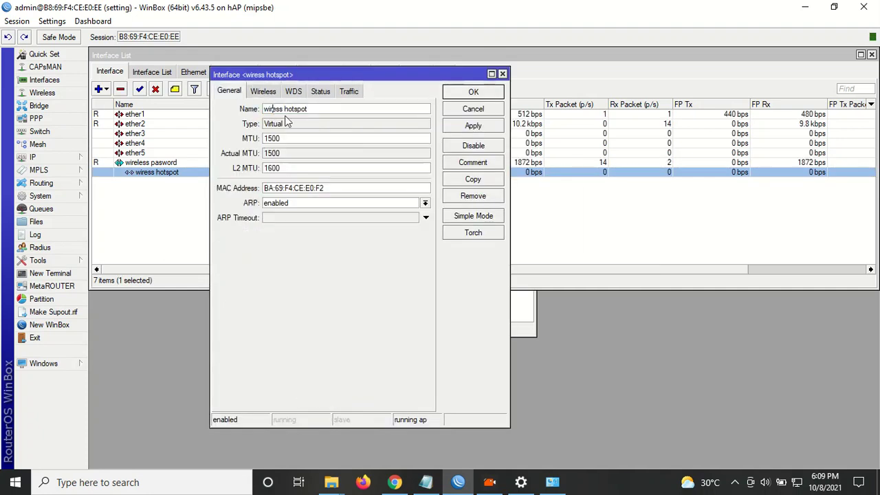
text(l)
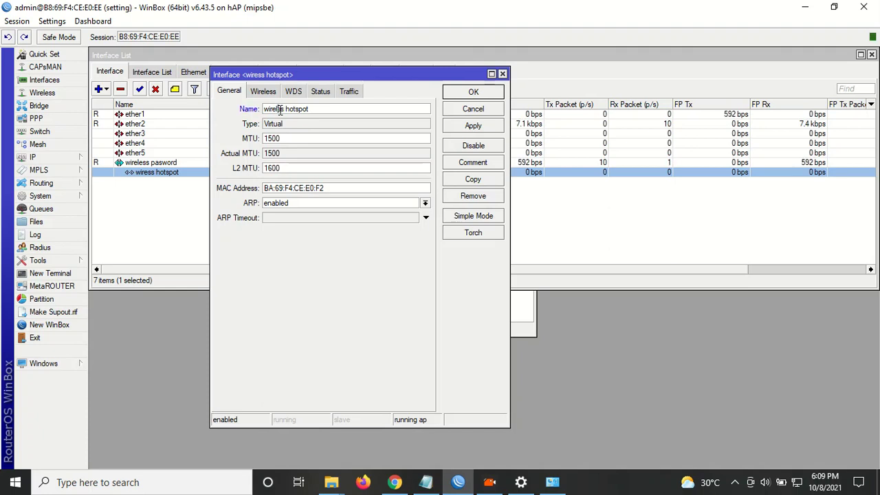
click(460, 131)
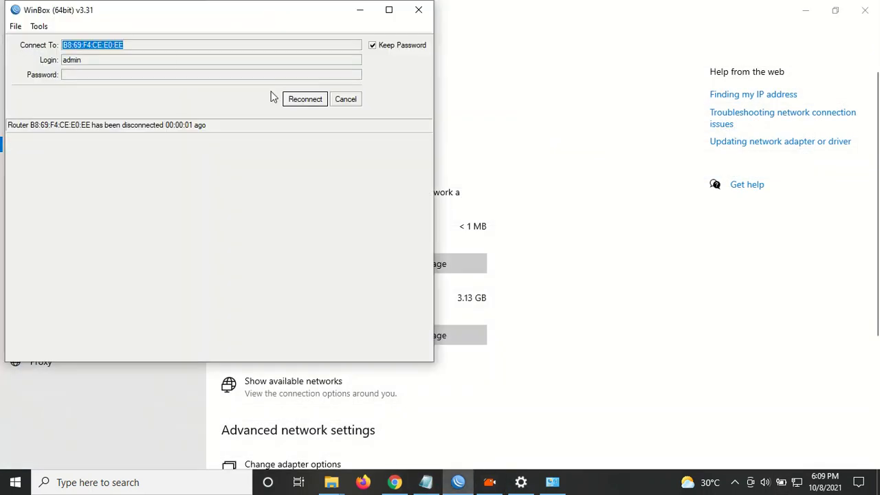
click(308, 100)
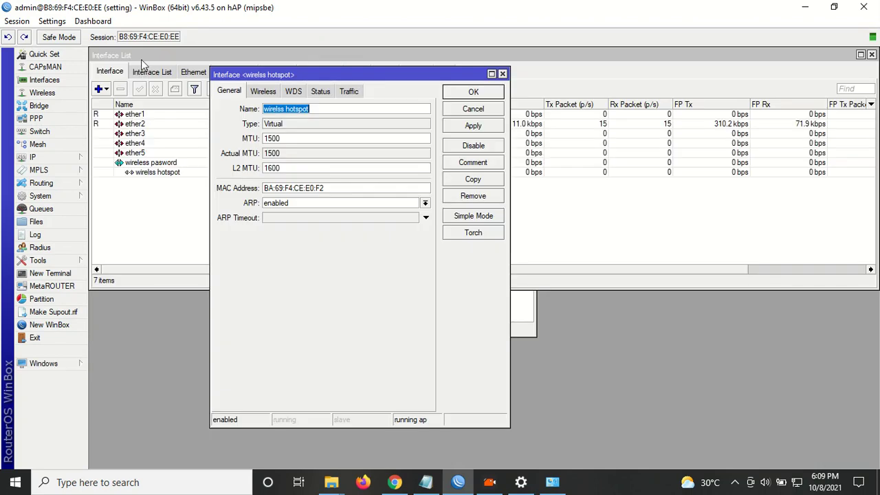
Copy the SSID 'mikrotik hotspot' and apply it as the interface name.
click(267, 93)
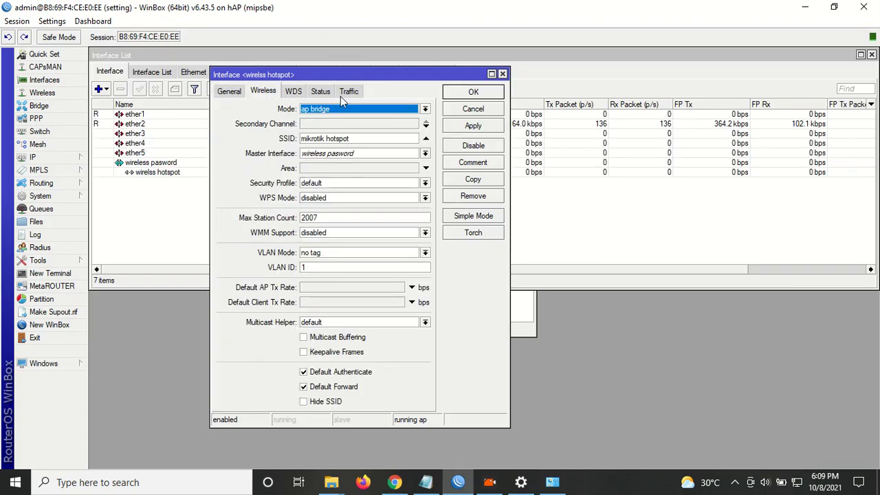
click(343, 155)
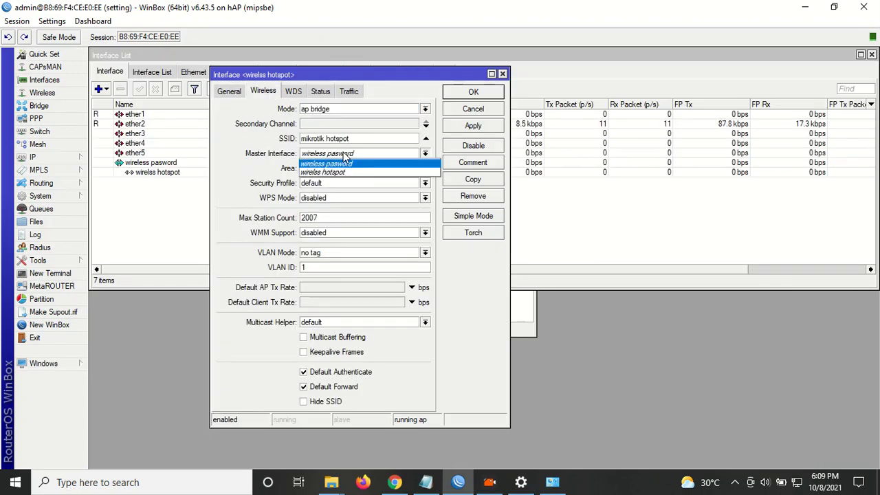
click(357, 140)
click(357, 139)
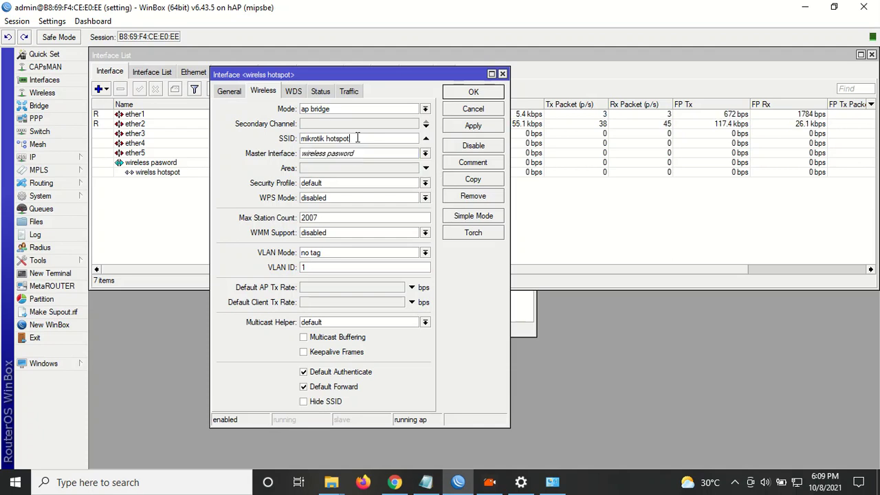
drag(380, 140, 283, 142)
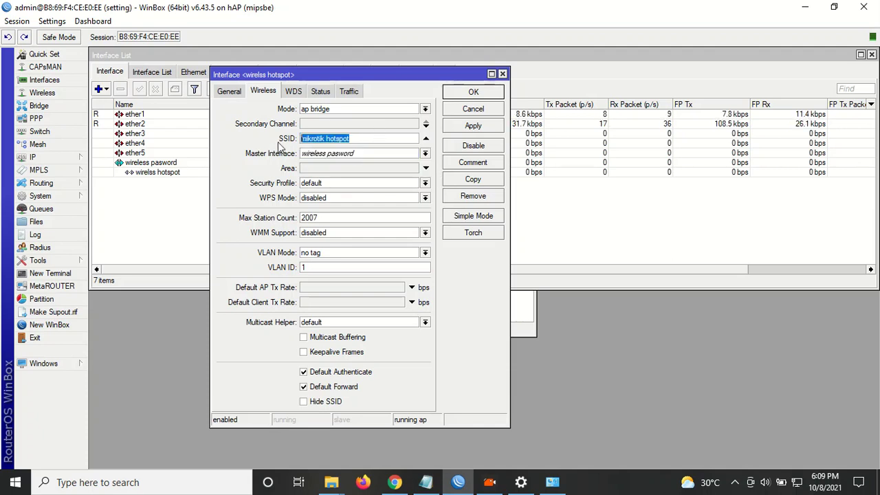
right_click(335, 141)
click(345, 158)
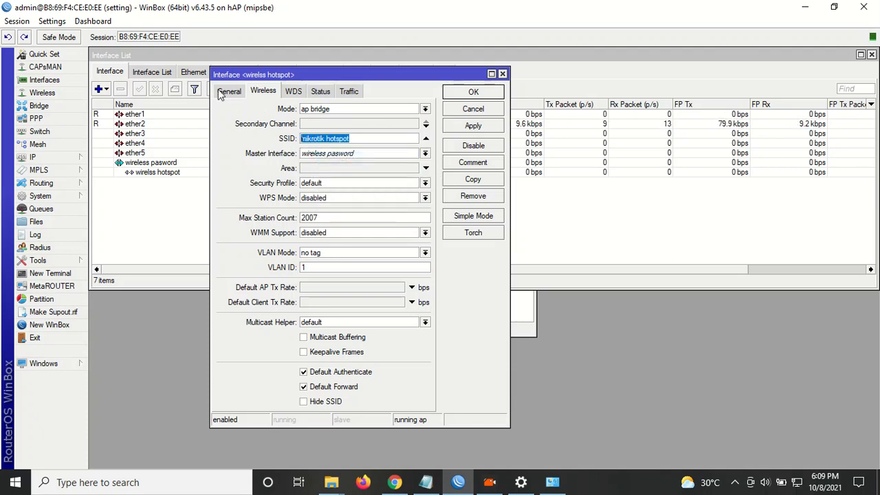
click(222, 91)
right_click(288, 106)
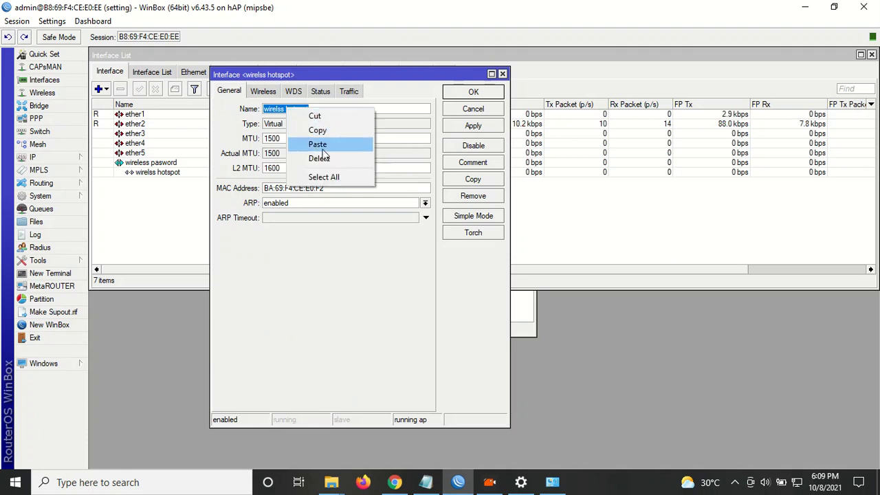
click(316, 144)
click(473, 126)
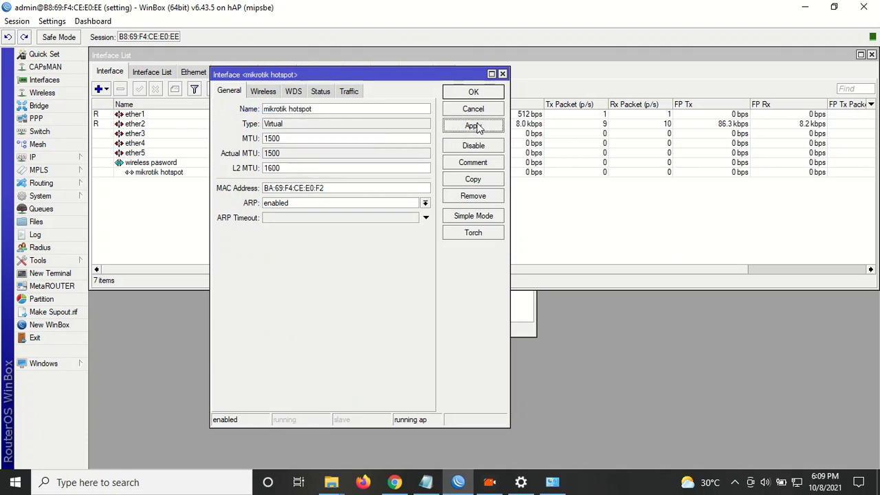
click(473, 92)
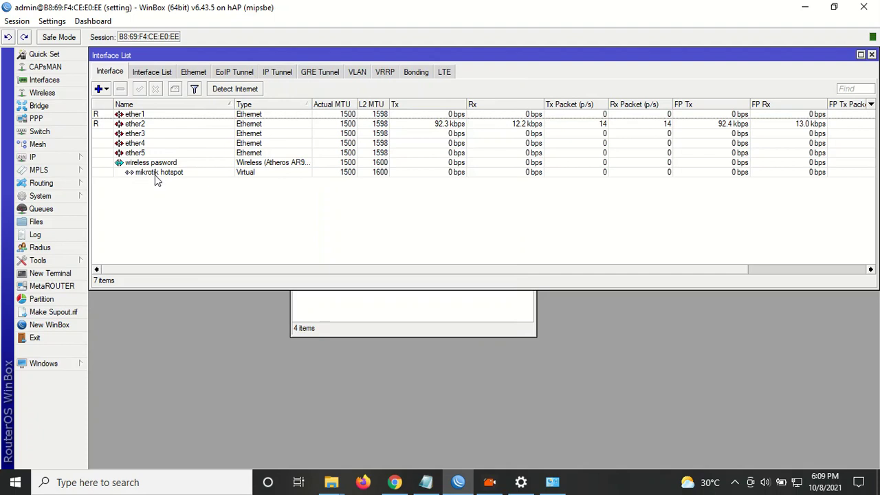
Check the available Wi-Fi networks in Windows, then dismiss the list.
click(153, 174)
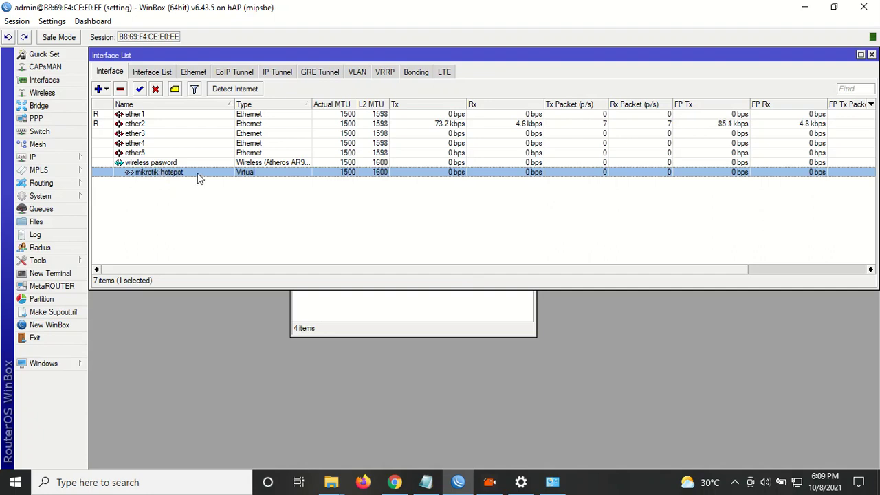
click(797, 482)
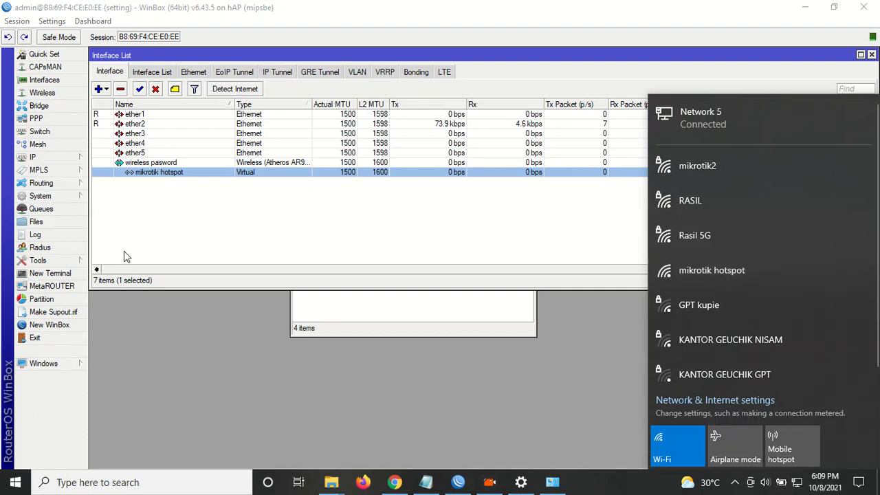
click(238, 227)
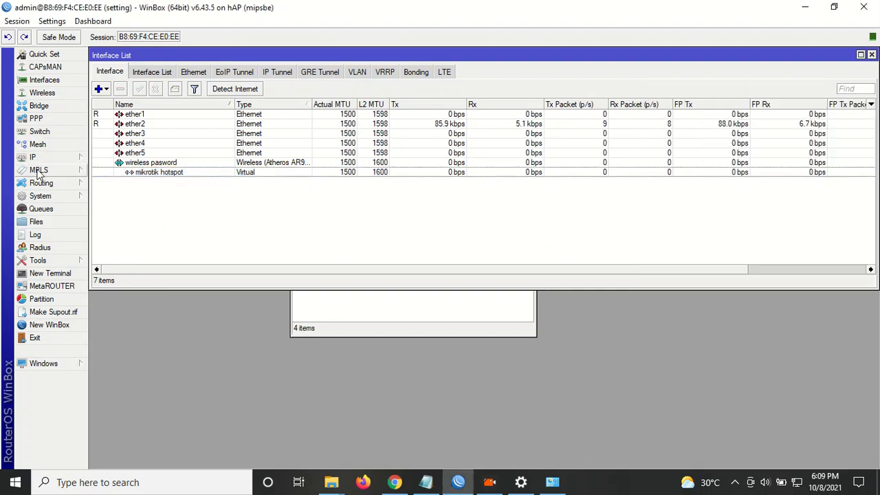
Review the 192.168.60.1/24 entry in IP Addresses, then bring up IP > Hotspot.
click(42, 158)
click(123, 178)
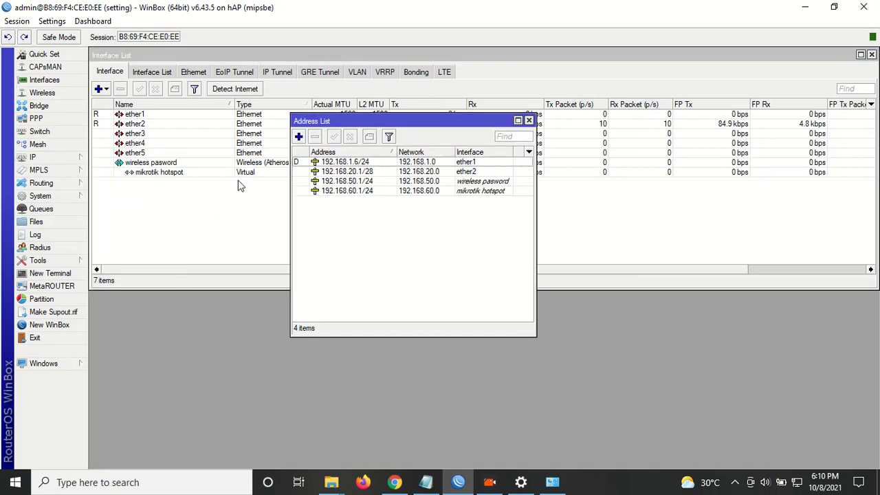
click(445, 193)
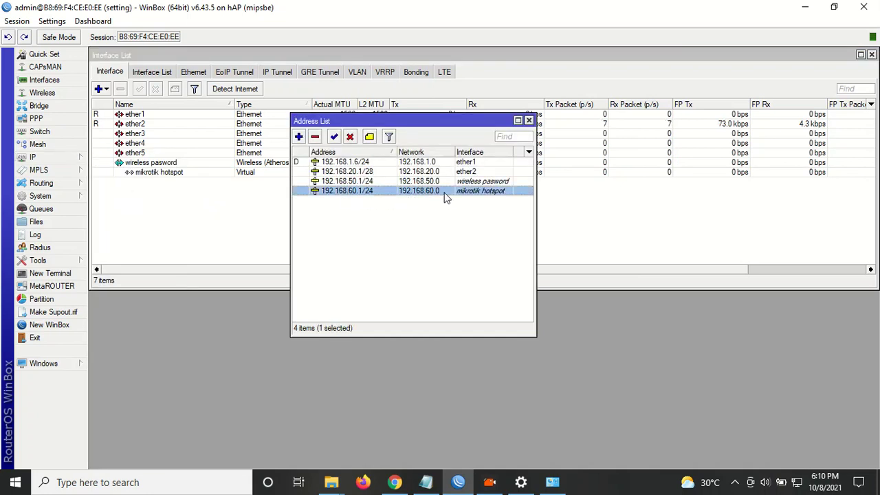
click(74, 159)
click(115, 269)
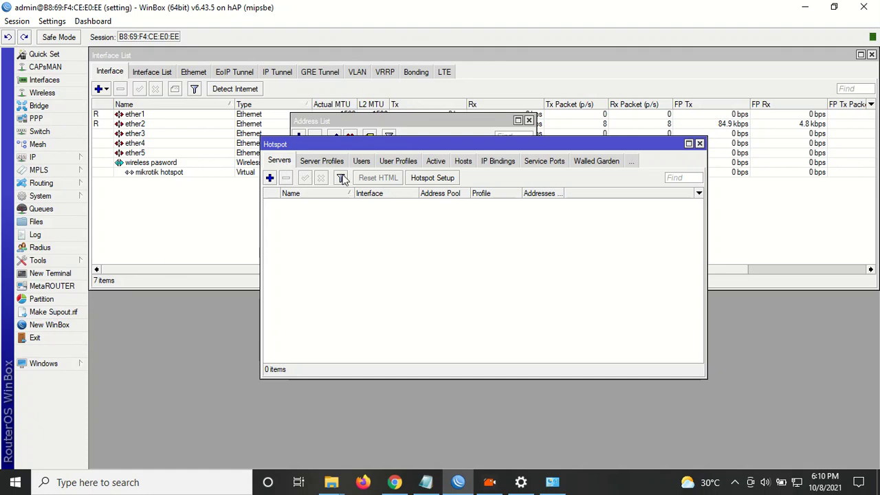
Run Hotspot Setup on mikrotik hotspot, accepting default address, pool, certificate, SMTP and DNS 8.8.8.8.
click(442, 177)
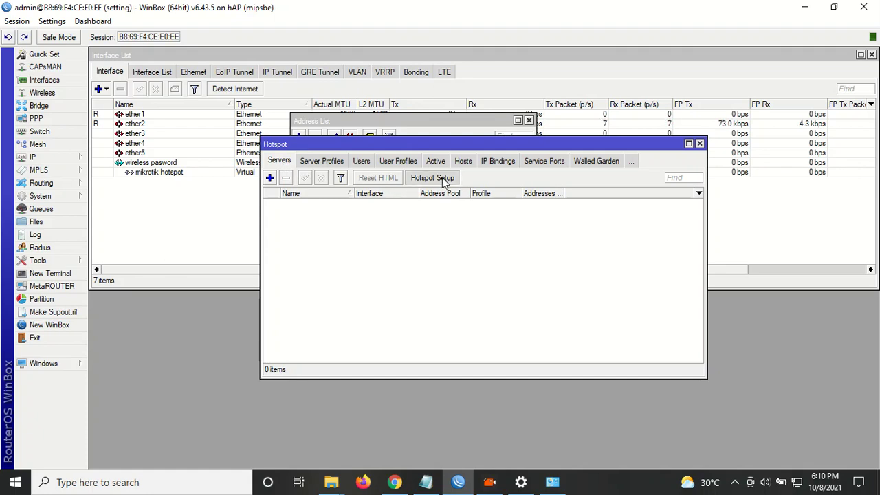
click(510, 248)
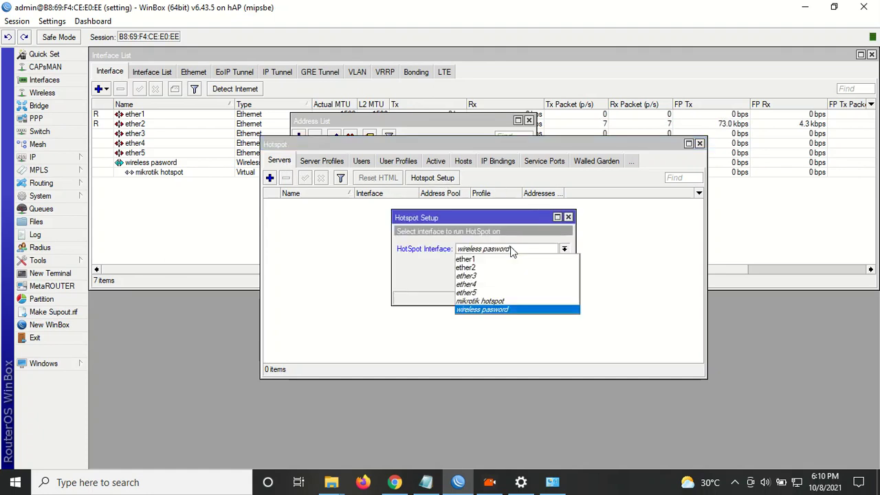
click(496, 302)
click(520, 280)
click(521, 281)
click(520, 281)
click(520, 280)
click(520, 281)
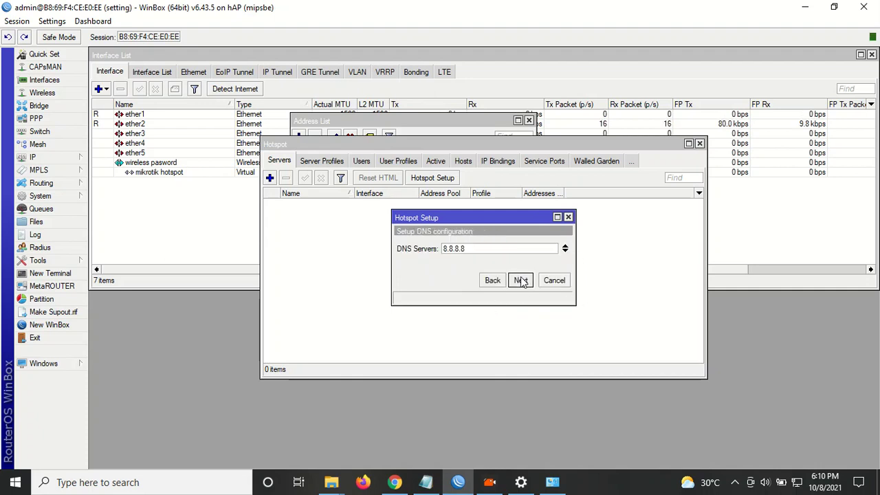
click(521, 281)
click(461, 249)
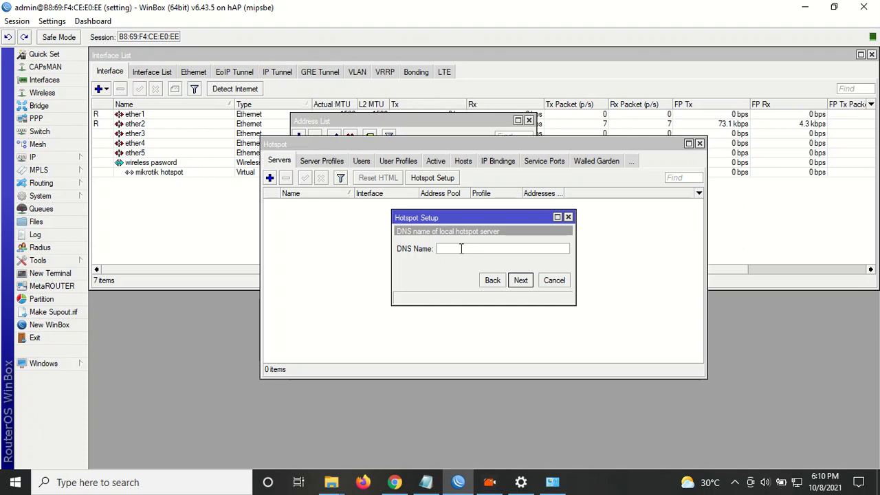
text(w.mikrotik2.com)
drag(460, 249, 490, 251)
key(BackSpace)
click(521, 280)
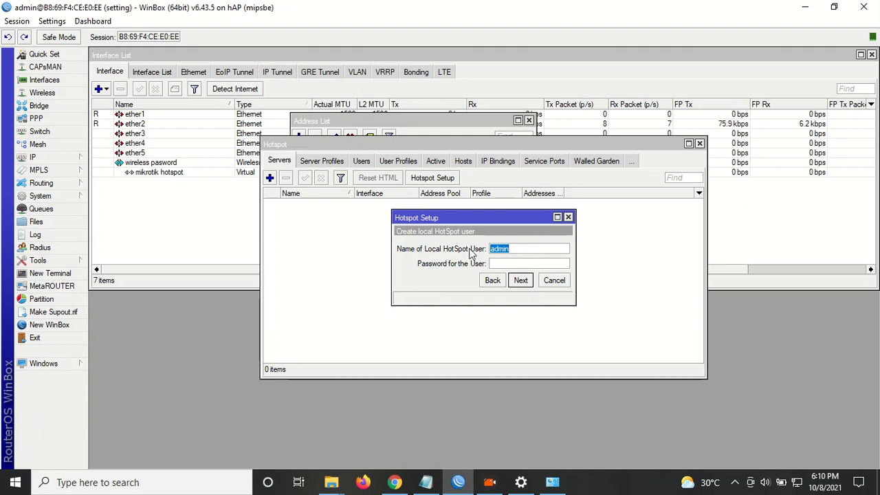
mouse_move(484, 215)
mouse_down()
mouse_move(544, 217)
mouse_move(488, 217)
mouse_up()
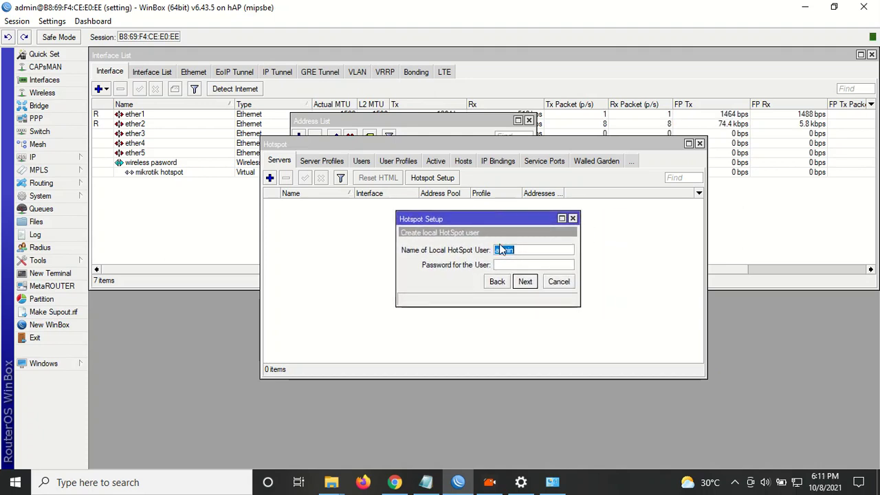
drag(472, 223, 506, 226)
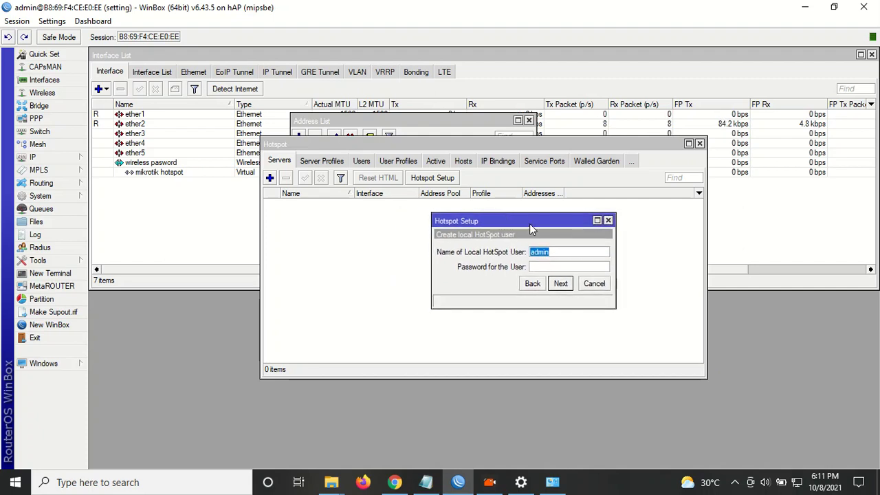
click(556, 252)
click(560, 285)
click(565, 286)
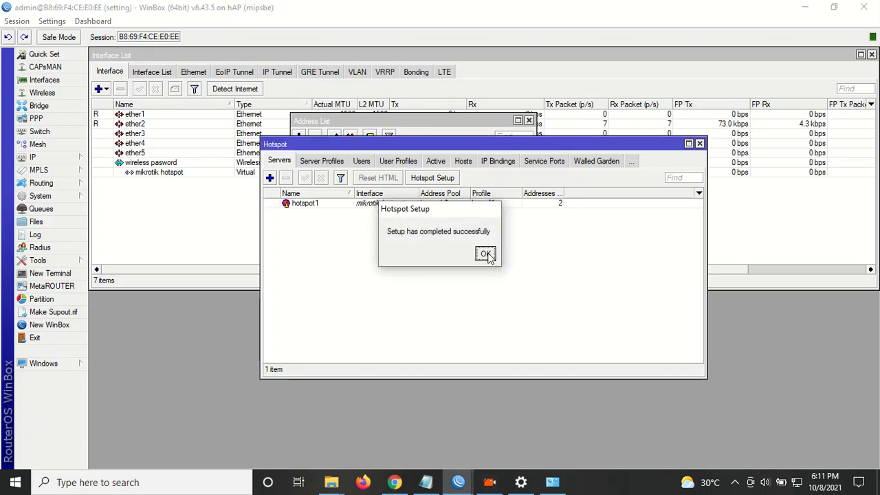
click(483, 254)
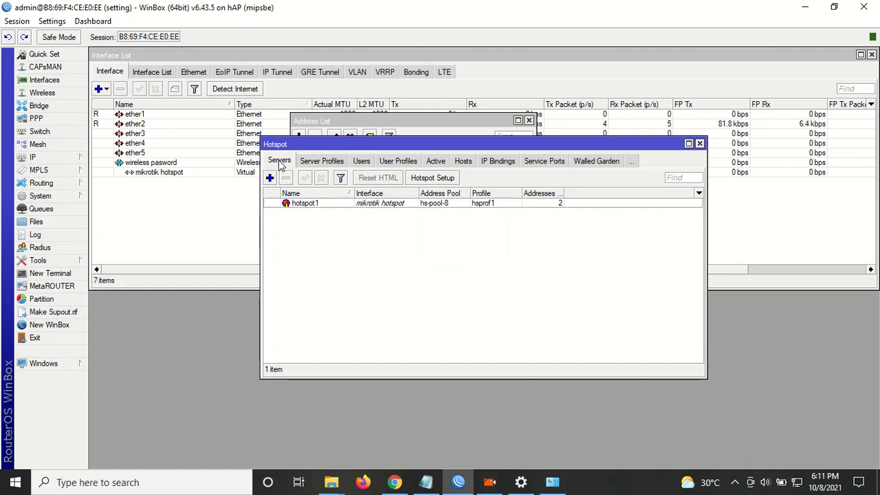
Inspect the default admin hotspot user without changes, then bring up Windows network status.
click(362, 163)
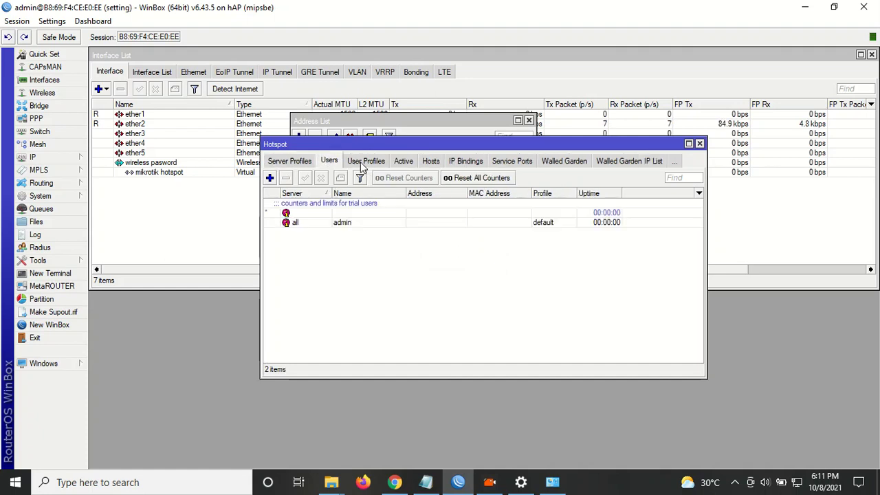
double_click(352, 227)
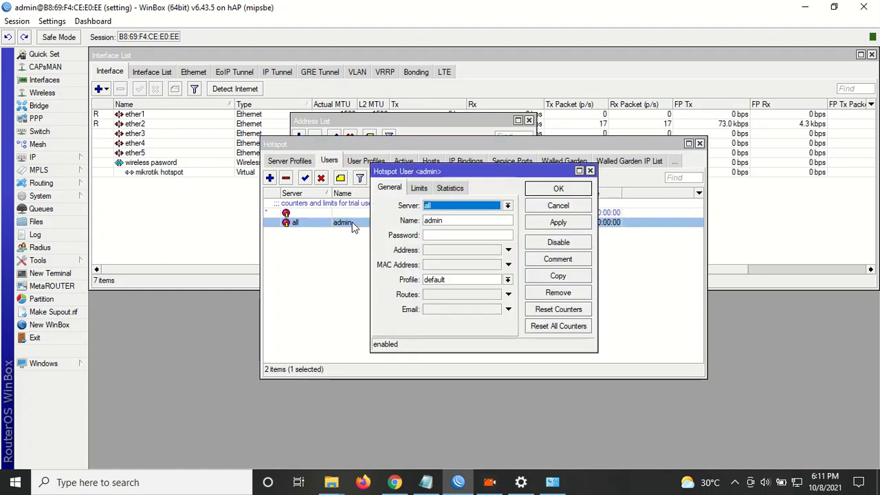
click(459, 221)
click(447, 236)
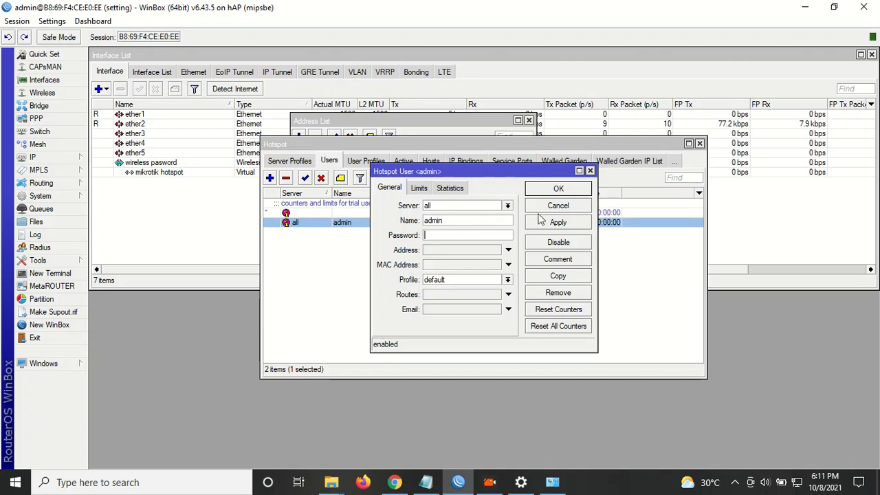
drag(451, 222, 409, 222)
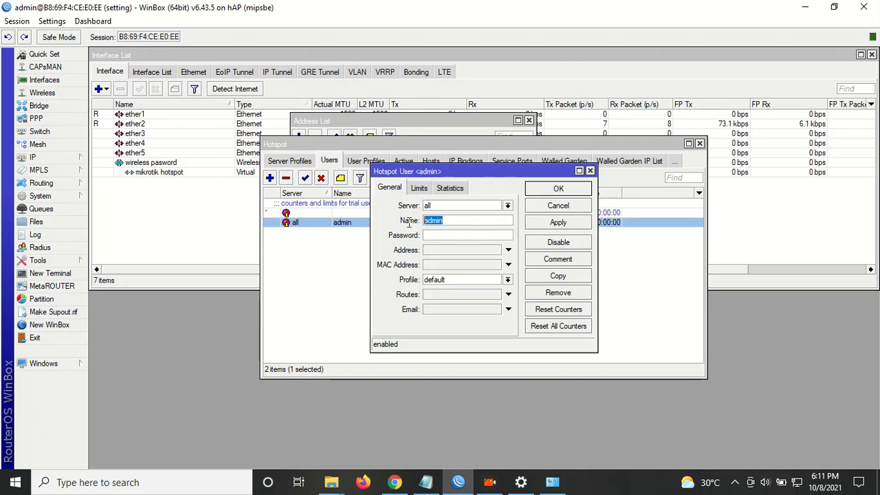
click(556, 208)
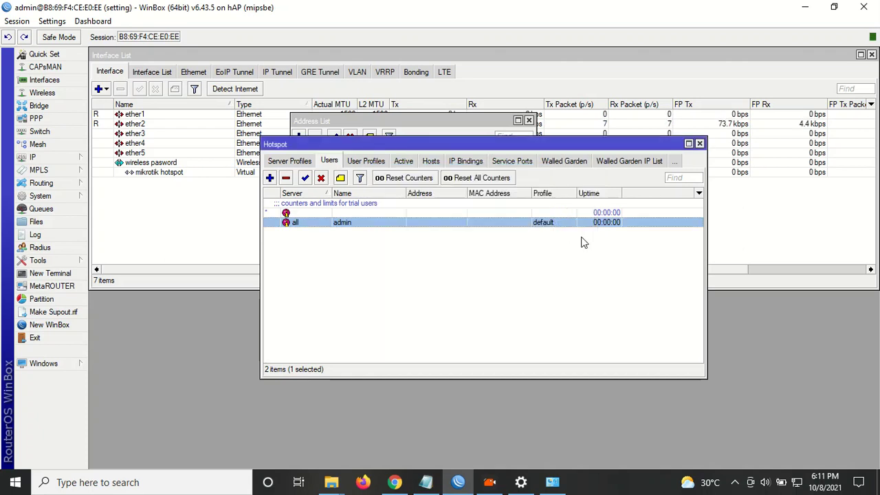
click(522, 482)
scroll(292, 342, down, 3)
Disable the Ethernet 2 adapter in Network Connections.
click(281, 255)
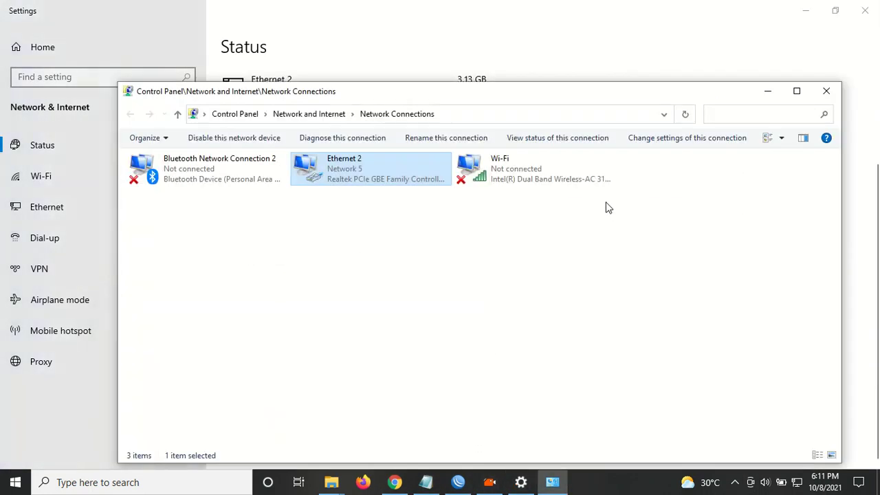
right_click(367, 170)
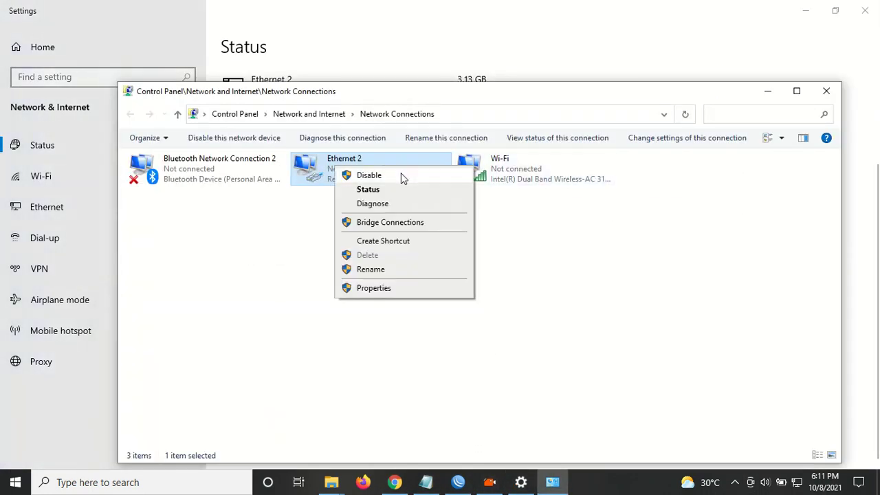
click(401, 173)
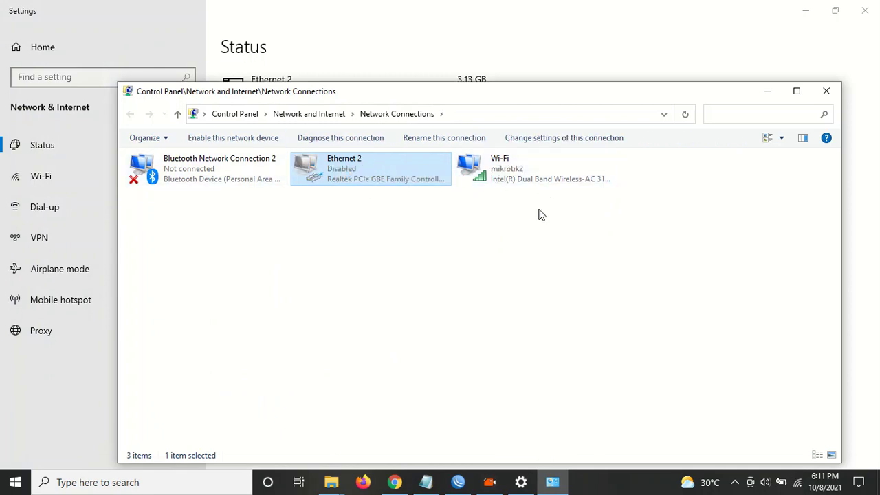
Disconnect from mikrotik2 and connect automatically to the open mikrotik hotspot network.
click(798, 483)
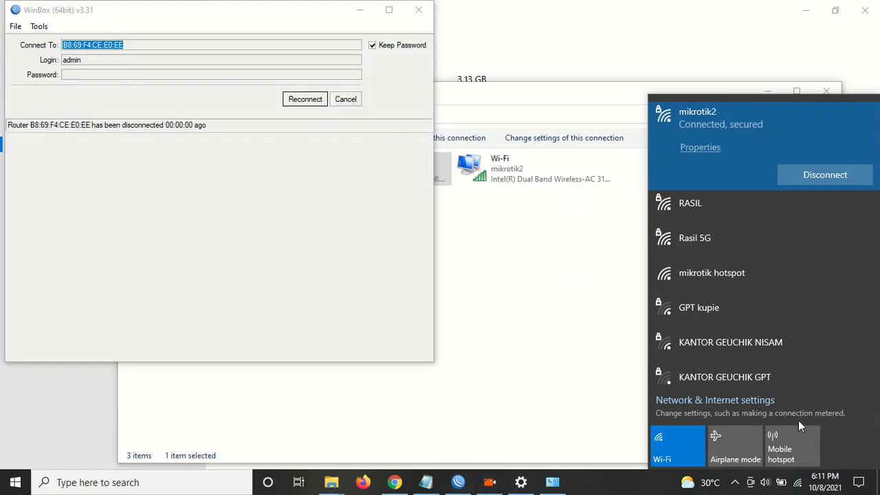
click(805, 171)
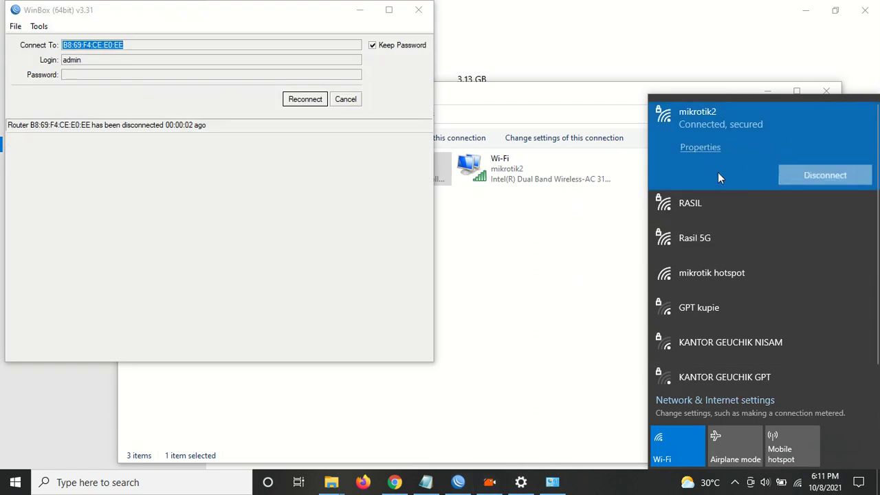
click(722, 280)
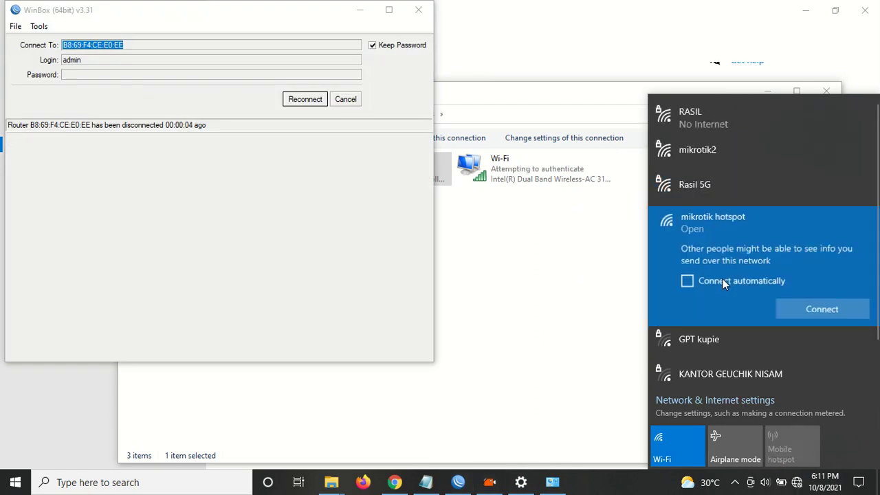
click(723, 284)
click(848, 309)
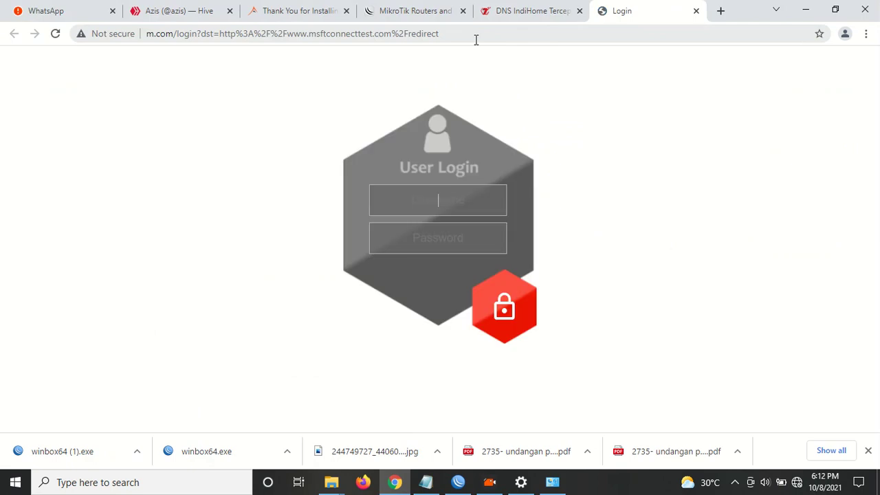
Start the captive-portal login, then check the admin hotspot user in WinBox.
click(445, 201)
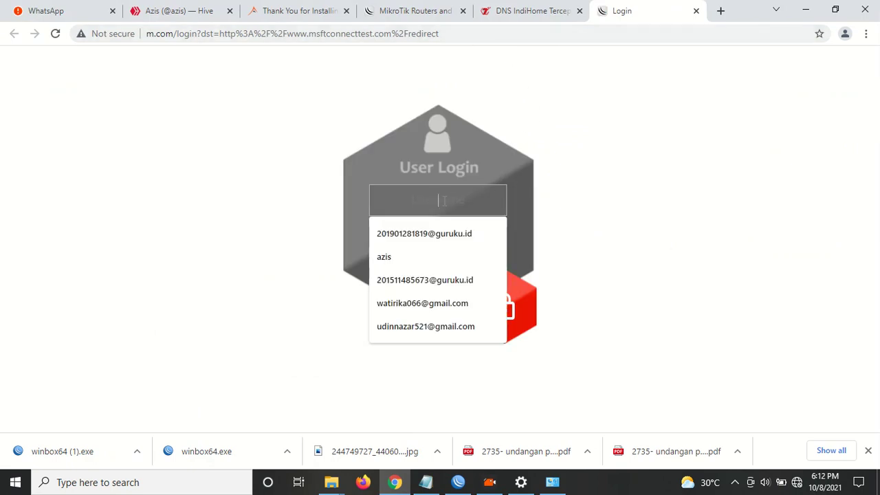
click(639, 216)
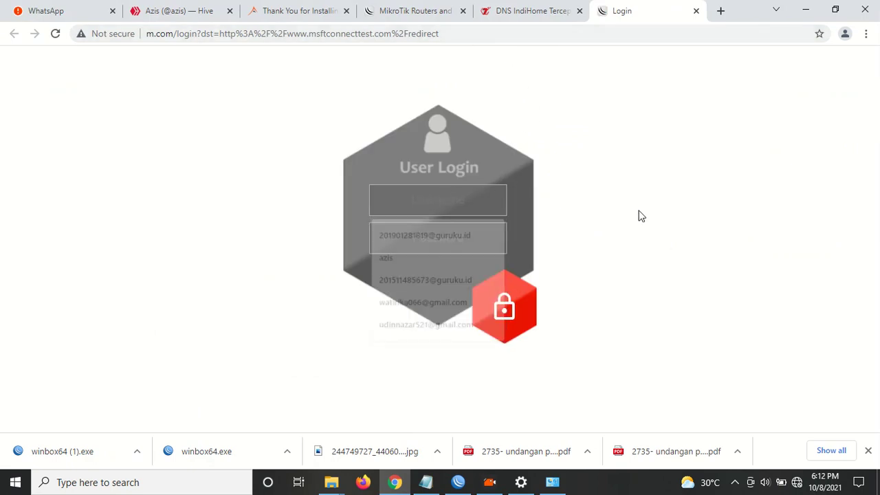
click(475, 189)
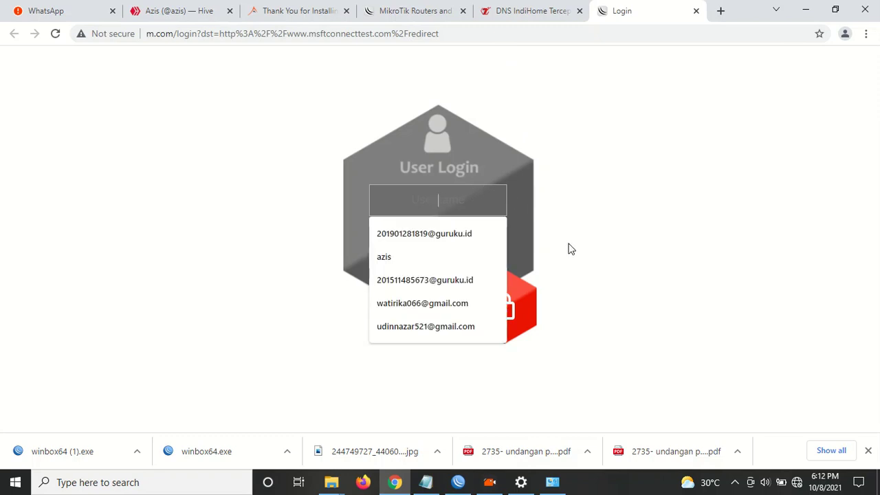
click(458, 482)
click(310, 98)
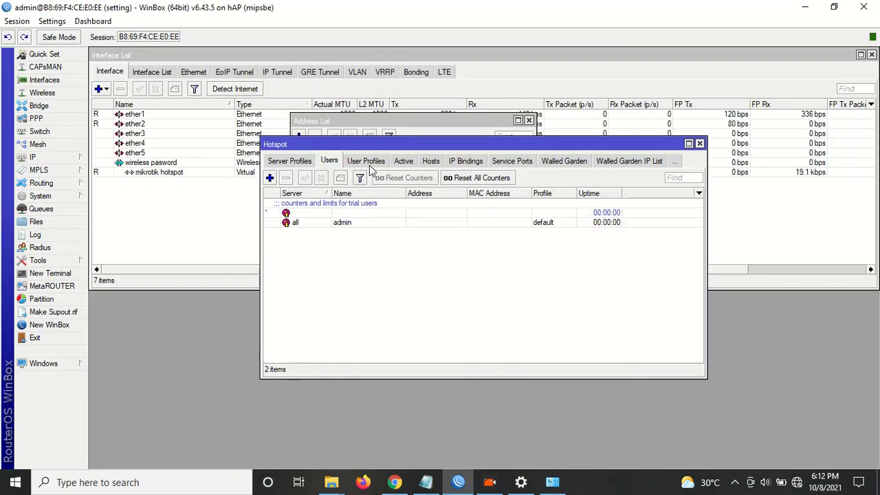
click(343, 224)
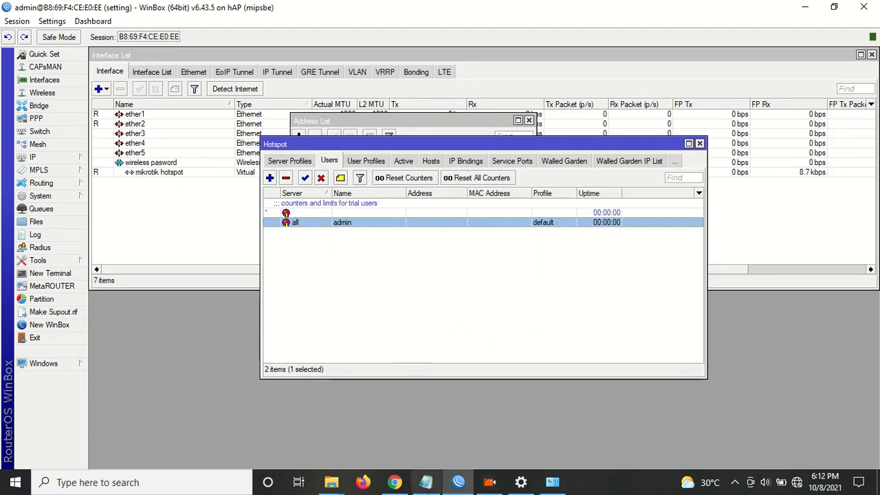
Log in to the hotspot portal with username admin.
click(395, 482)
click(403, 200)
text(admin)
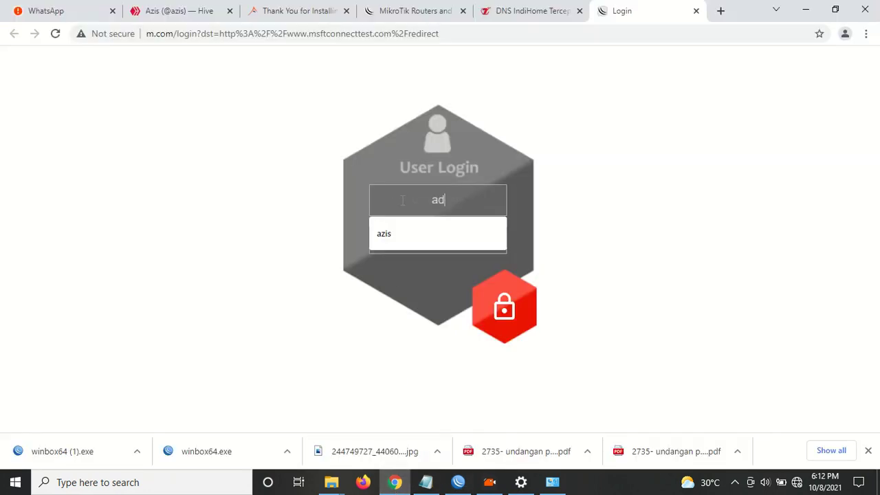
click(512, 314)
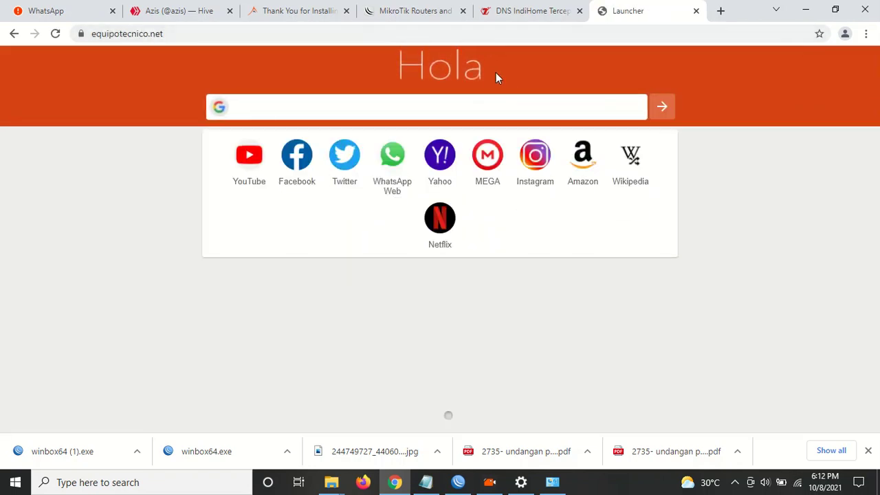
click(406, 31)
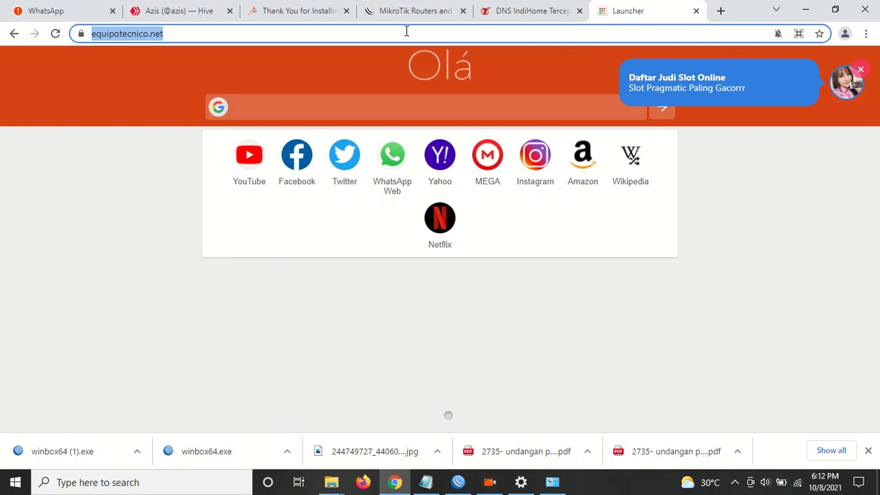
text(www.m)
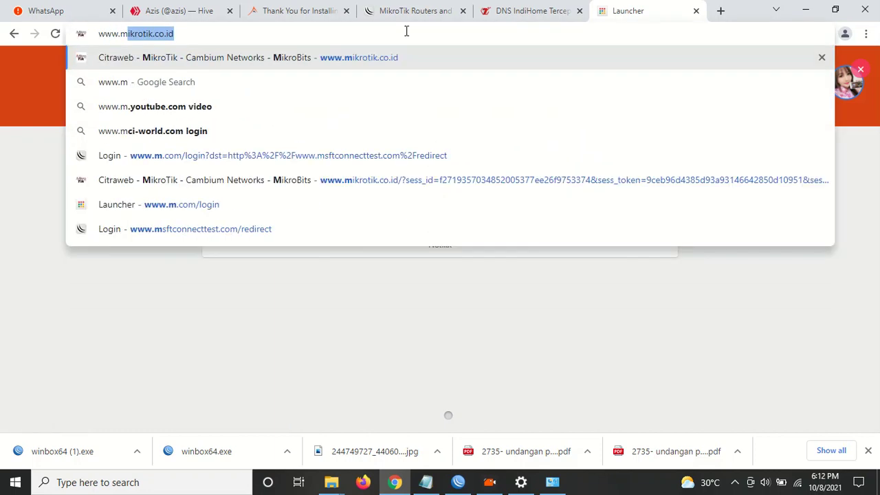
text(.com)
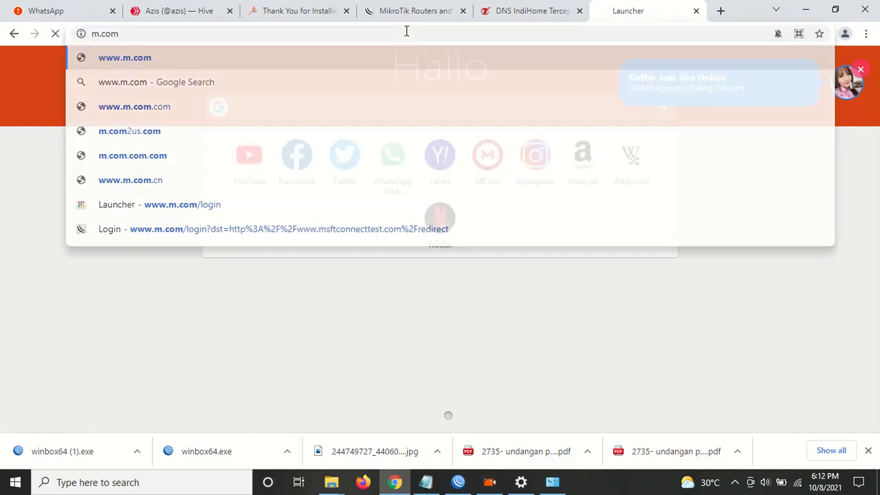
key(Return)
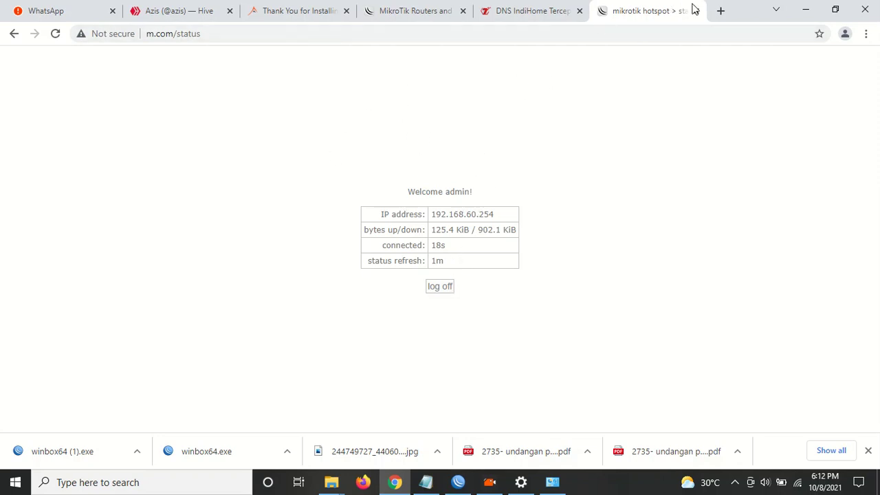
click(721, 11)
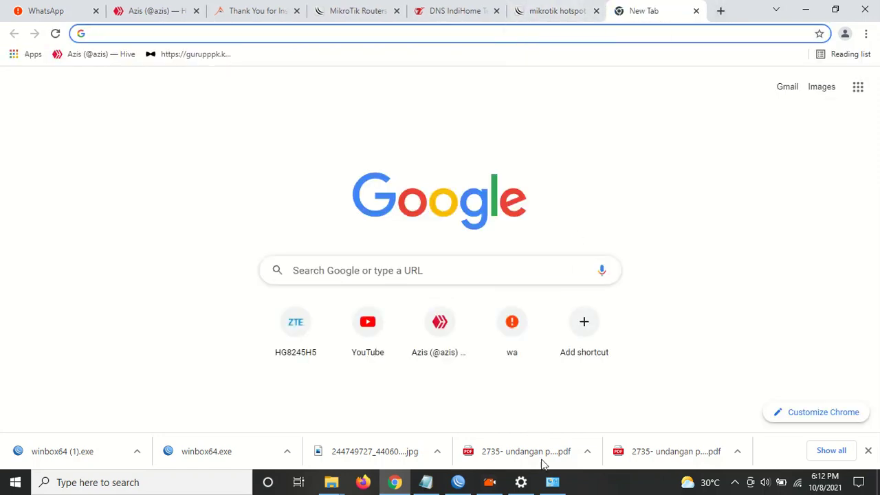
Check the wireless connection status in Network Connections before returning to Chrome.
click(553, 482)
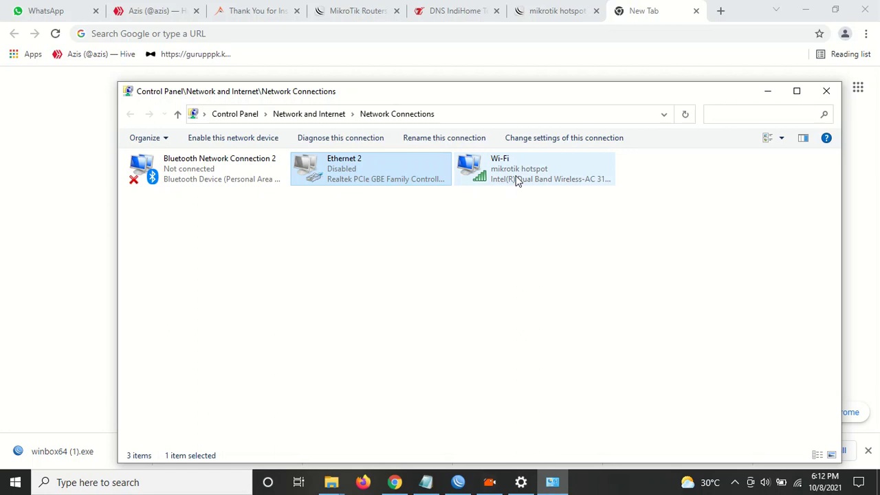
click(796, 485)
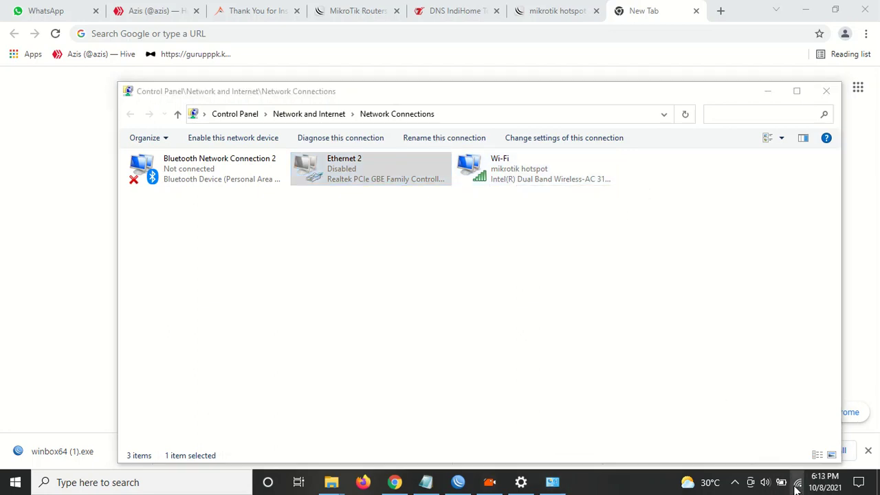
click(658, 29)
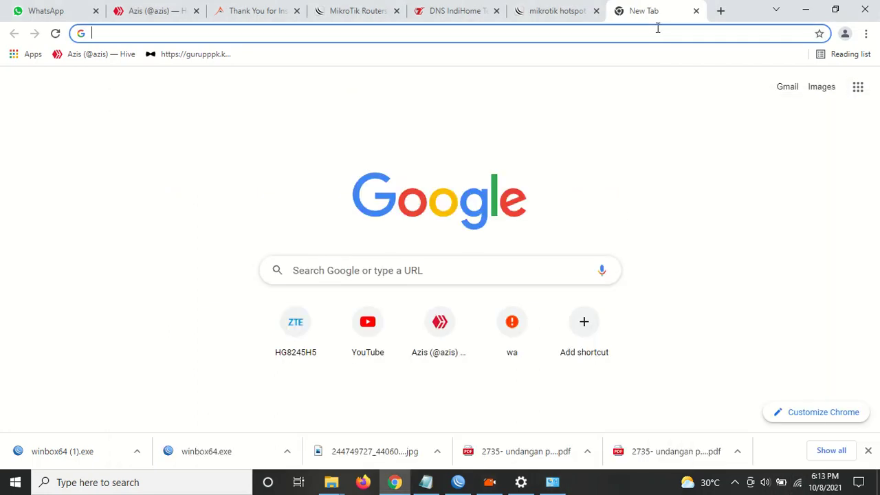
Search 'sekolah' and open the Sekolah Penggerak website from the results.
text(sekolah)
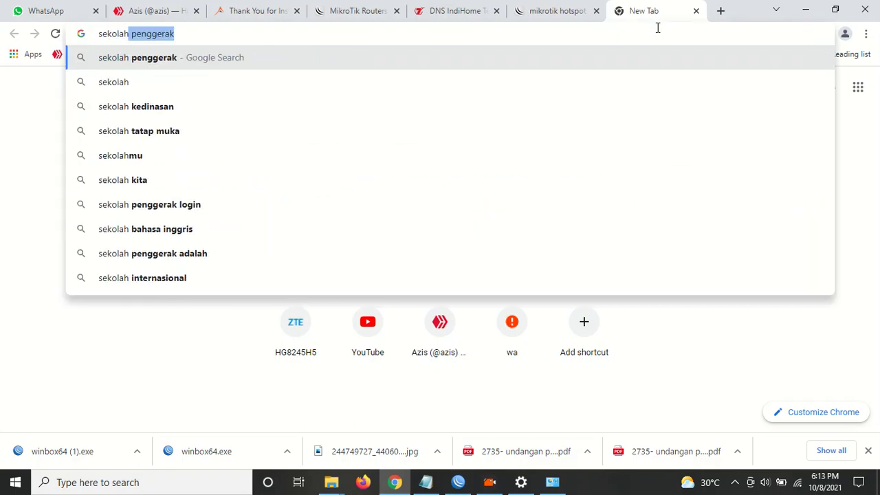
key(Return)
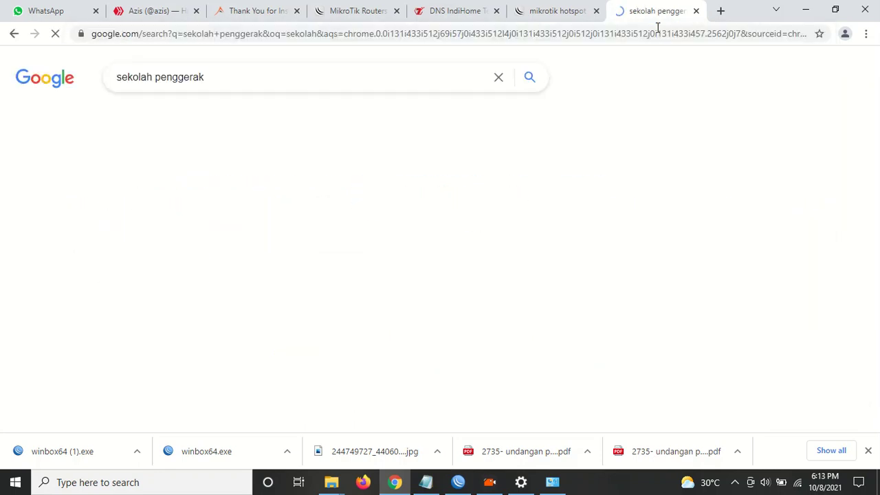
click(146, 194)
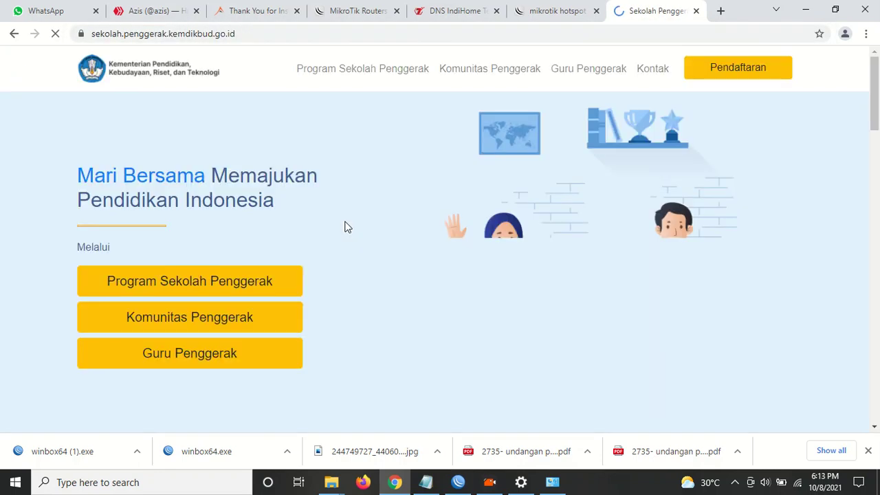
scroll(401, 275, down, 5)
scroll(402, 309, up, 3)
scroll(401, 324, up, 2)
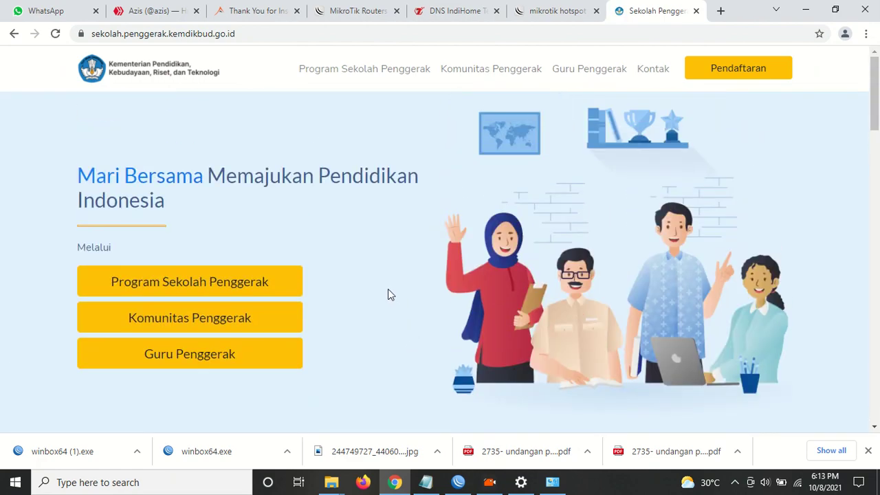
scroll(389, 295, down, 15)
scroll(406, 299, up, 15)
Flip between the MikroTik download tab and the Sekolah Penggerak tab.
click(361, 13)
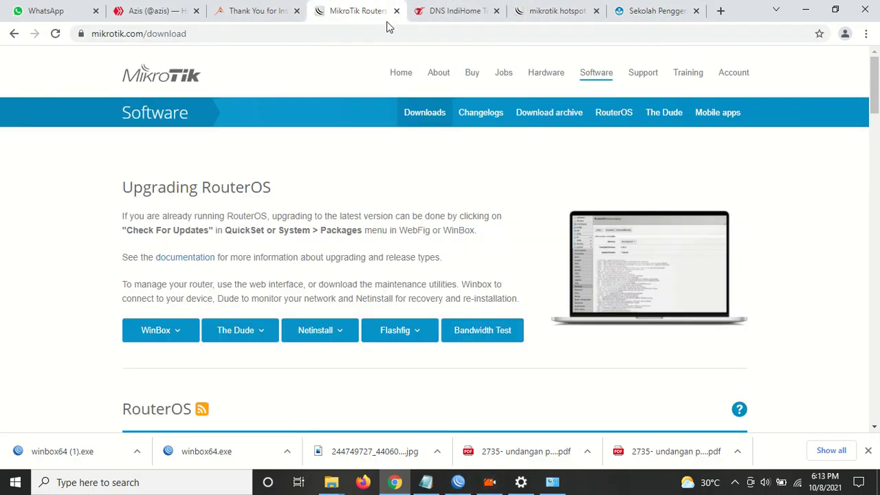
click(650, 8)
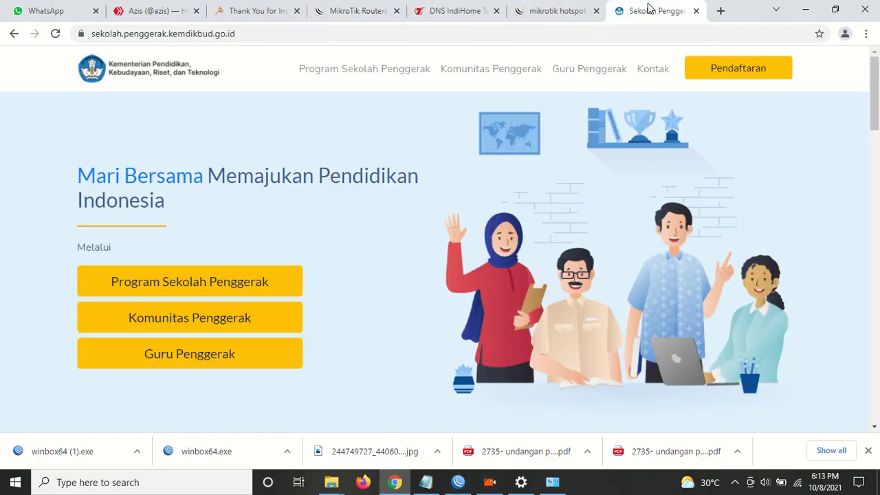
click(368, 8)
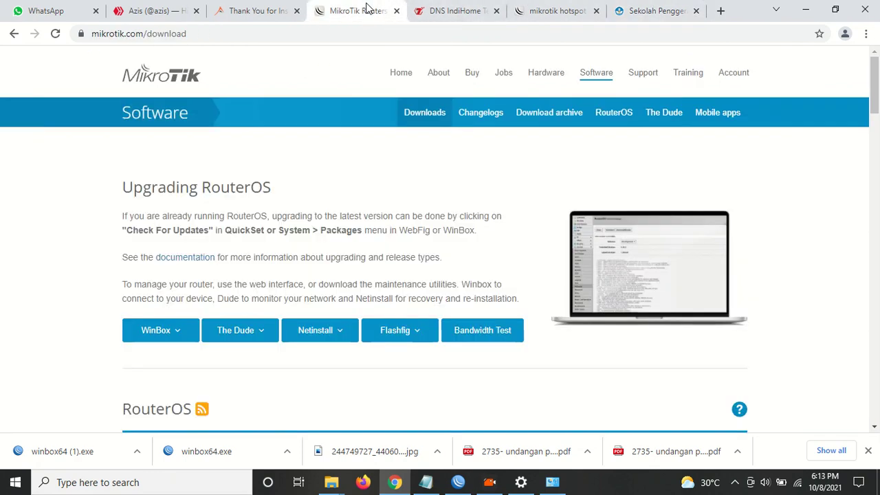
click(630, 10)
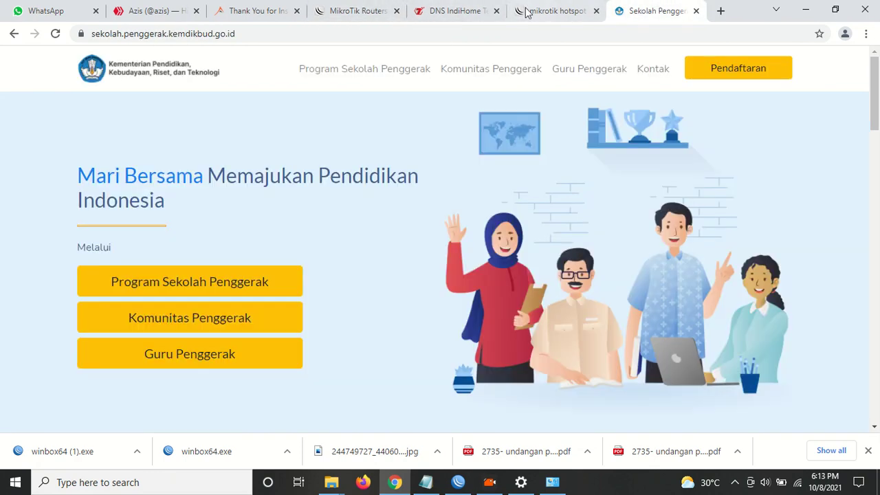
mouse_move(457, 485)
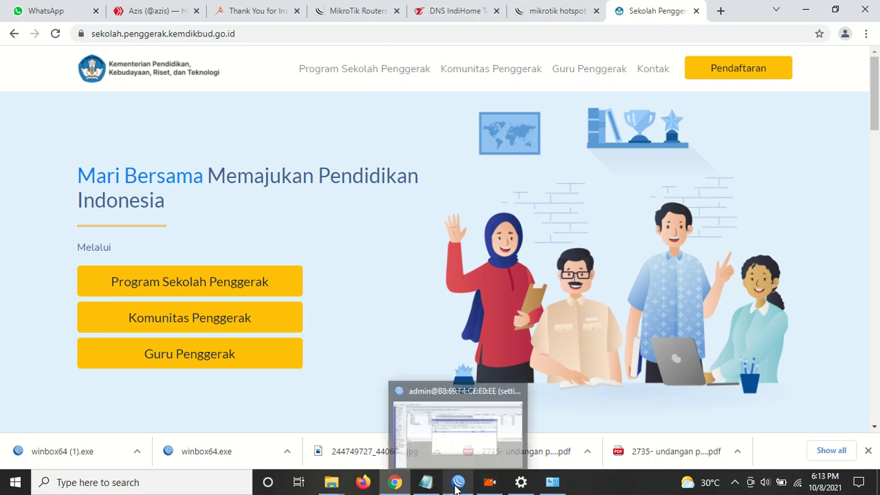
Create a new hotspot user profile named '5 ribu' using address pool hs-pool-8.
click(457, 484)
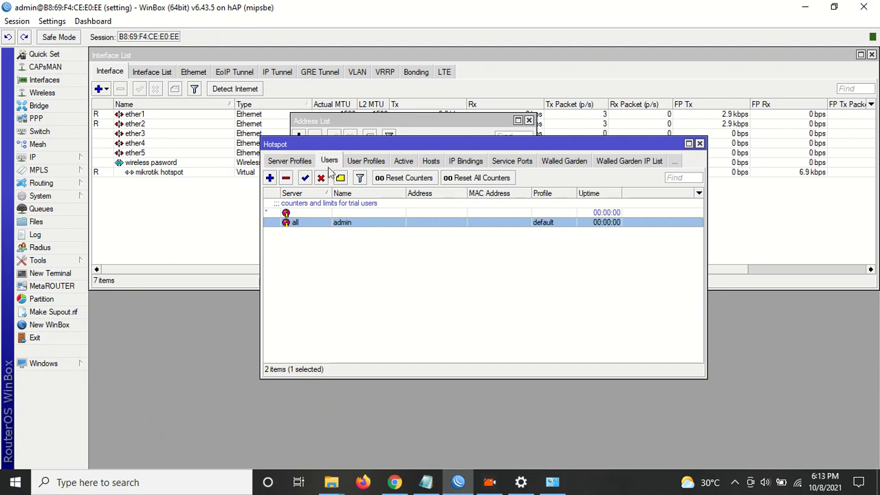
click(376, 162)
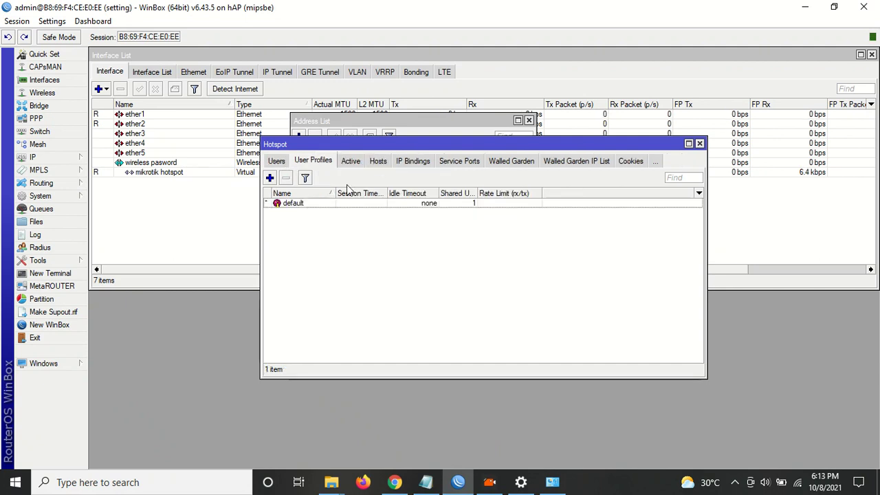
click(270, 178)
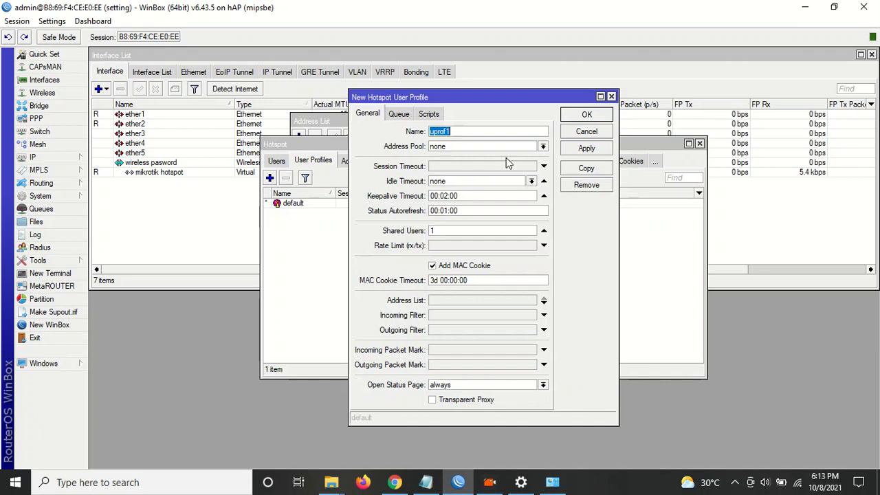
text(500)
key(BackSpace)
key(BackSpace)
key(BackSpace)
text(5 ribu)
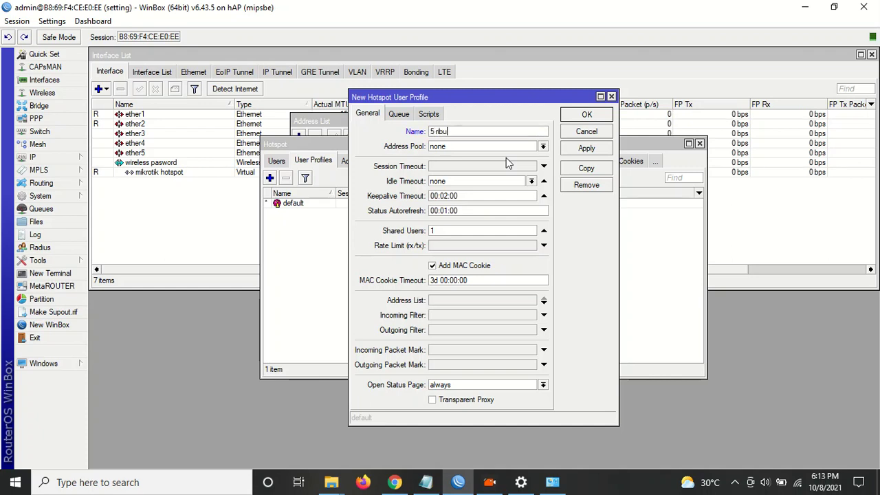
click(451, 146)
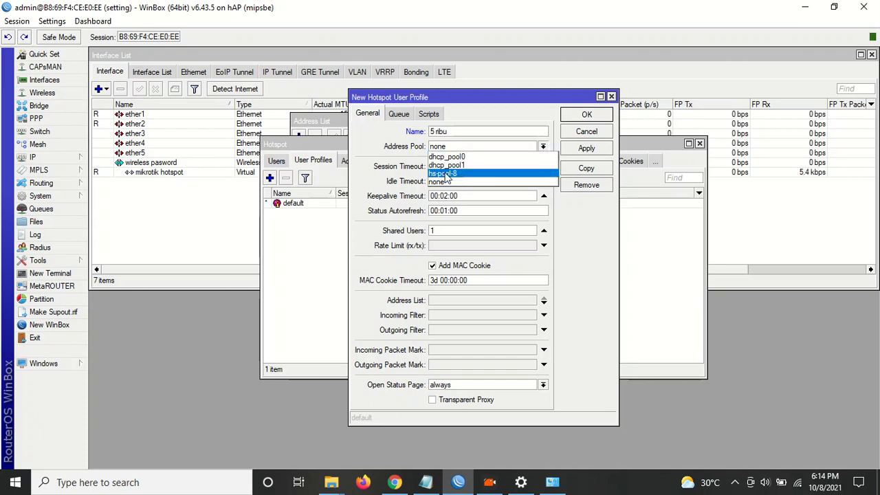
click(446, 175)
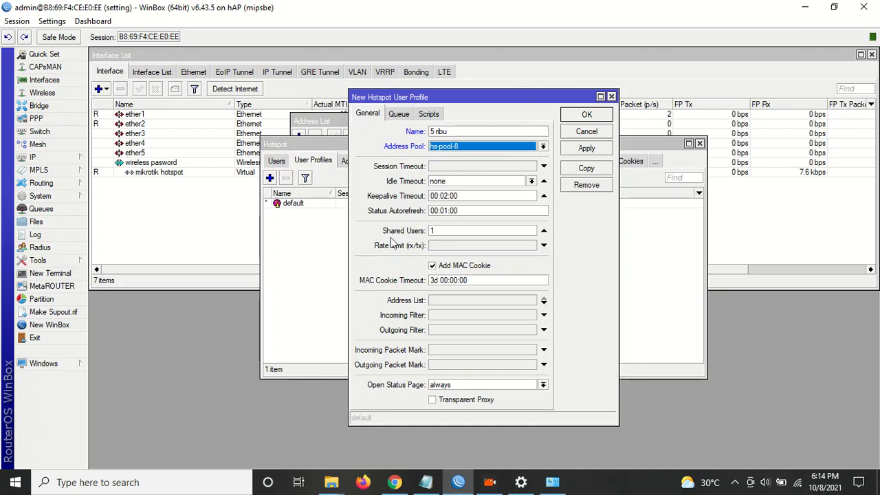
Give the profile 100 shared users and a 5m/1m rate limit, then apply.
click(440, 230)
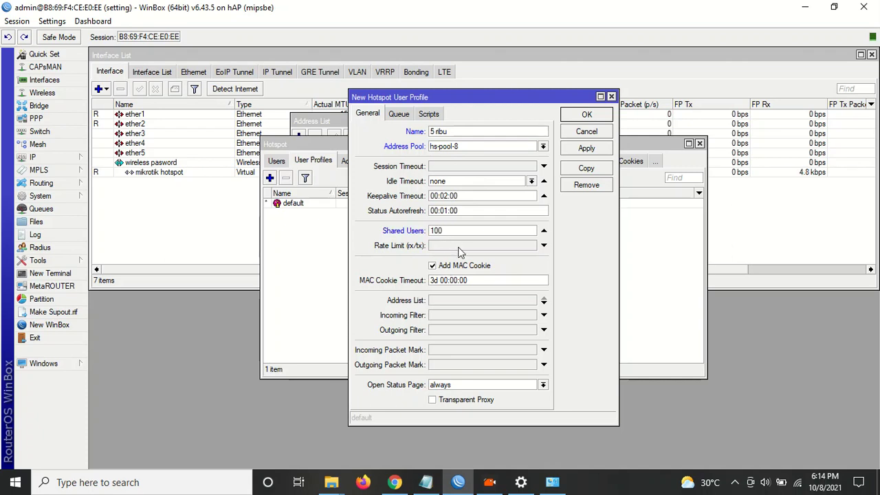
click(462, 247)
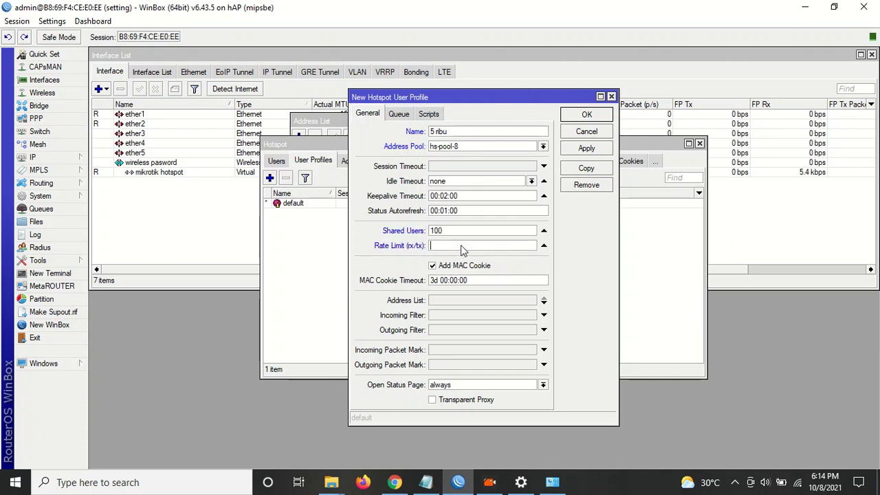
text(5m/1m)
click(585, 149)
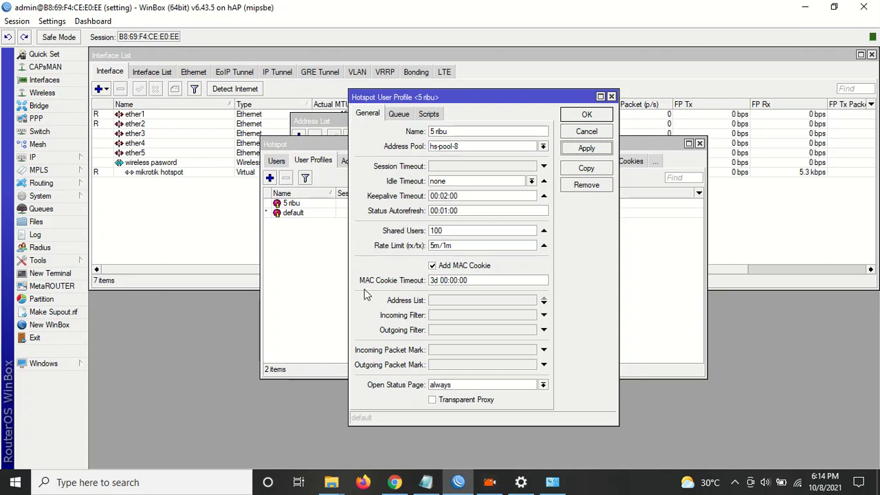
click(435, 281)
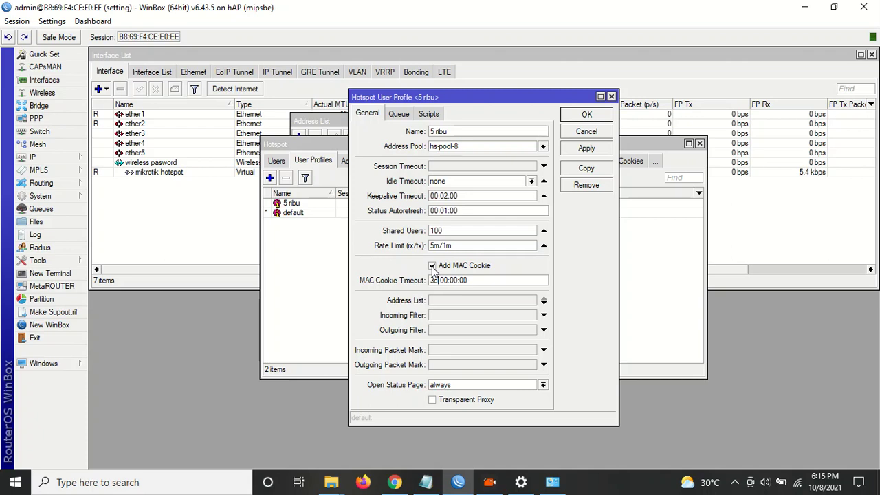
Change the 5 ribu profile's MAC cookie timeout from 3d to 05:00:00, then apply and close it.
click(751, 482)
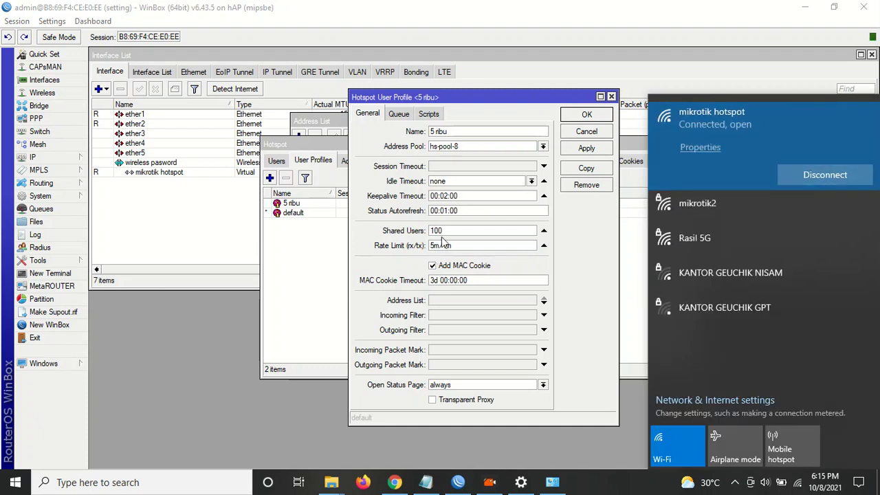
click(415, 281)
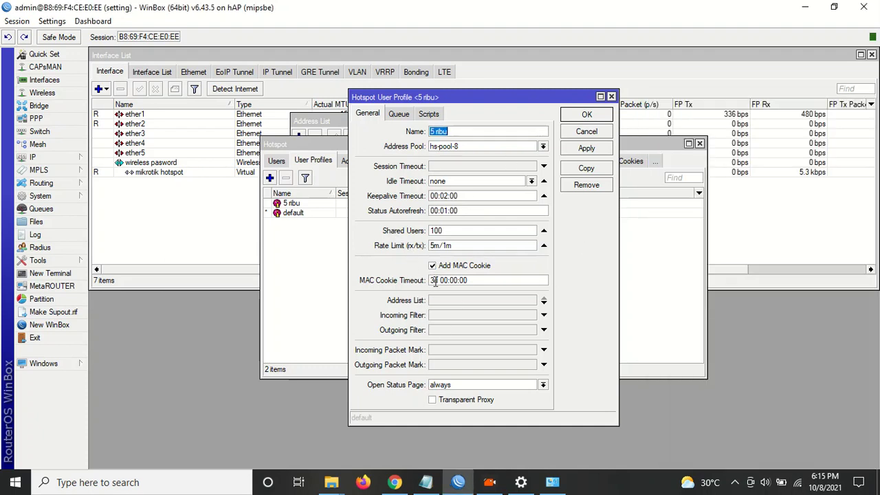
click(435, 280)
drag(439, 282, 416, 288)
key(BackSpace)
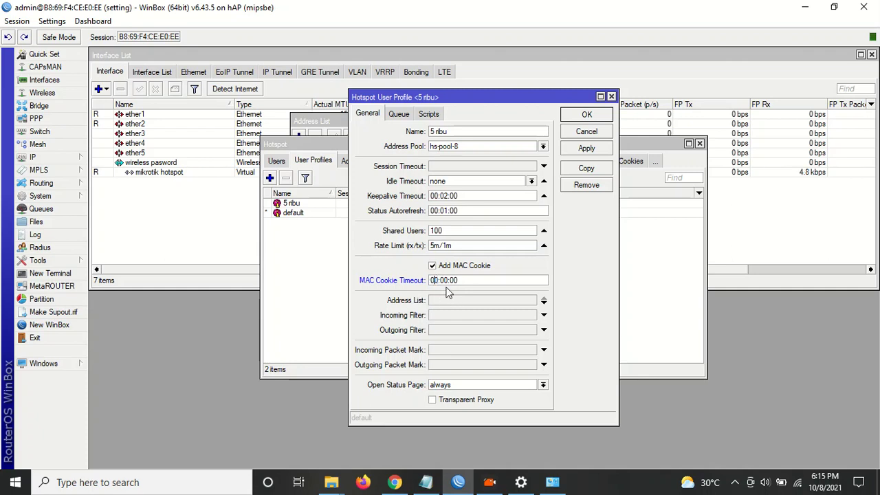
key(Delete)
text(5)
click(590, 148)
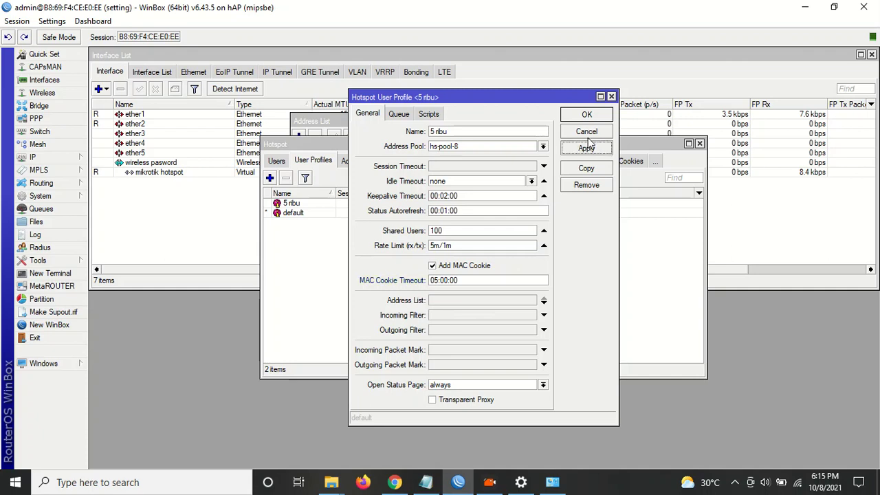
click(587, 115)
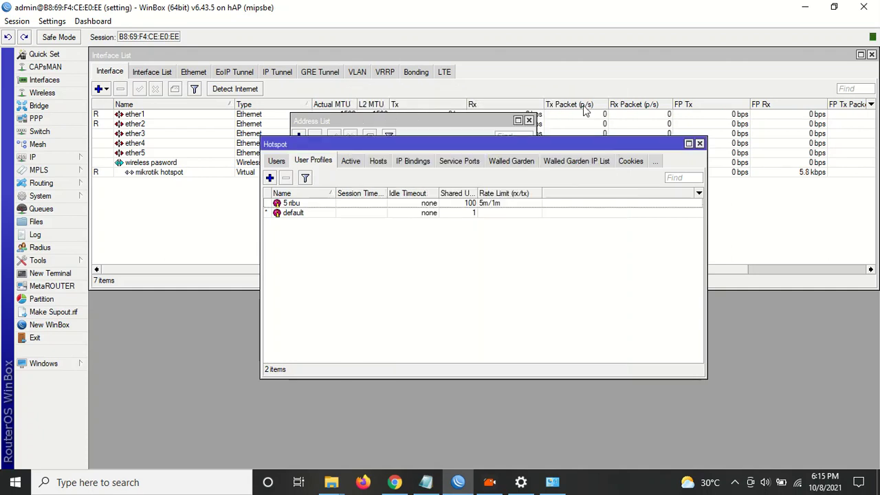
click(270, 178)
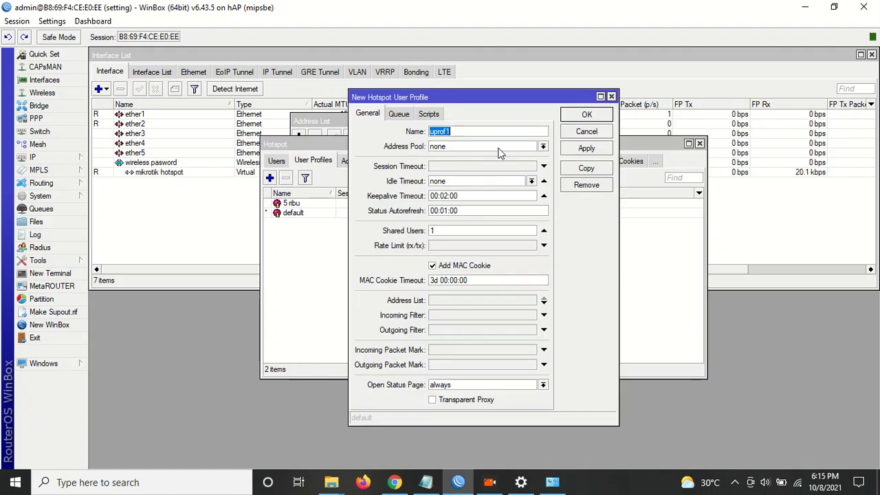
Name the new profile 3ribu with address pool hs-pool-8 and 150 shared users.
text(3)
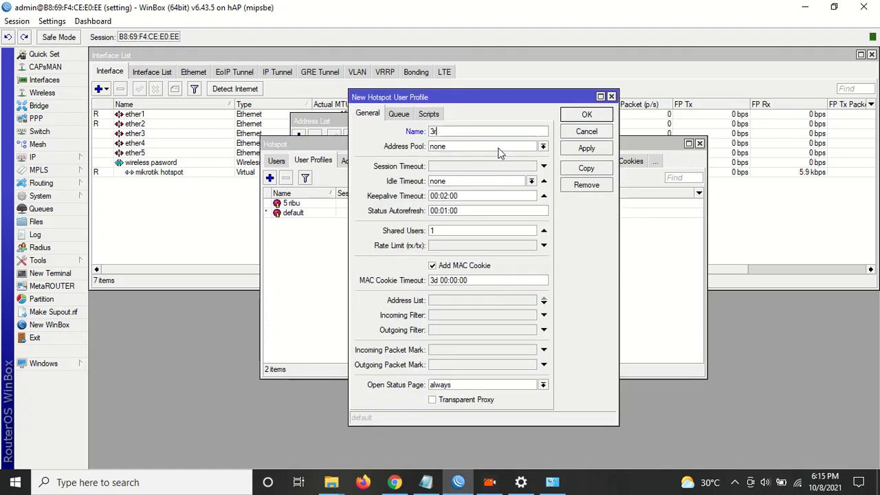
text(ribu)
click(474, 145)
click(456, 177)
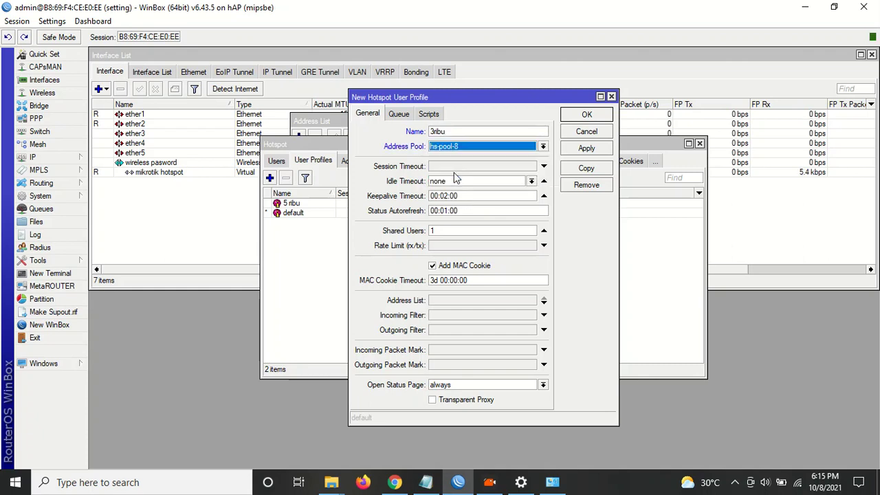
click(447, 233)
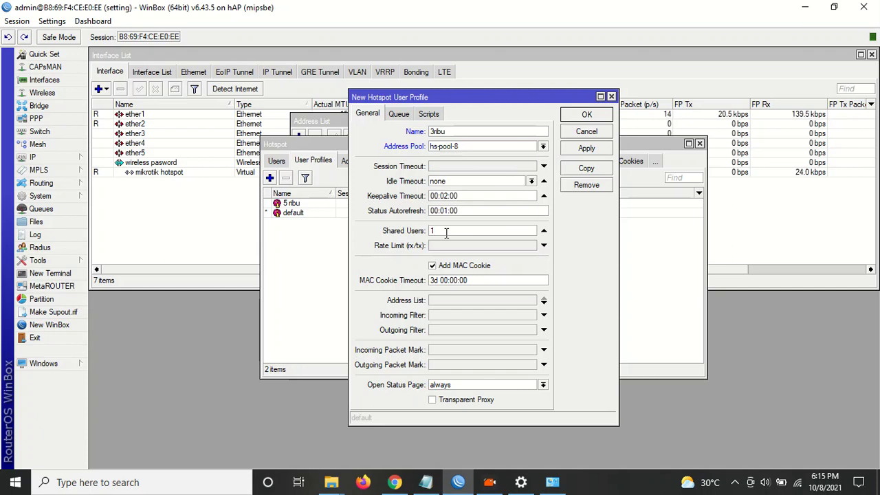
text(50)
Give 3ribu a 3m/750k rate limit and 10:00:00 MAC cookie timeout, then save it.
click(451, 247)
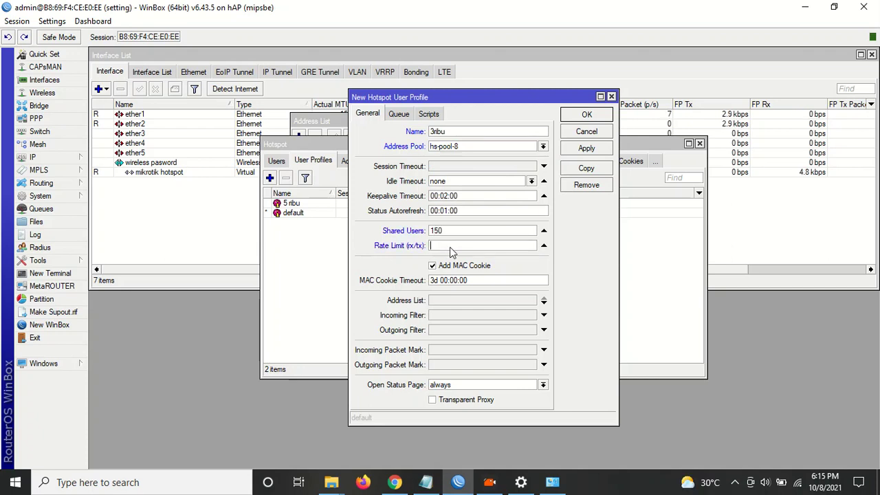
text(3m/750k)
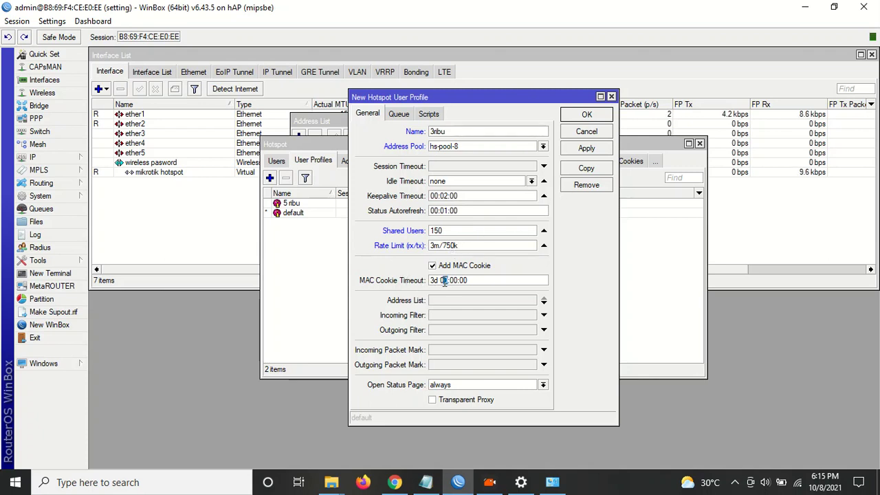
key(BackSpace)
key(BackSpace)
key(BackSpace)
key(BackSpace)
key(BackSpace)
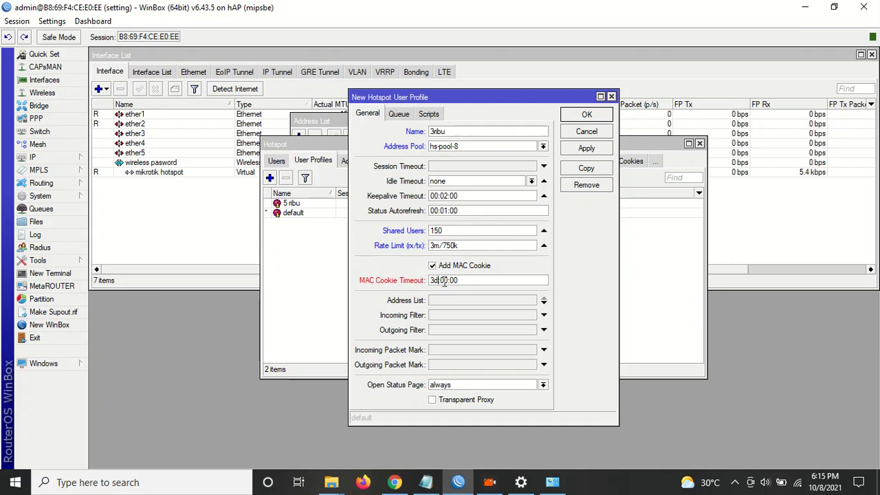
text(10:)
click(586, 148)
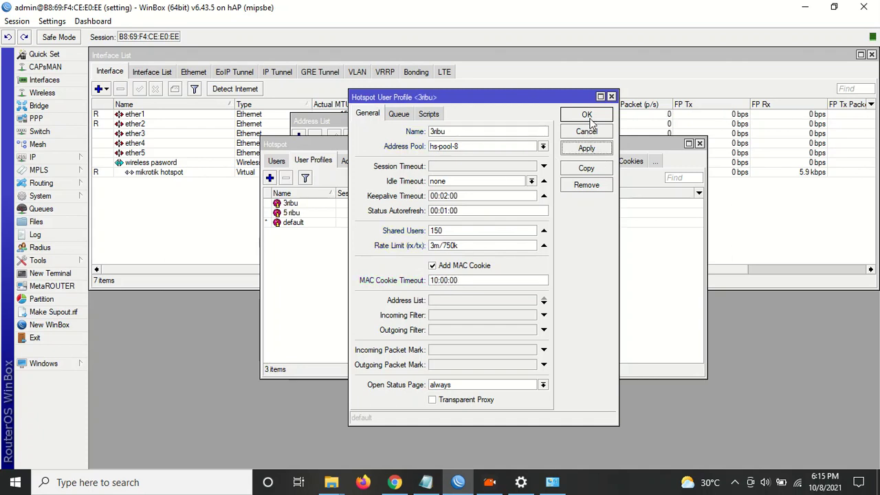
click(588, 116)
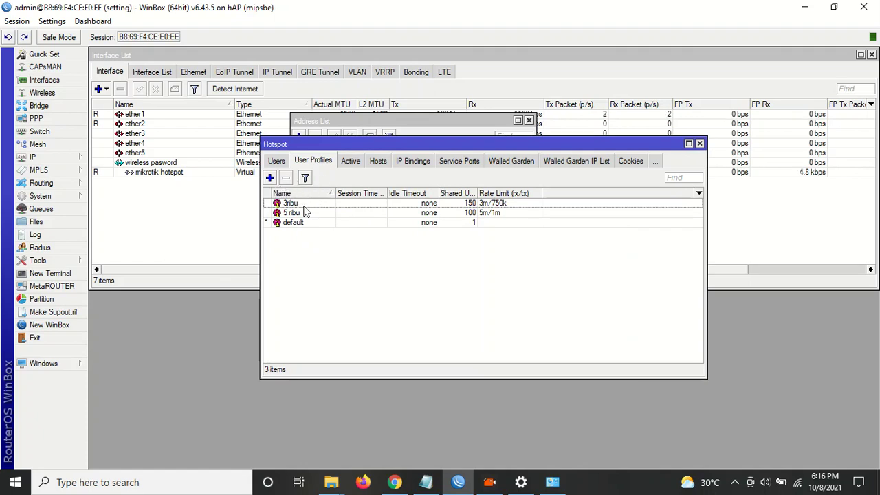
click(276, 161)
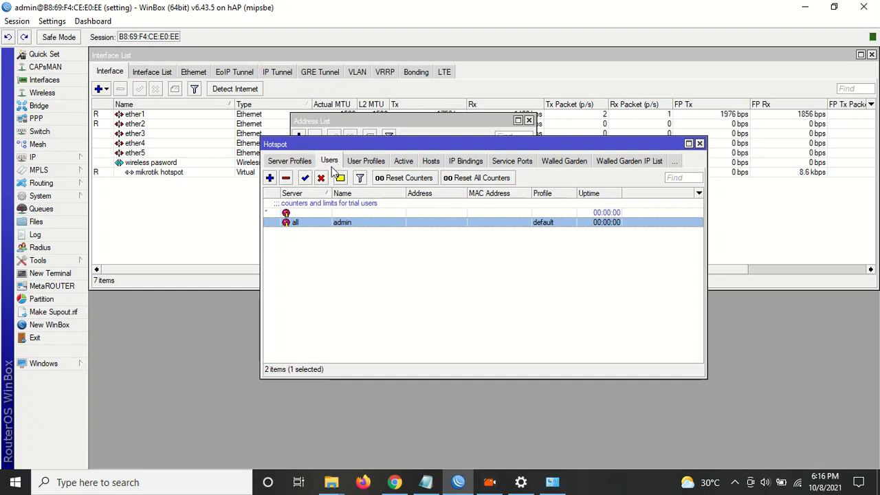
Add a new hotspot user named 5kl on server hotspot1.
click(371, 163)
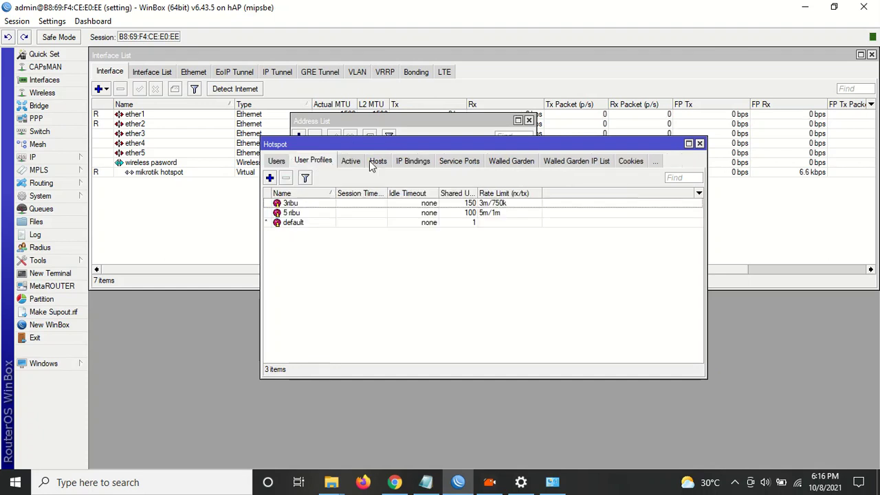
click(279, 164)
click(270, 179)
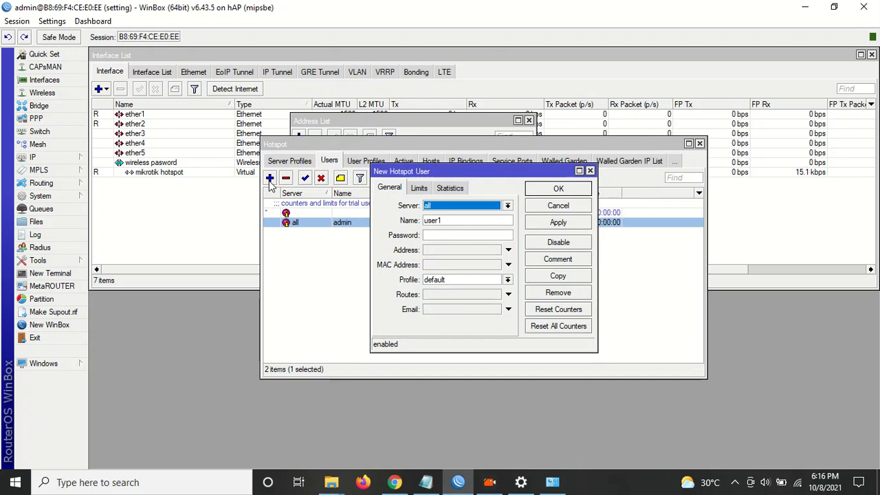
click(461, 207)
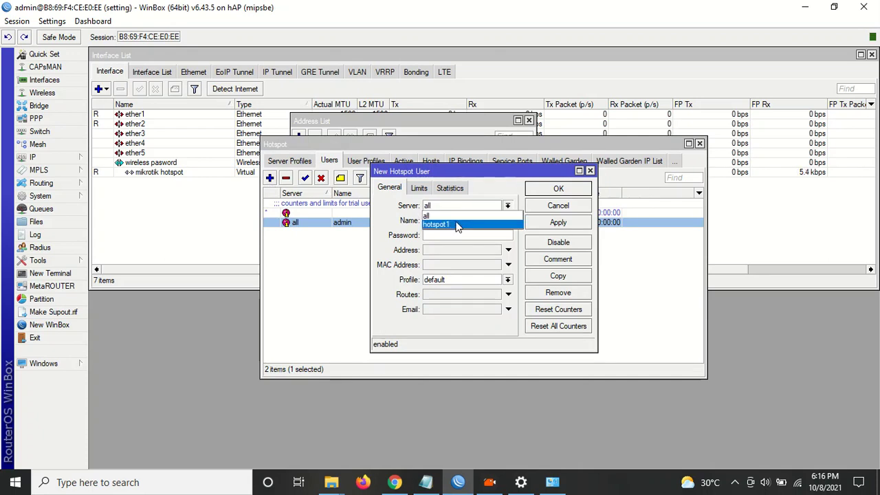
click(456, 224)
double_click(458, 222)
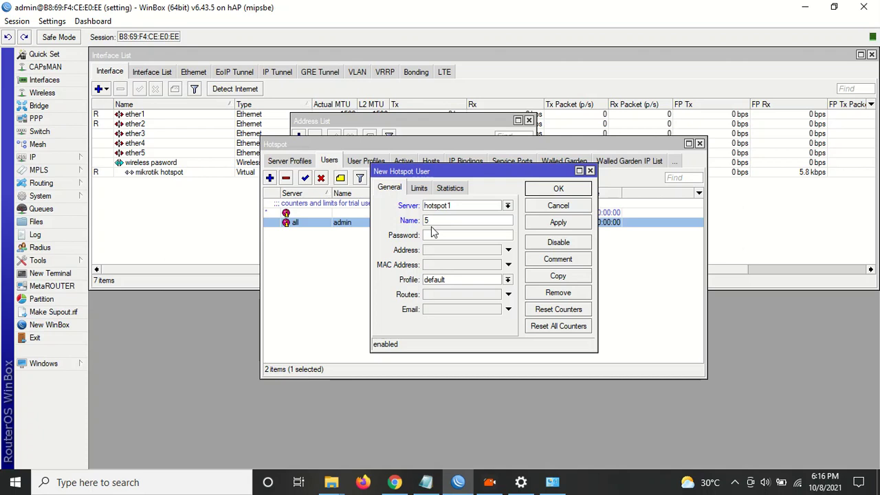
text(5kl)
Assign the 5 ribu profile to user 5kl and save the user.
click(453, 279)
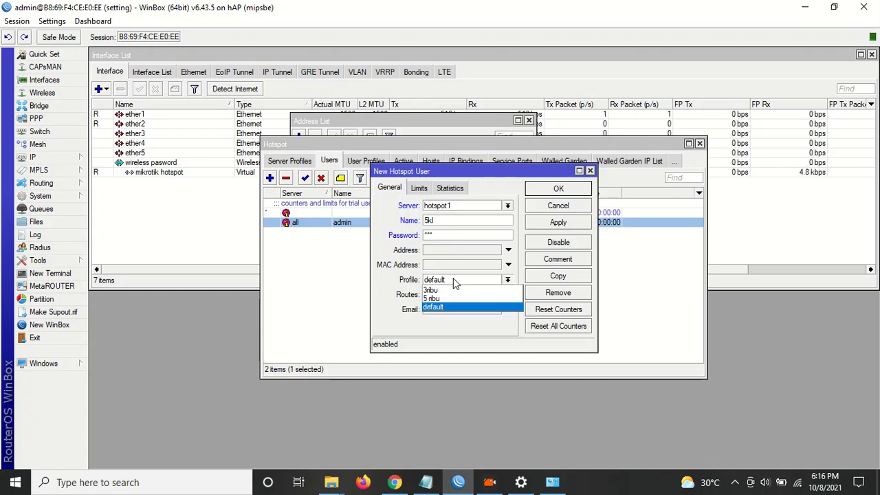
click(453, 300)
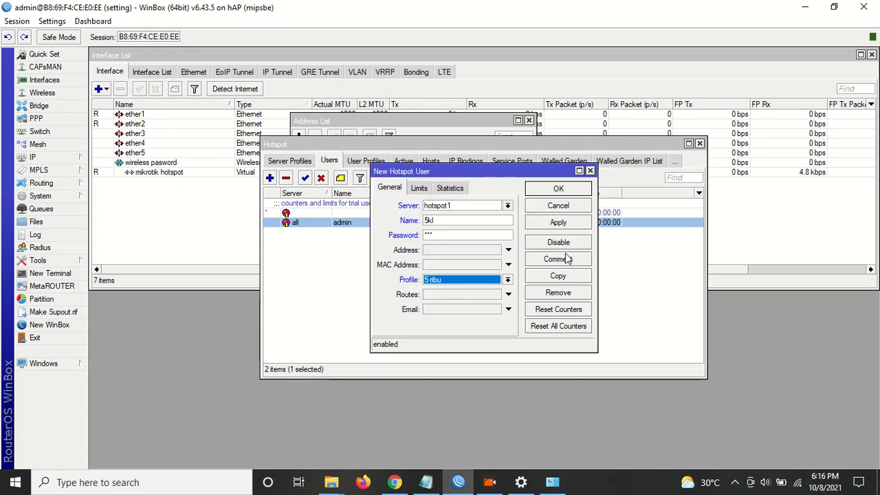
click(559, 223)
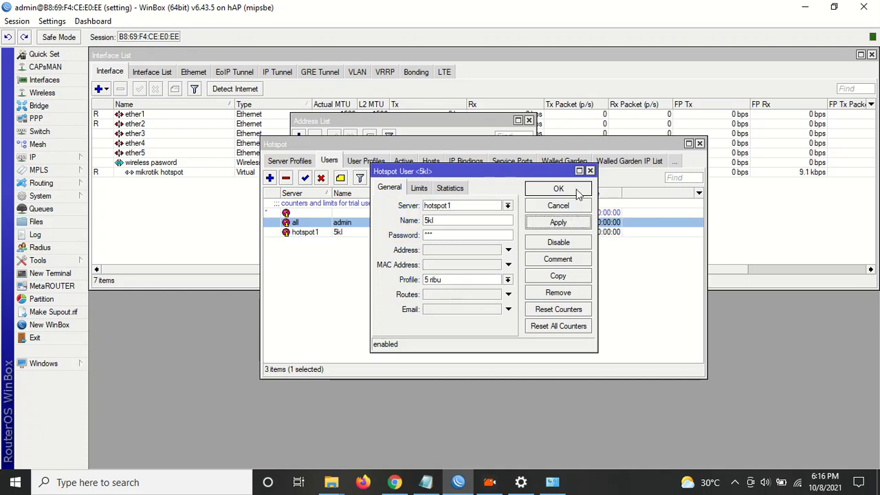
click(559, 190)
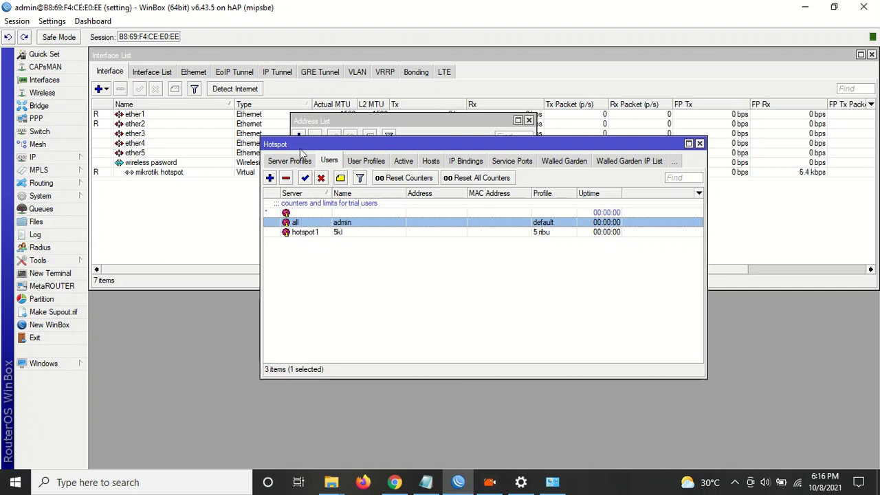
click(373, 162)
Start another hotspot user on server hotspot1.
click(321, 164)
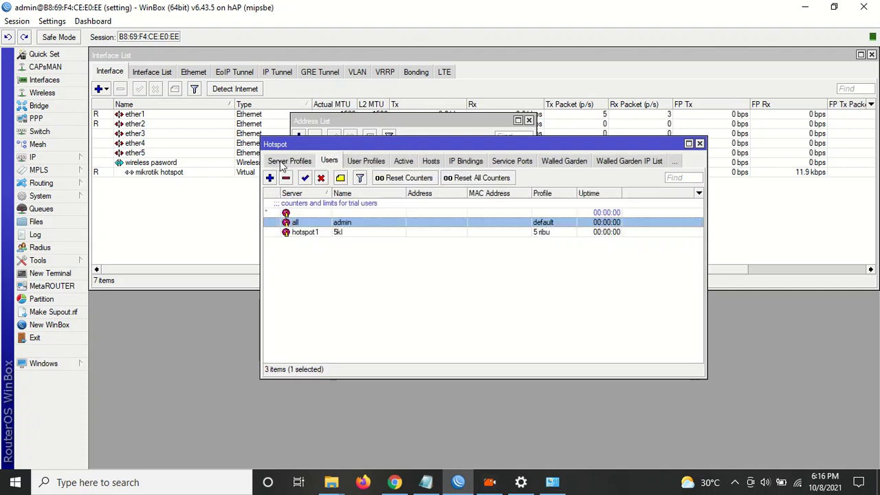
click(270, 178)
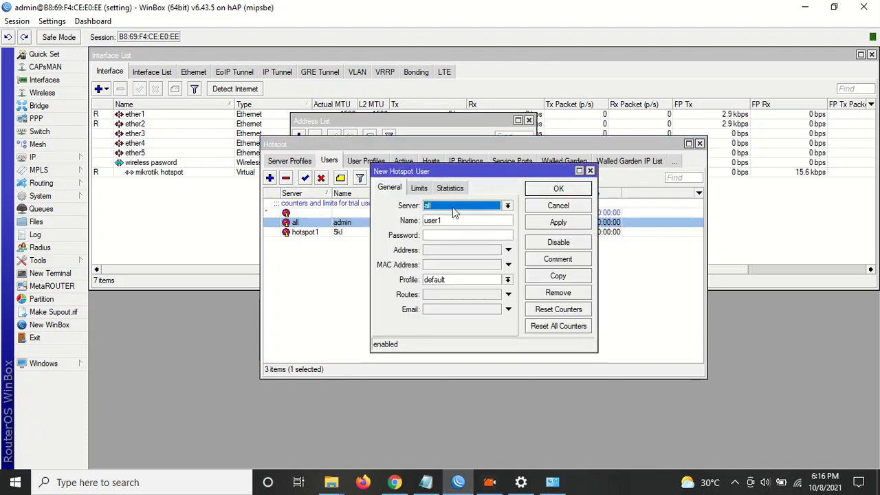
click(451, 207)
click(444, 225)
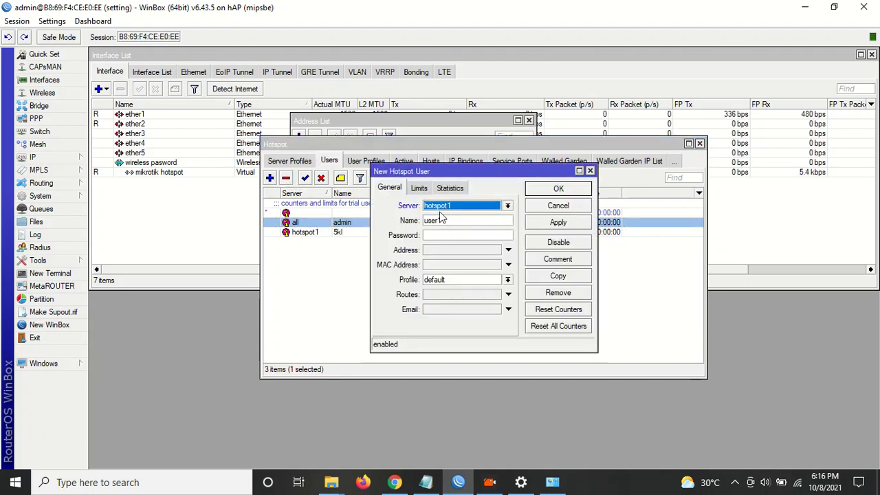
Name the user 3rr and paste the same text in as its password.
double_click(459, 218)
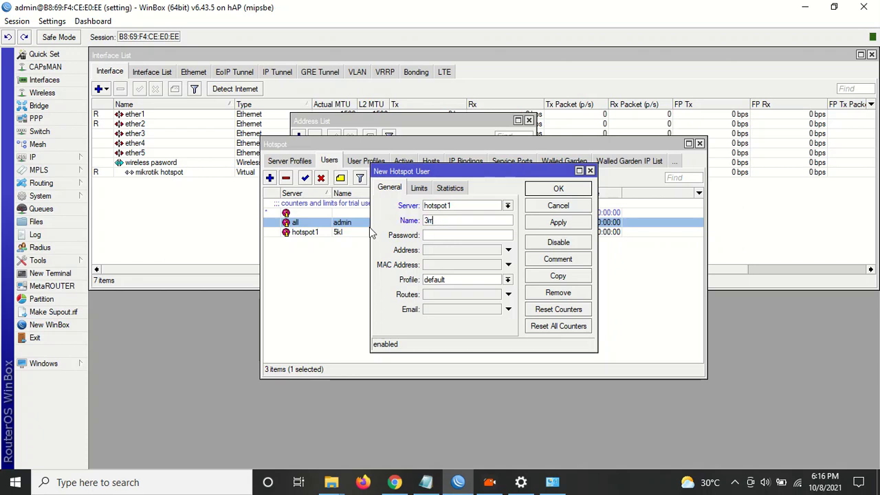
double_click(428, 221)
right_click(428, 220)
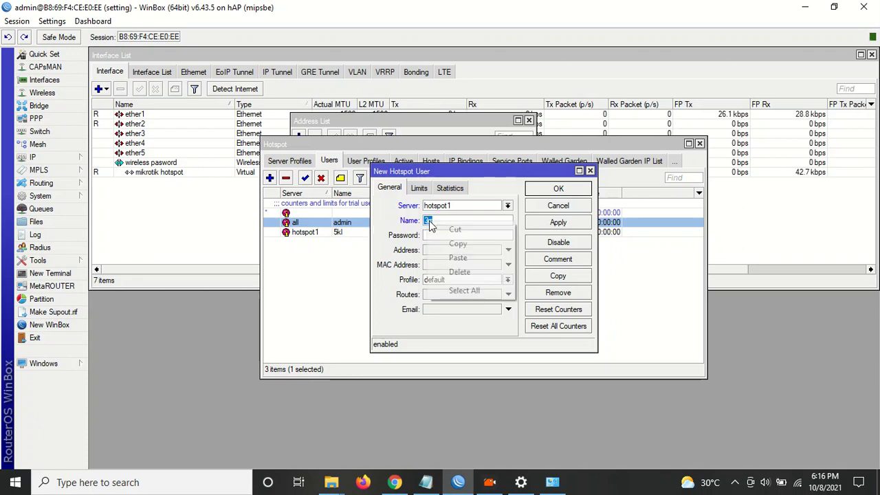
click(454, 241)
click(435, 236)
right_click(443, 236)
click(457, 273)
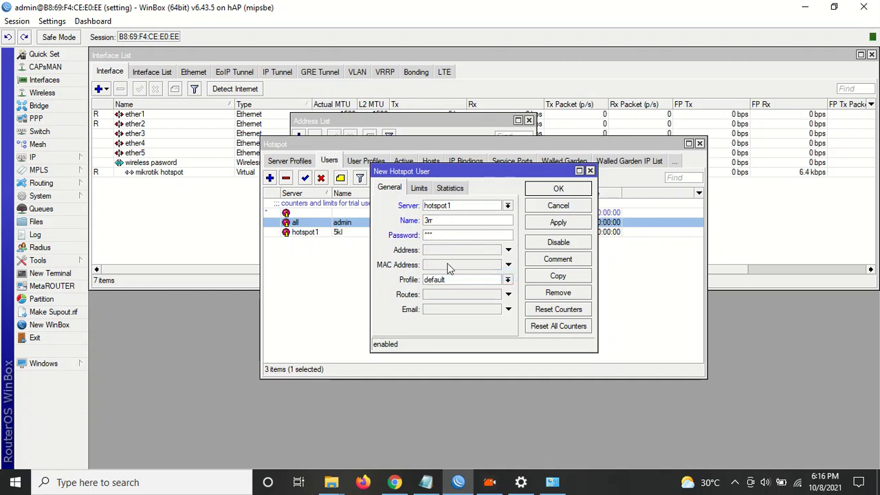
Assign the 3ribu profile to user 3rr and save it.
click(443, 282)
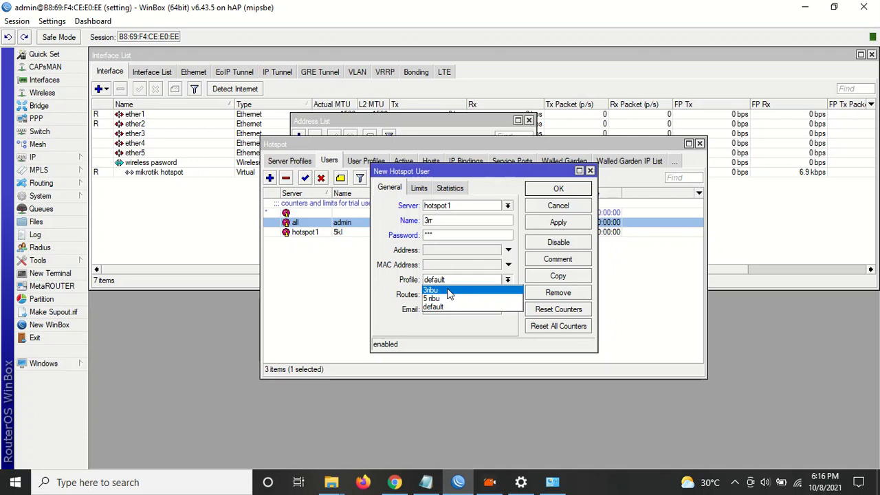
click(447, 290)
click(557, 223)
click(560, 190)
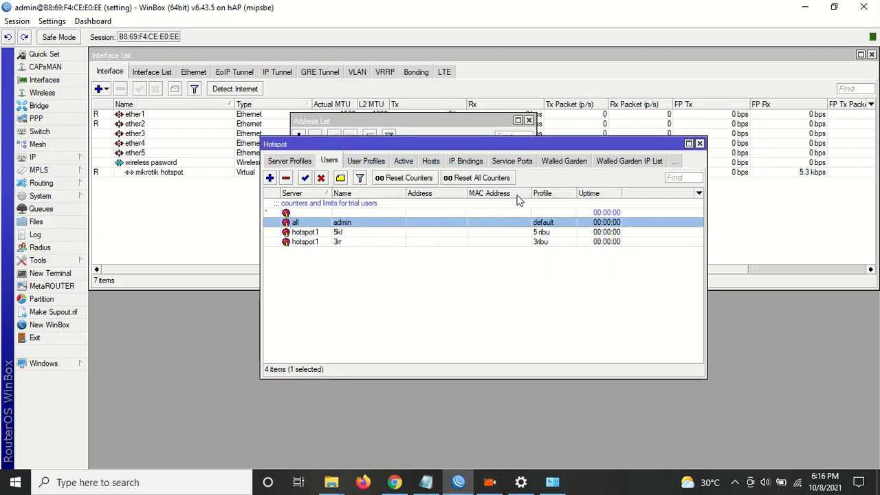
Remove the admin's active hotspot session and the connected host entry.
click(797, 483)
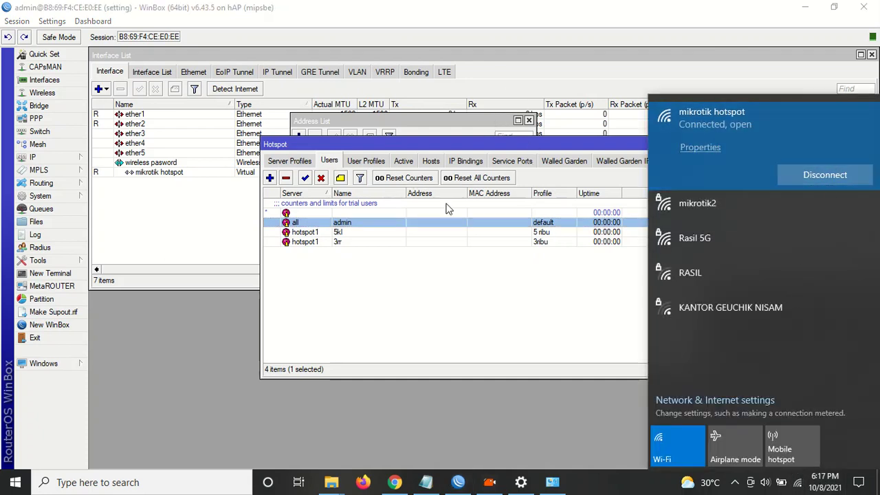
click(405, 162)
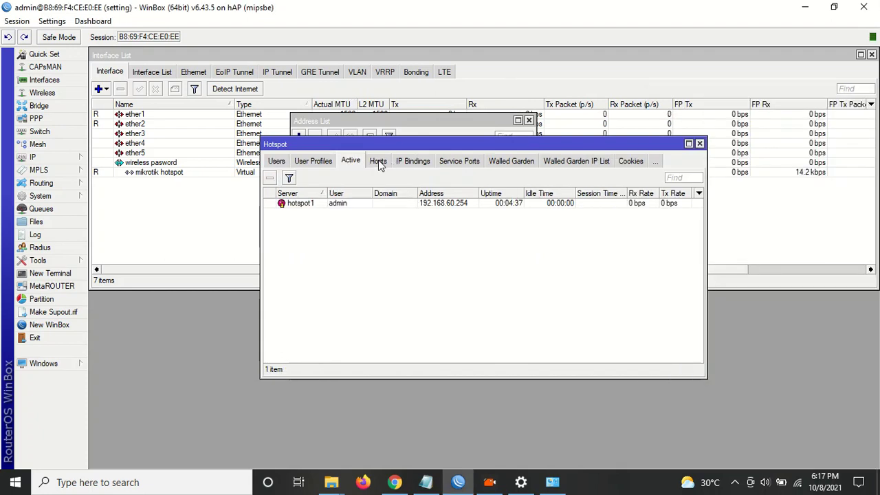
click(304, 205)
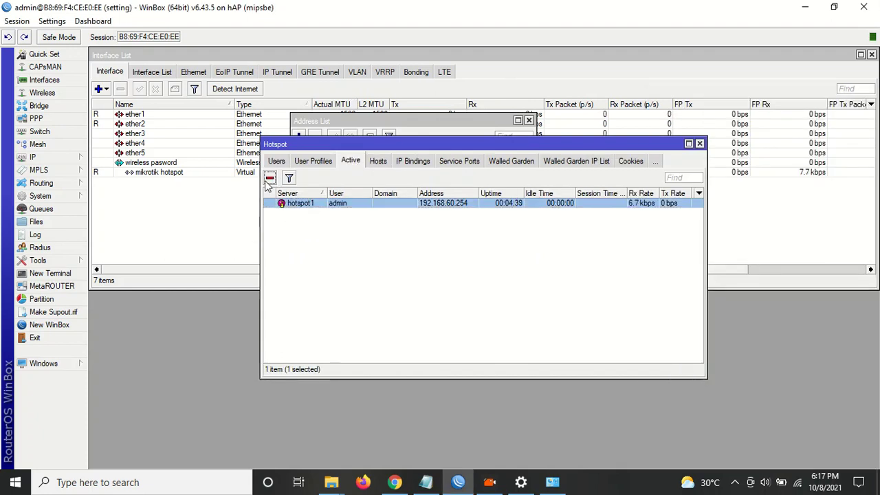
click(269, 178)
click(382, 164)
click(317, 205)
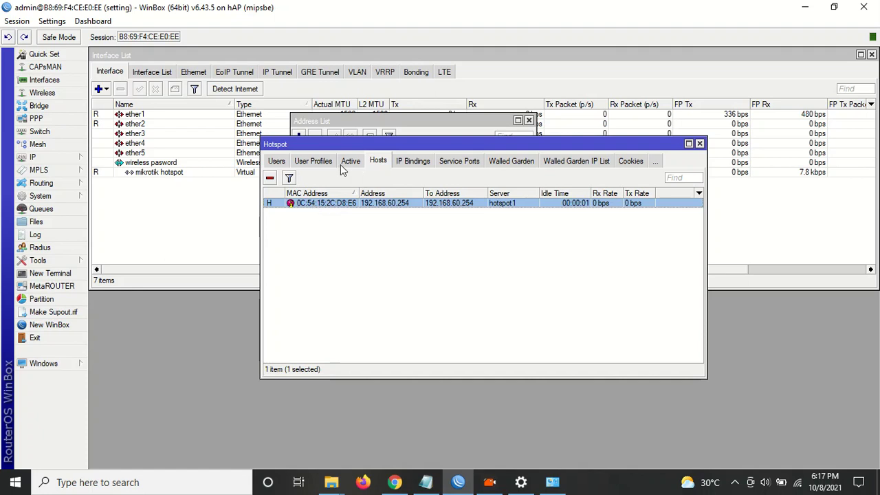
click(271, 179)
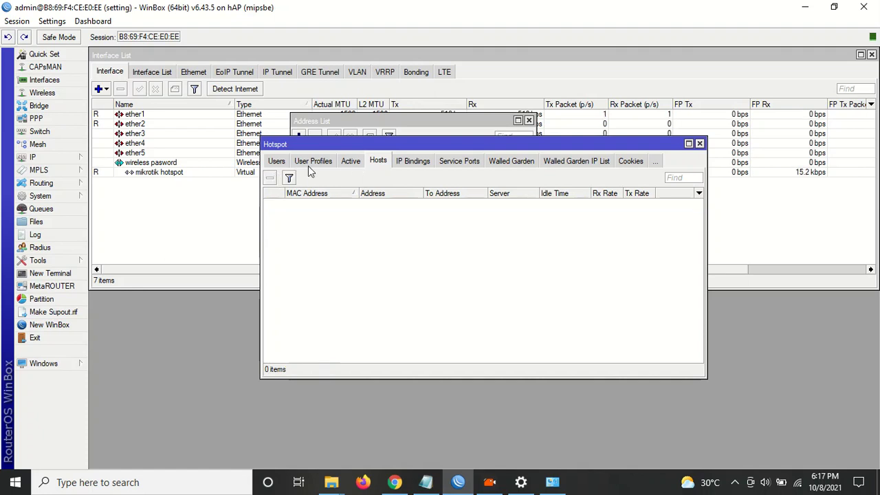
Delete the admin's hotspot login cookie and close the Hotspot window.
click(633, 162)
click(323, 203)
click(270, 178)
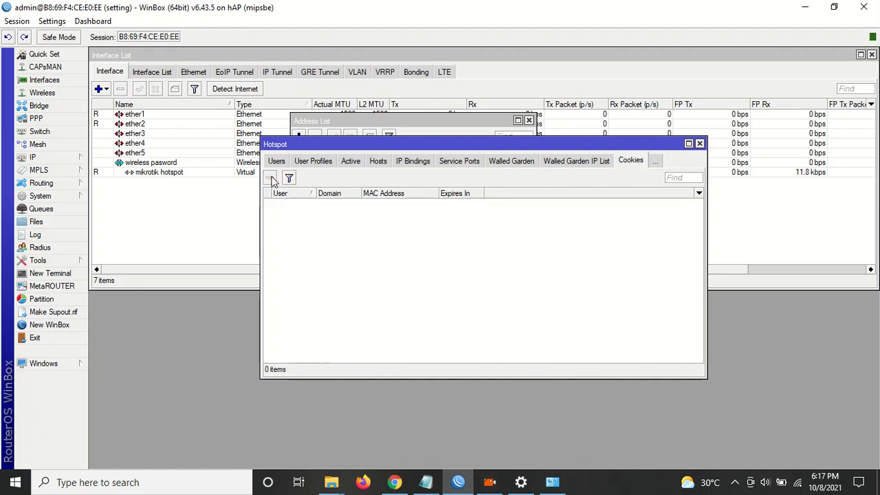
click(700, 144)
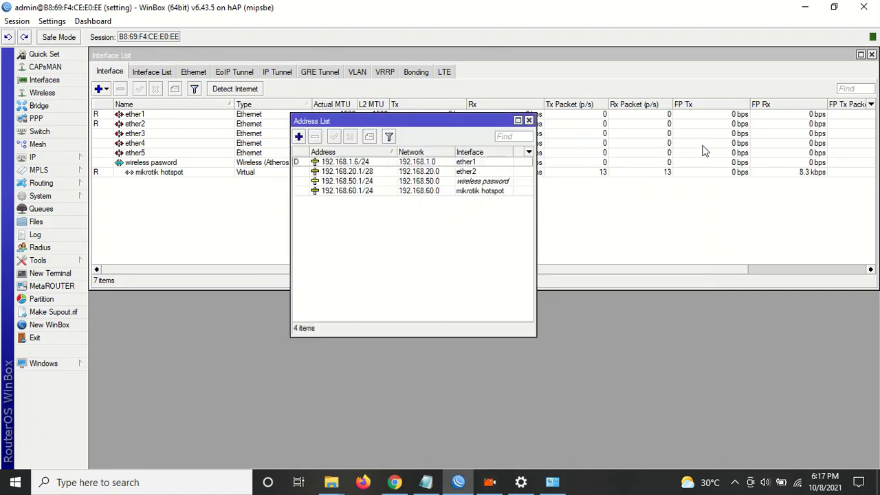
click(394, 482)
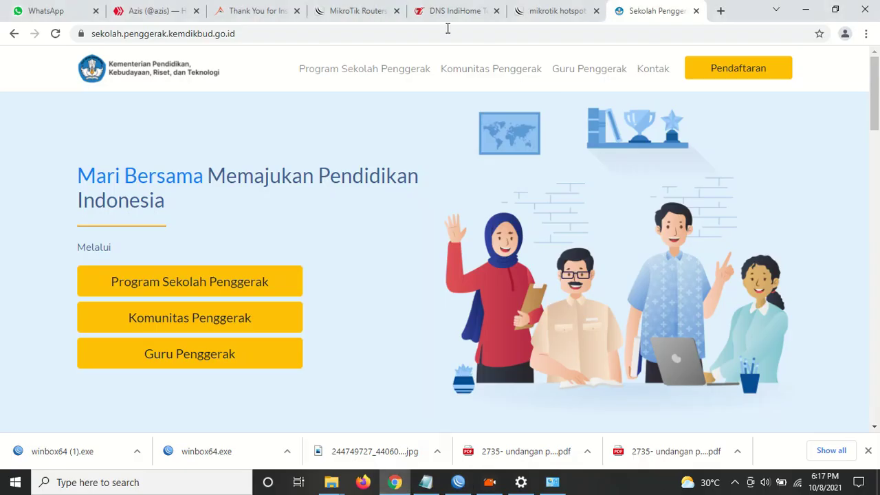
click(721, 11)
text(www.m.c)
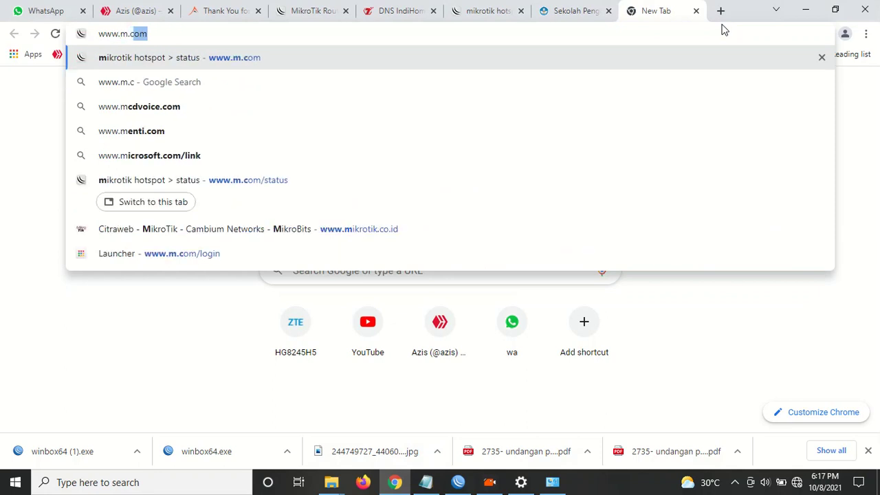
text(om)
key(Return)
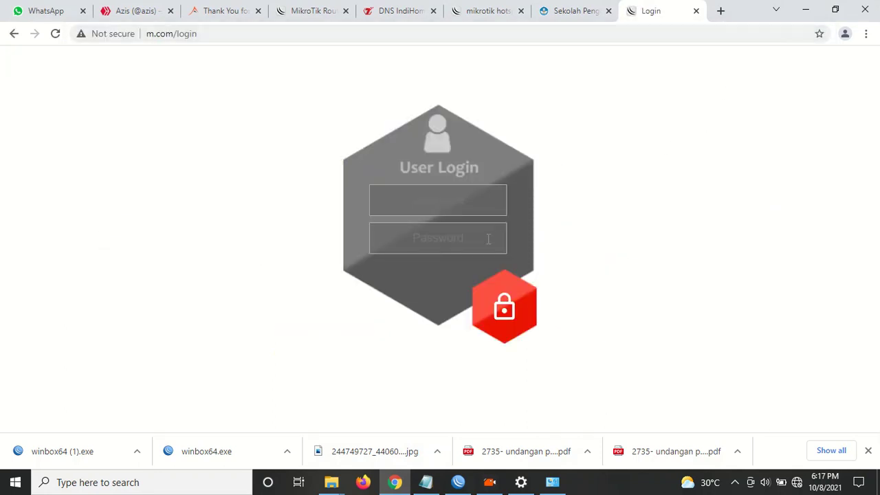
click(458, 482)
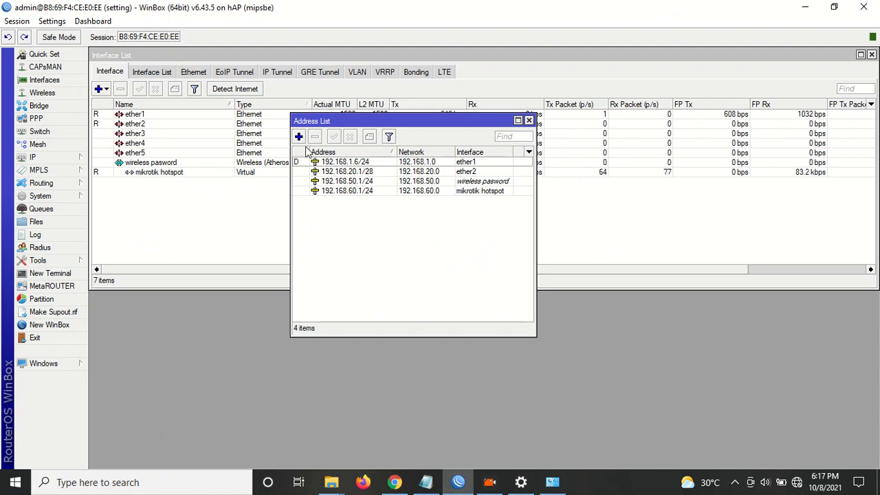
Reopen IP > Hotspot > Users and copy user 5kl's name from its settings.
click(529, 120)
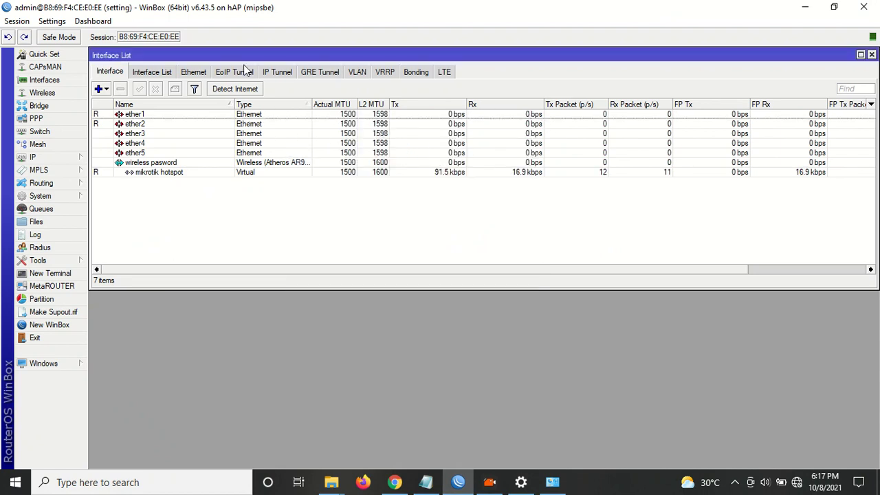
click(41, 157)
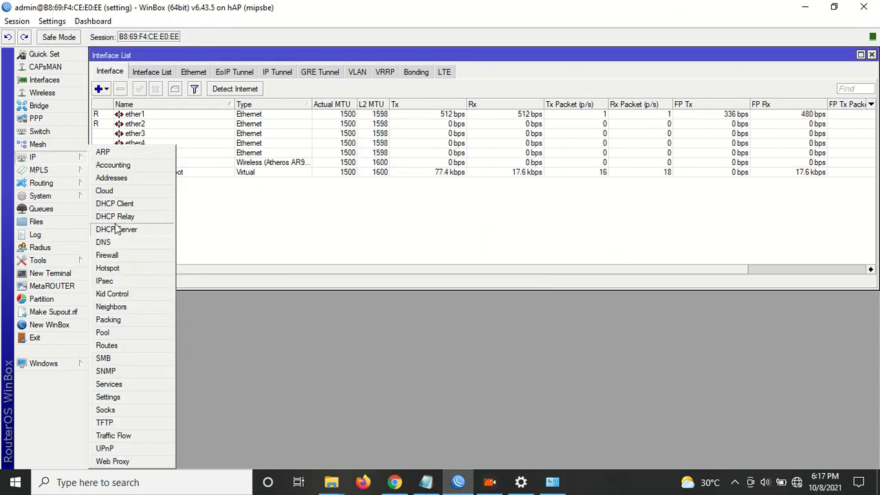
click(108, 268)
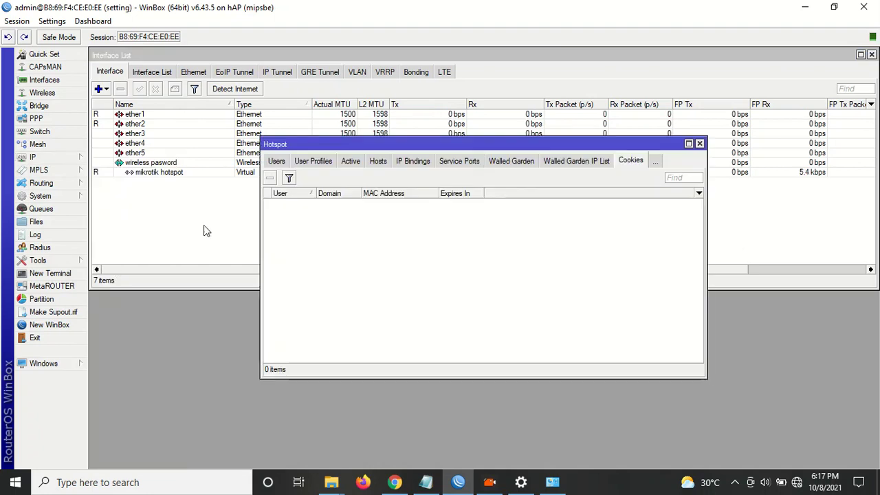
click(276, 161)
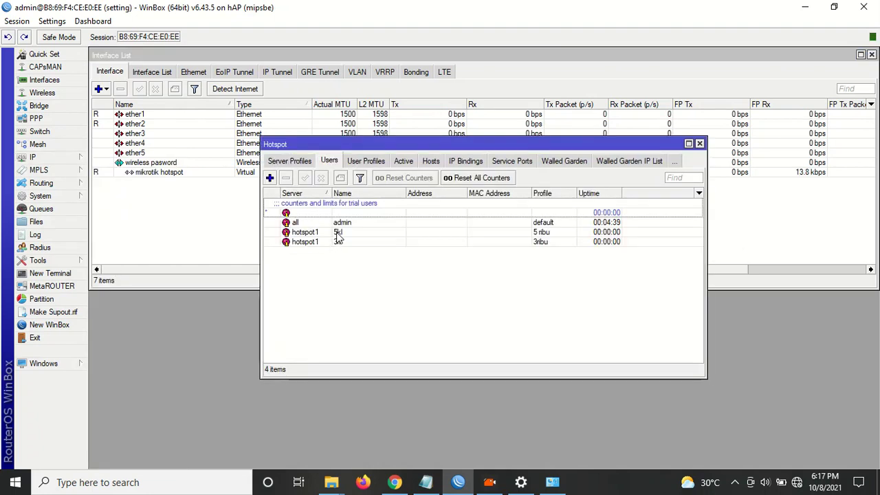
double_click(338, 233)
double_click(430, 221)
right_click(430, 219)
click(469, 241)
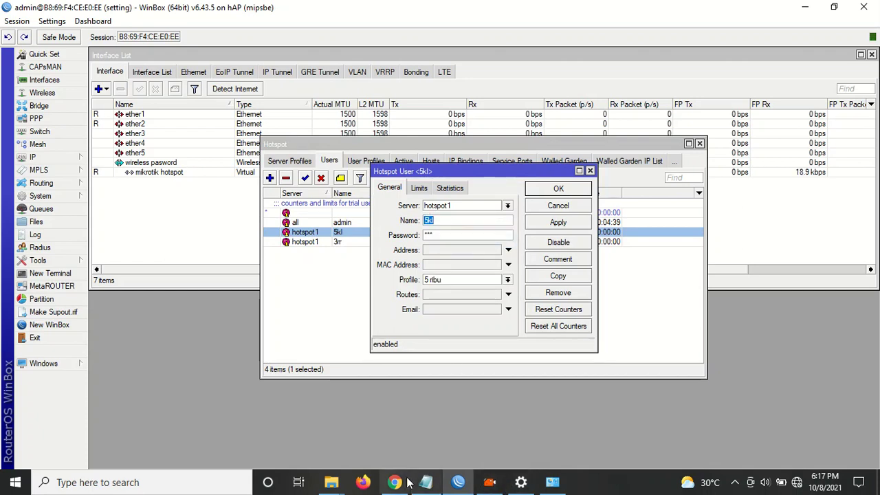
click(404, 483)
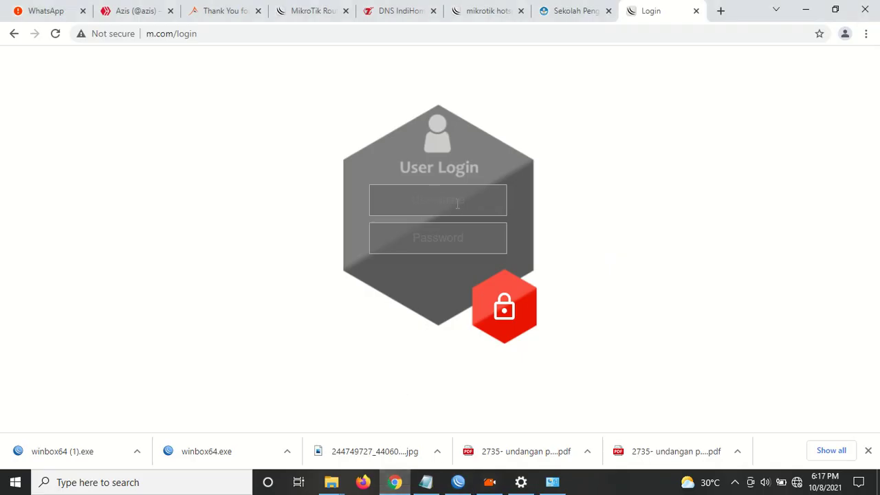
key(Tab)
key(ctrl+v)
click(504, 311)
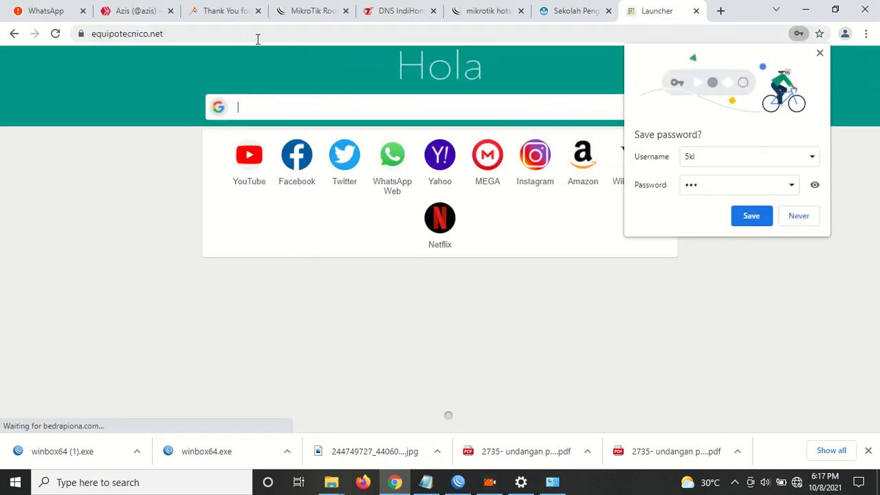
click(251, 33)
text(www.)
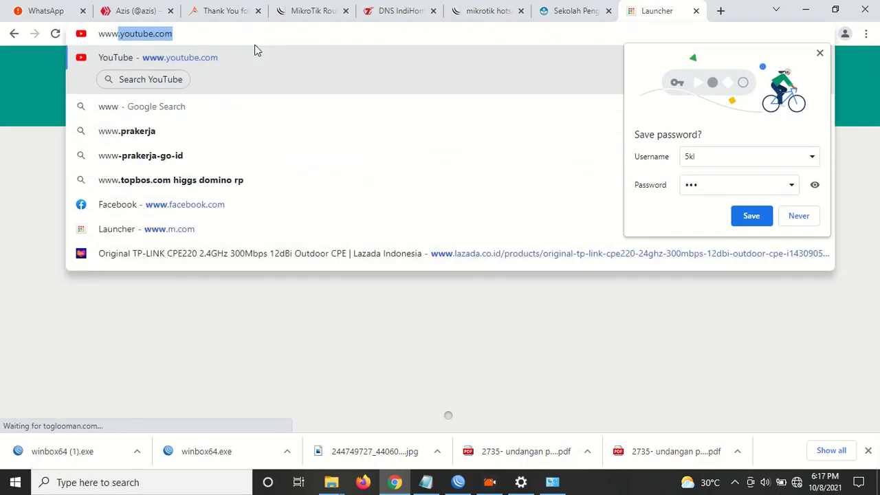
key(Return)
click(255, 43)
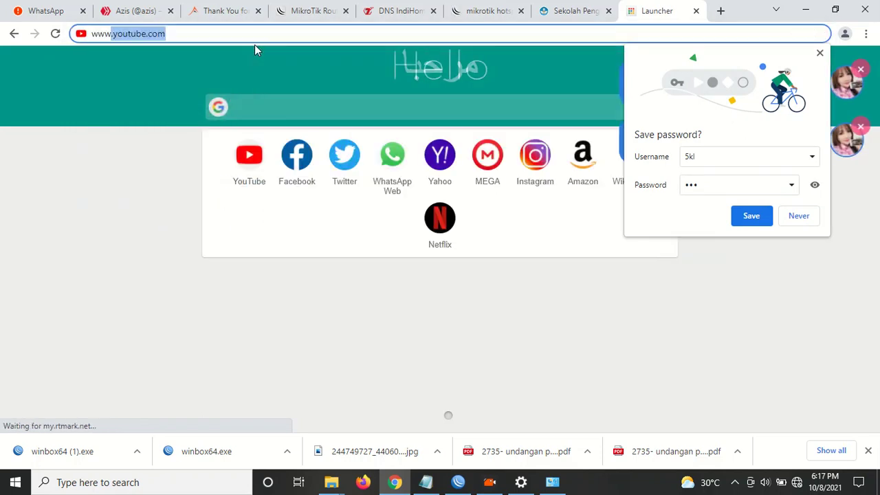
text(www.)
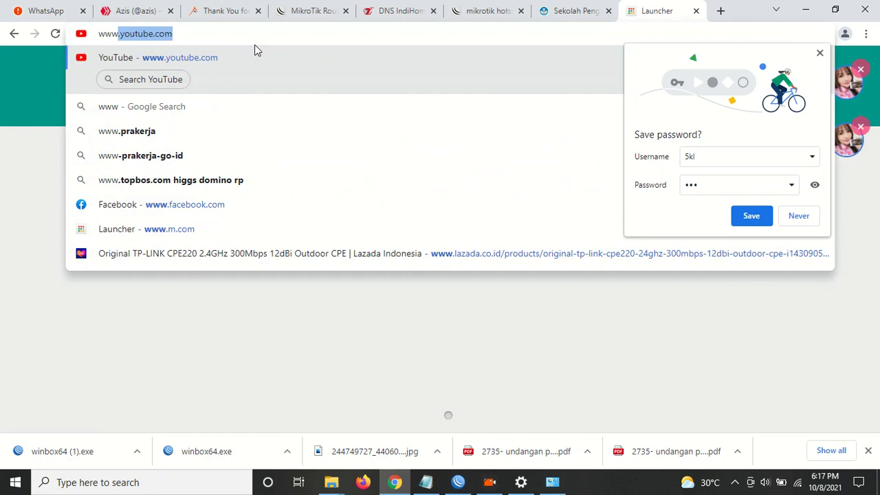
text(m)
key(Return)
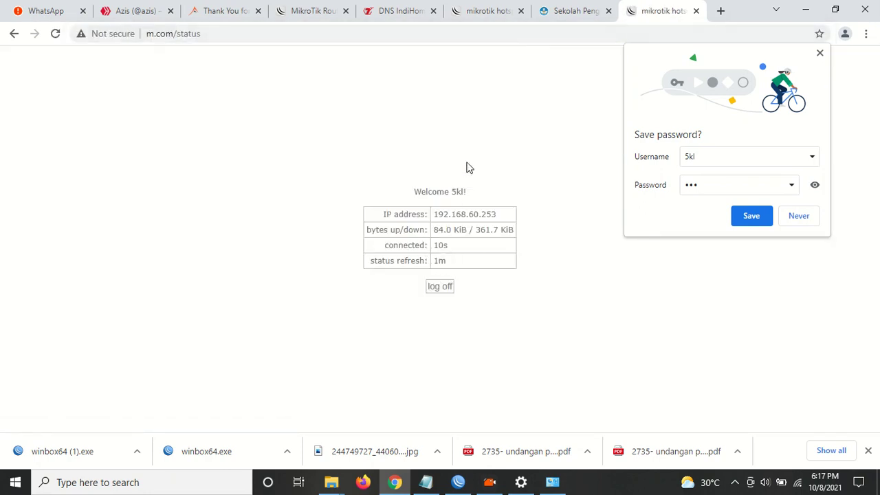
In a new tab, search hgf, go to YouTube and play the ELSA PITALOKA video.
click(722, 14)
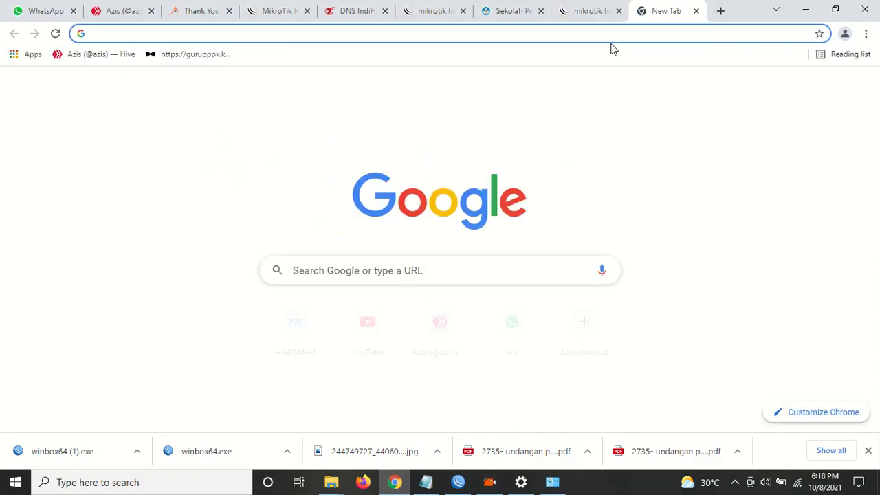
text(hgf)
key(Return)
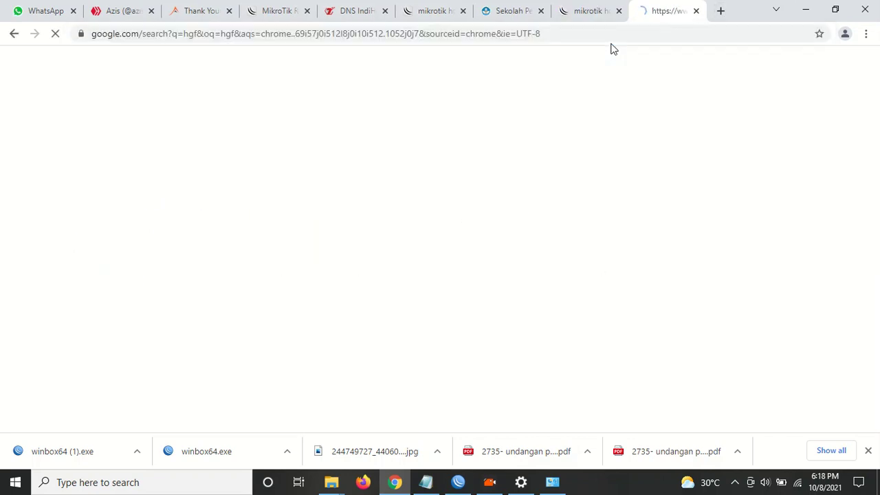
click(164, 36)
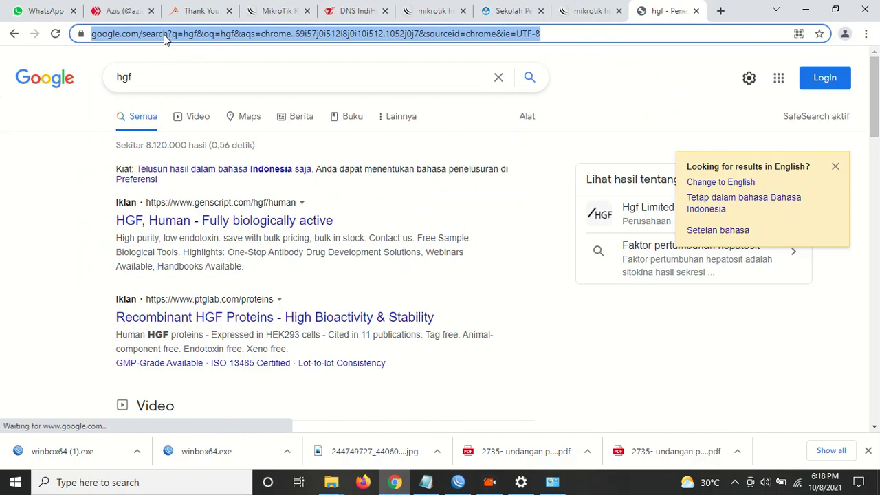
text(youtube)
key(Return)
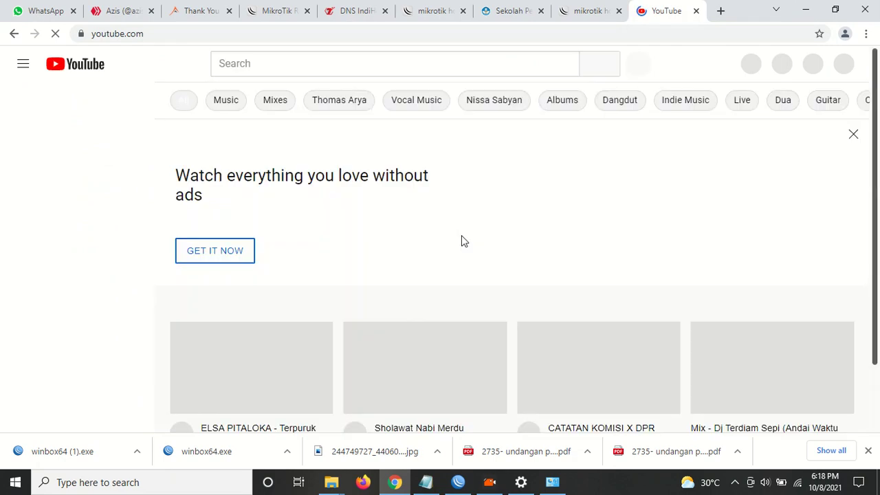
scroll(349, 277, down, 2)
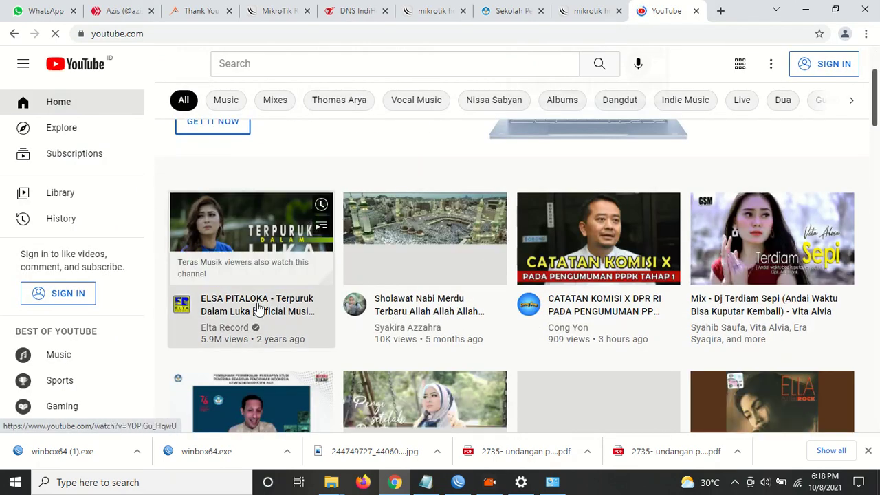
click(310, 319)
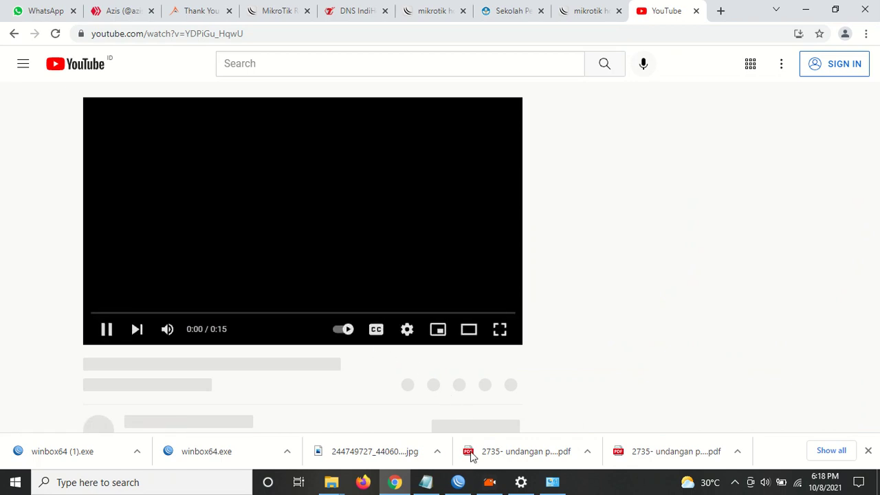
click(460, 478)
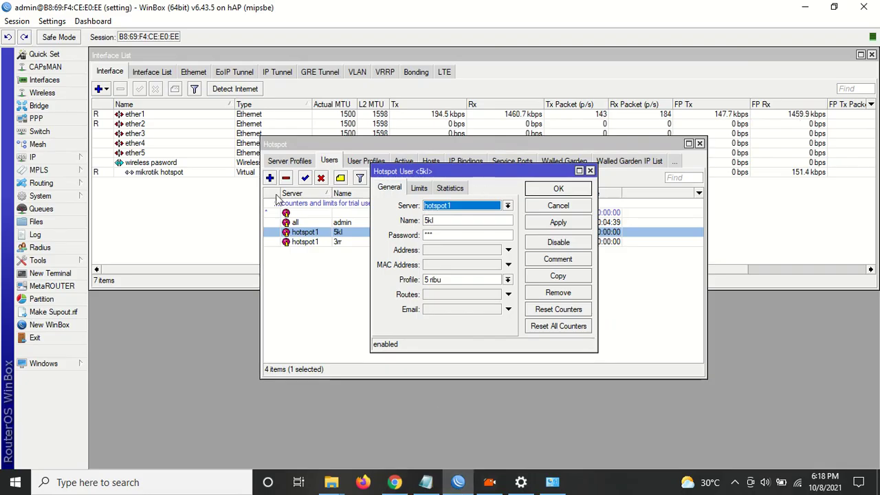
Open Queues and widen the Target and Name columns to show the 5kl queue.
click(40, 209)
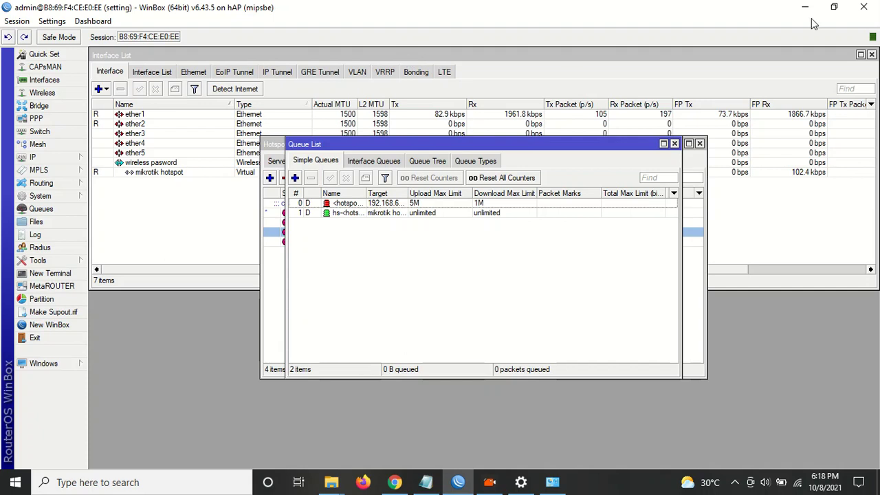
double_click(406, 193)
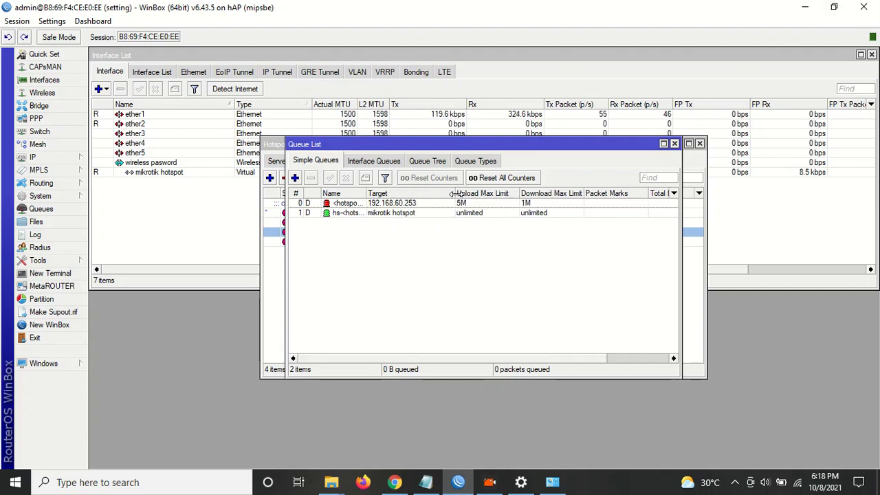
double_click(365, 194)
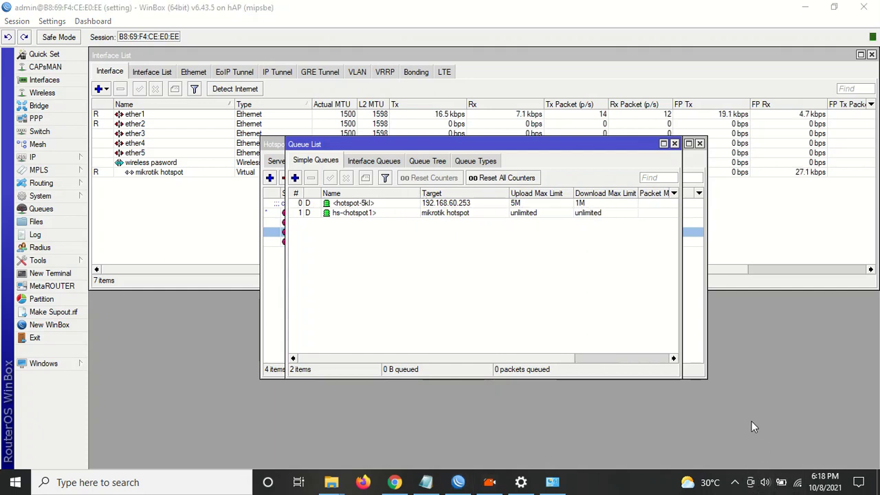
Lower the system volume to 13 and restore WinBox to a smaller window.
click(763, 483)
click(720, 452)
drag(720, 451, 712, 451)
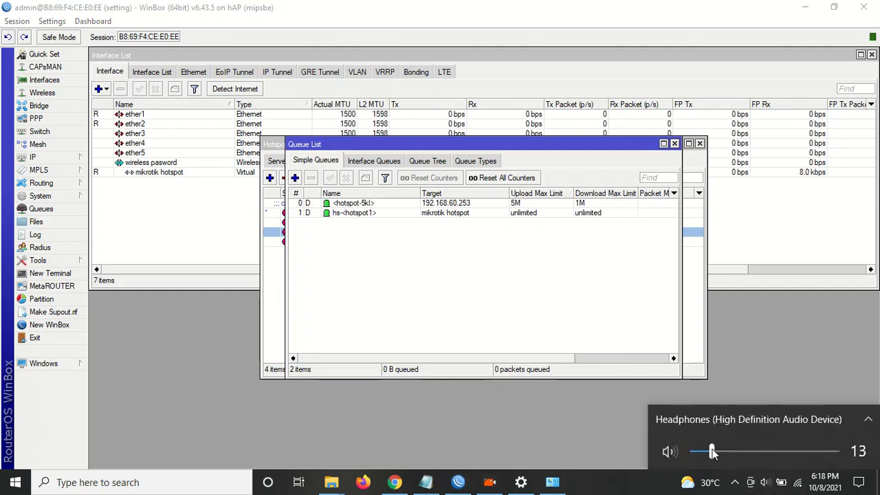
click(400, 278)
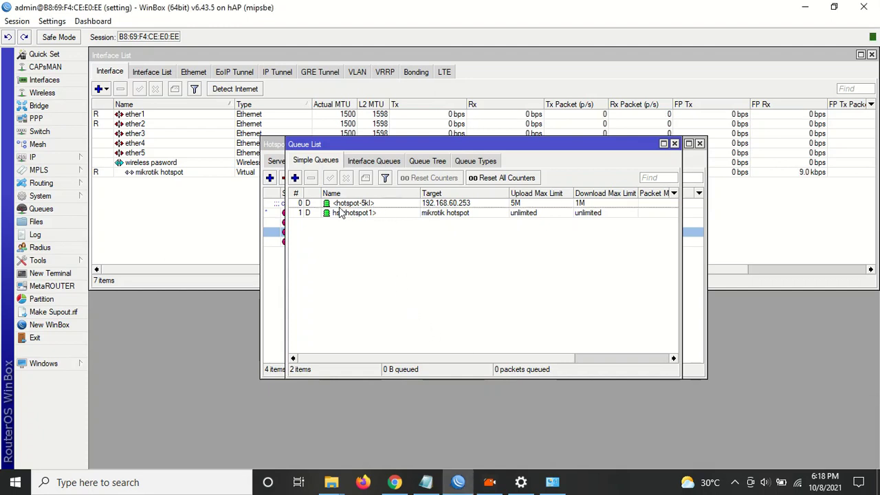
click(834, 7)
Restore Chrome to a smaller window, skip the ad and move it right.
click(834, 11)
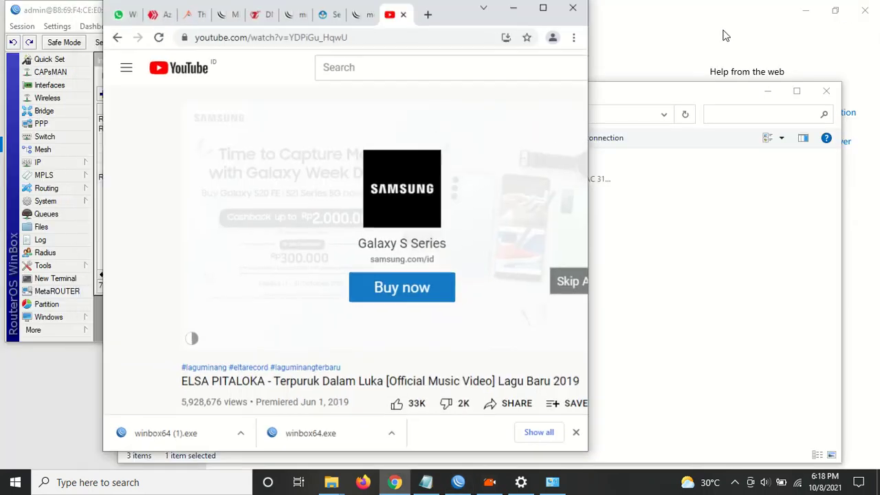
click(516, 277)
drag(421, 5, 742, 35)
click(406, 255)
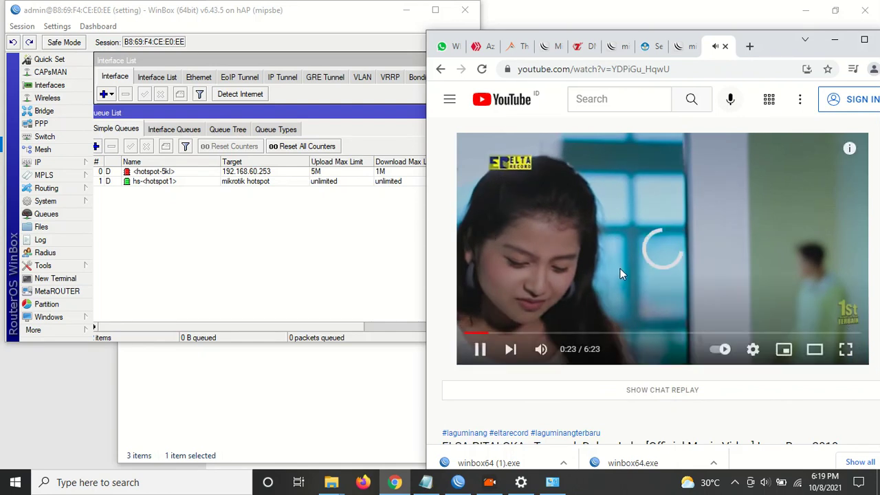
Jump the video to 0:34 and set its quality to 720p60.
click(753, 350)
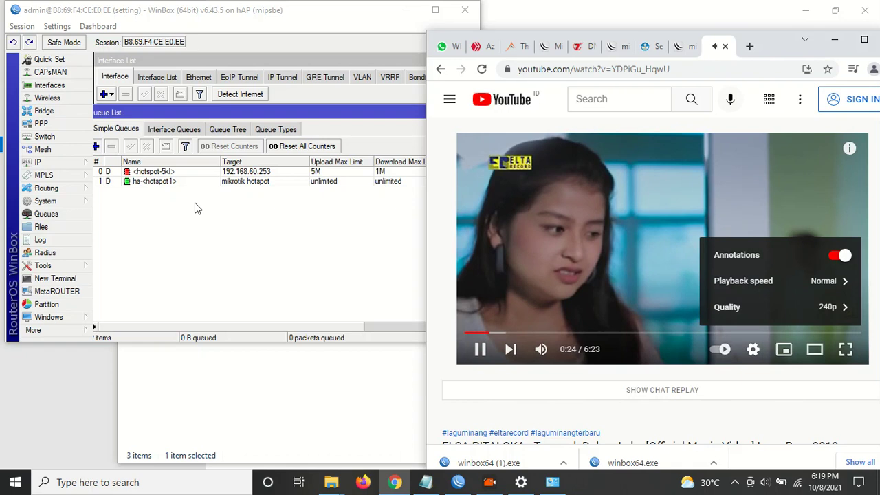
click(500, 335)
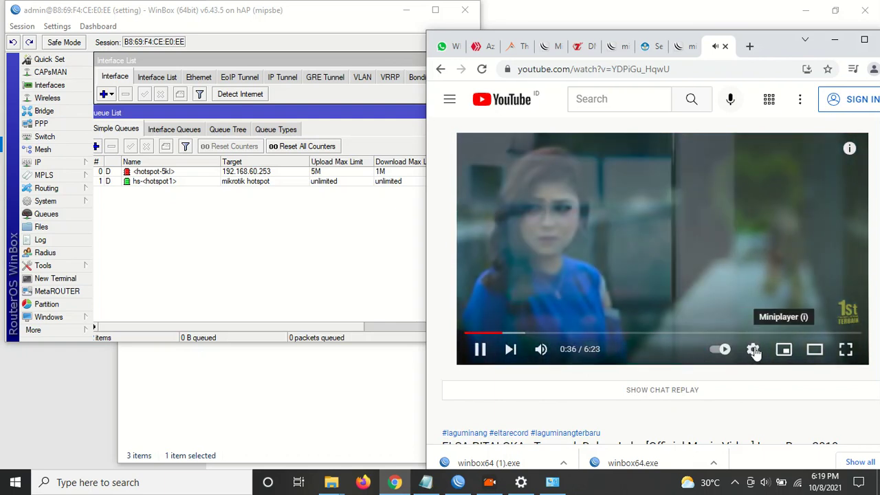
click(753, 349)
click(789, 306)
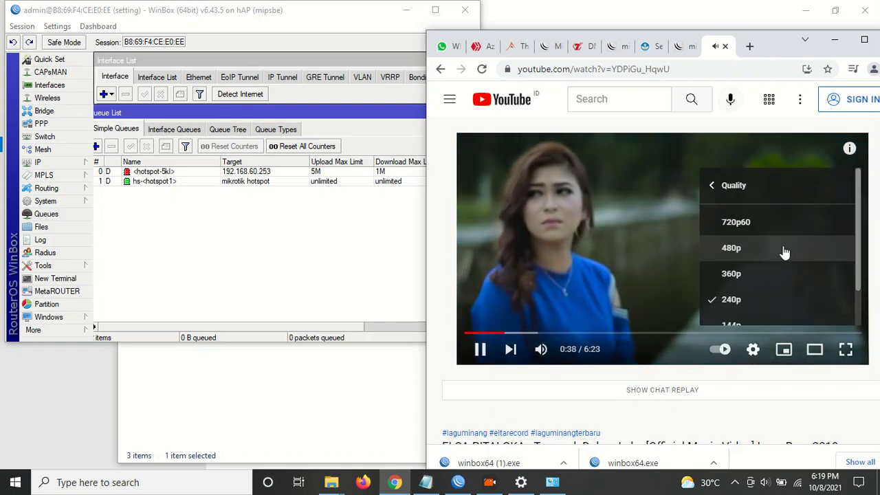
click(733, 222)
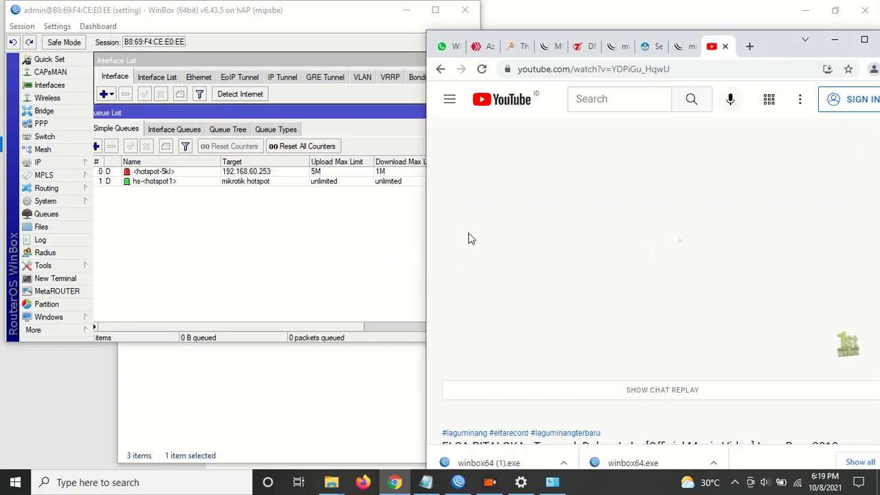
mouse_move(472, 239)
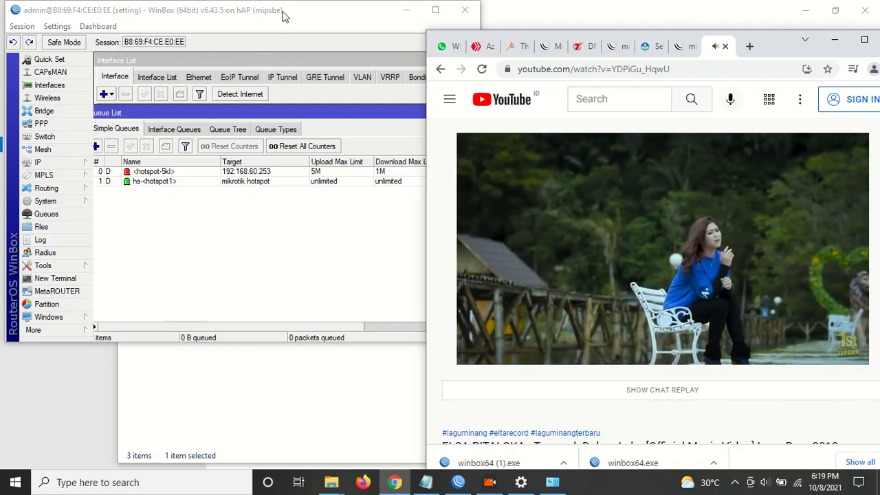
Bring WinBox in front and enlarge its window wider and taller.
click(282, 15)
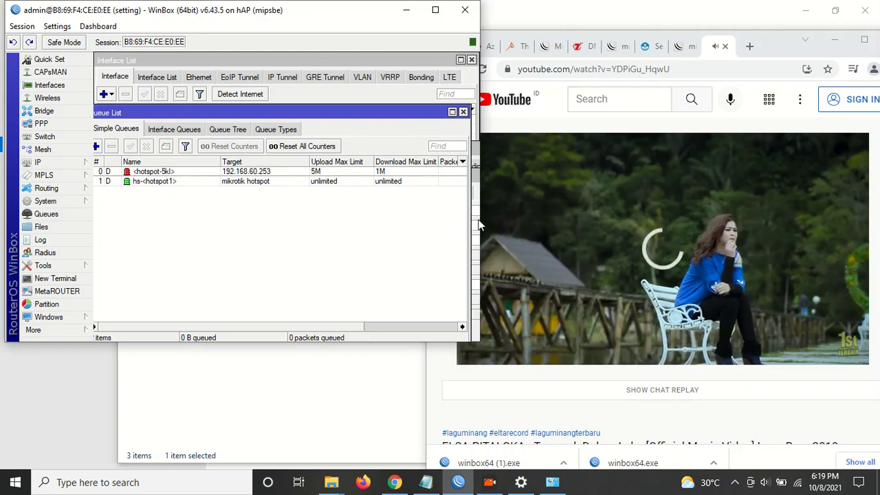
drag(479, 226, 557, 235)
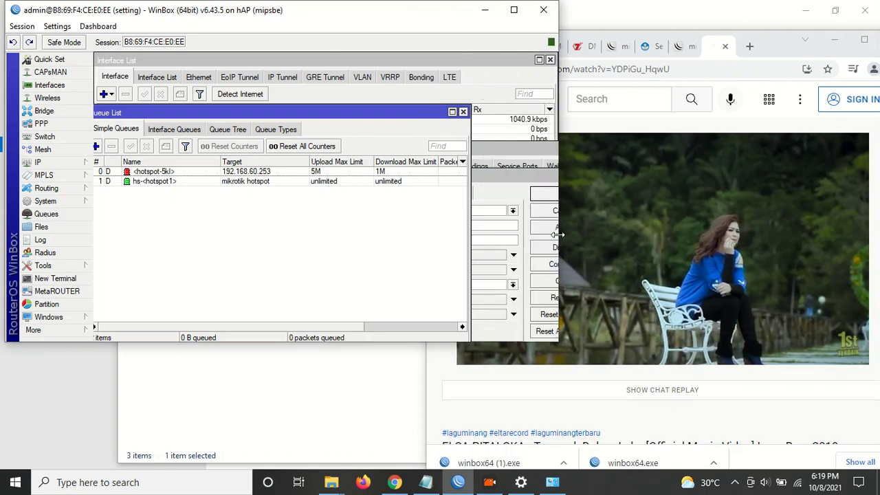
drag(498, 344, 500, 394)
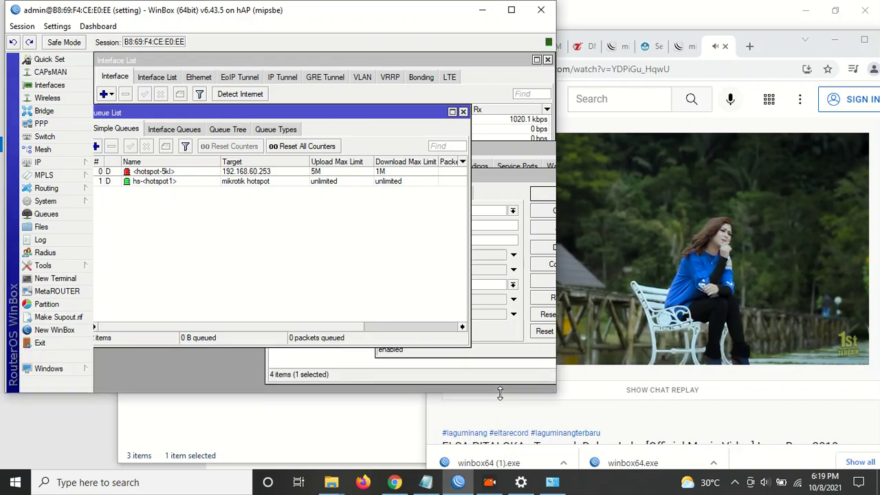